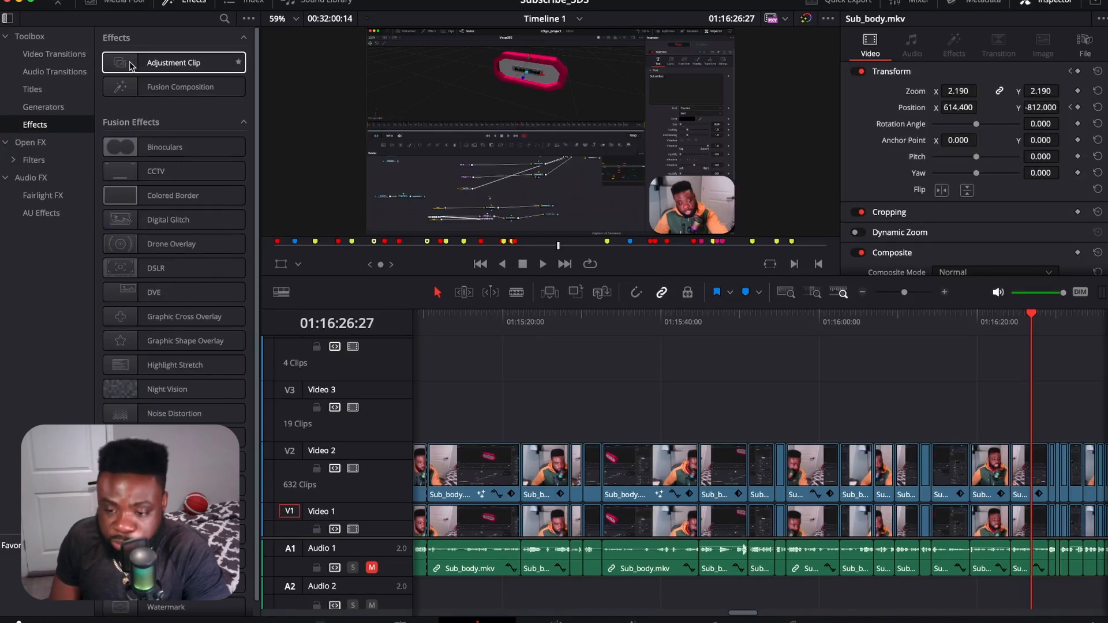
Step: Add an adjustment clip on Video 3 at about 01:15:12 and extend its end to about 01:15:32
left_click_drag(122, 65, 443, 404)
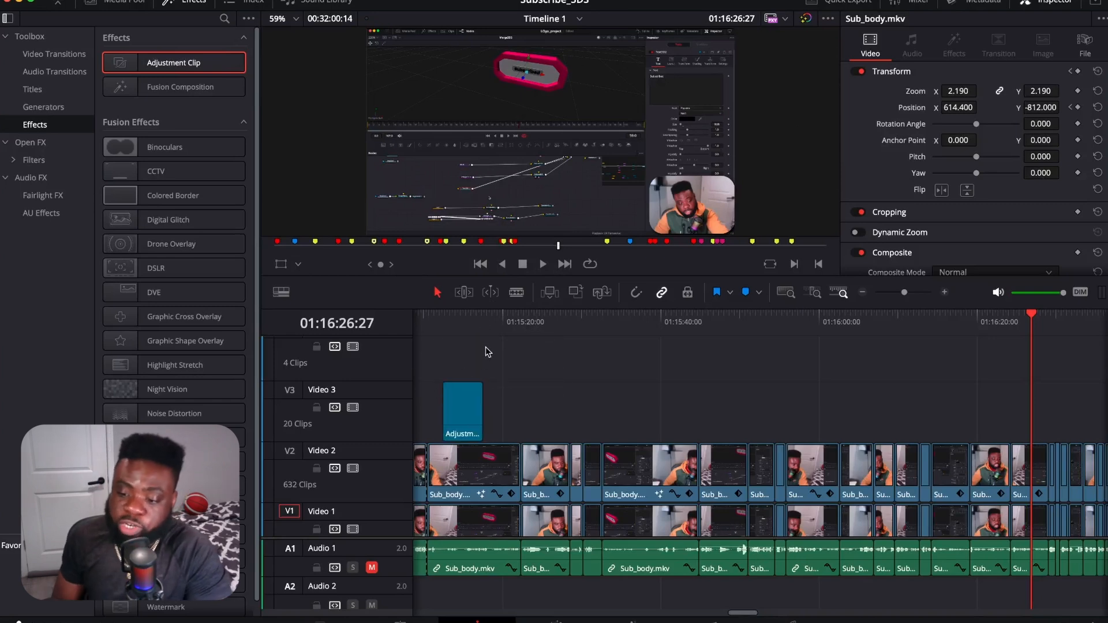
left_click_drag(483, 427, 605, 429)
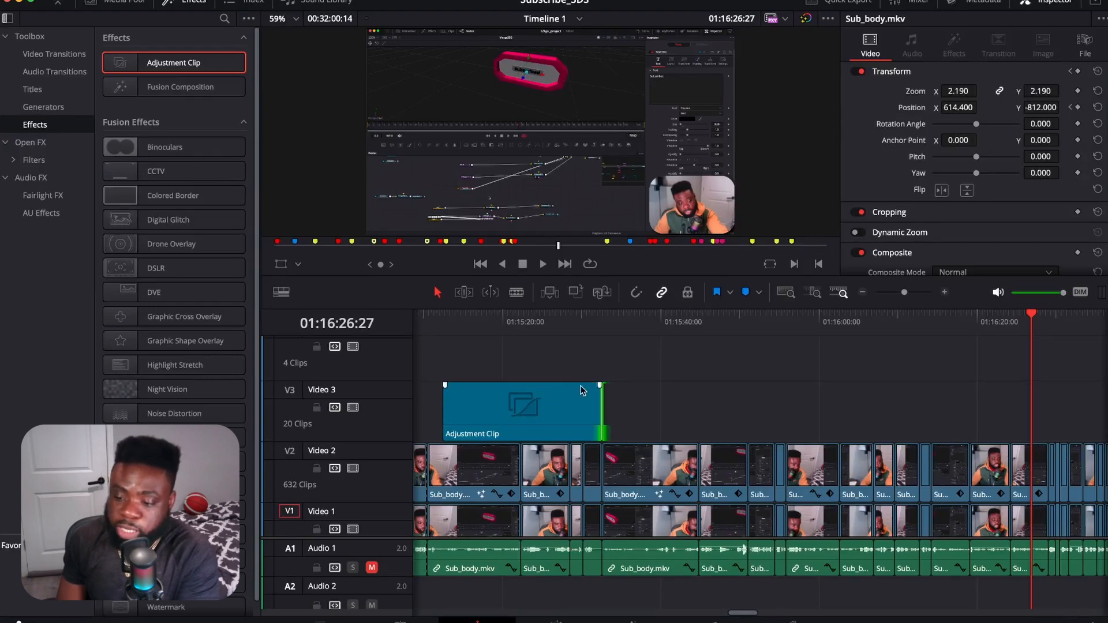
Step: Add zoom and position keyframes to the adjustment clip at its start, at 01:15:12:17
left_click_drag(767, 319, 492, 365)
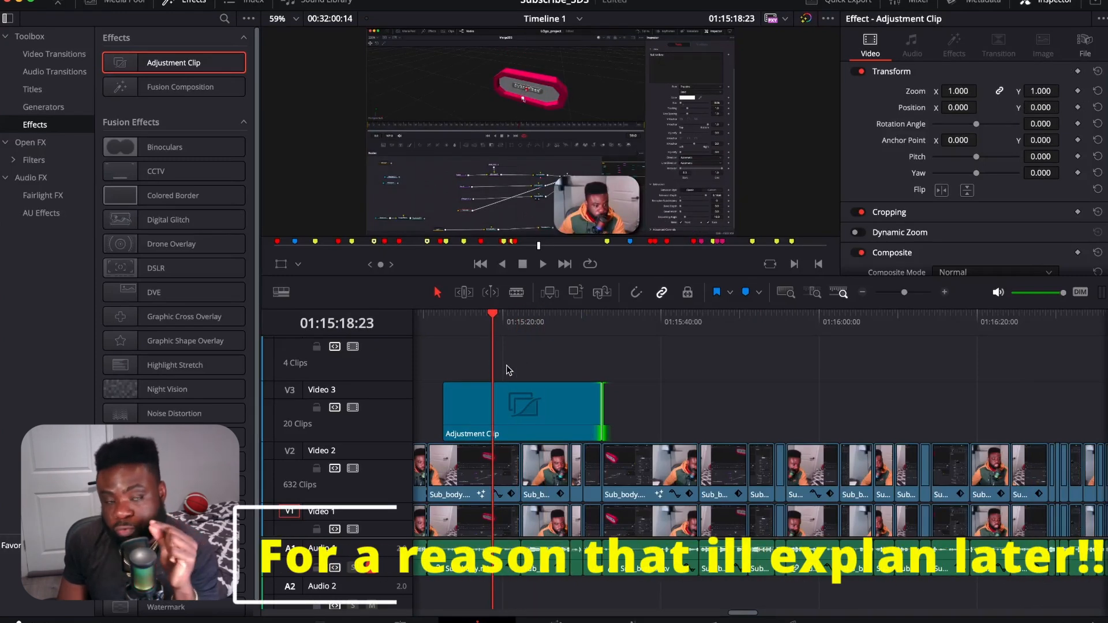
left_click_drag(495, 324, 453, 335)
left_click(488, 414)
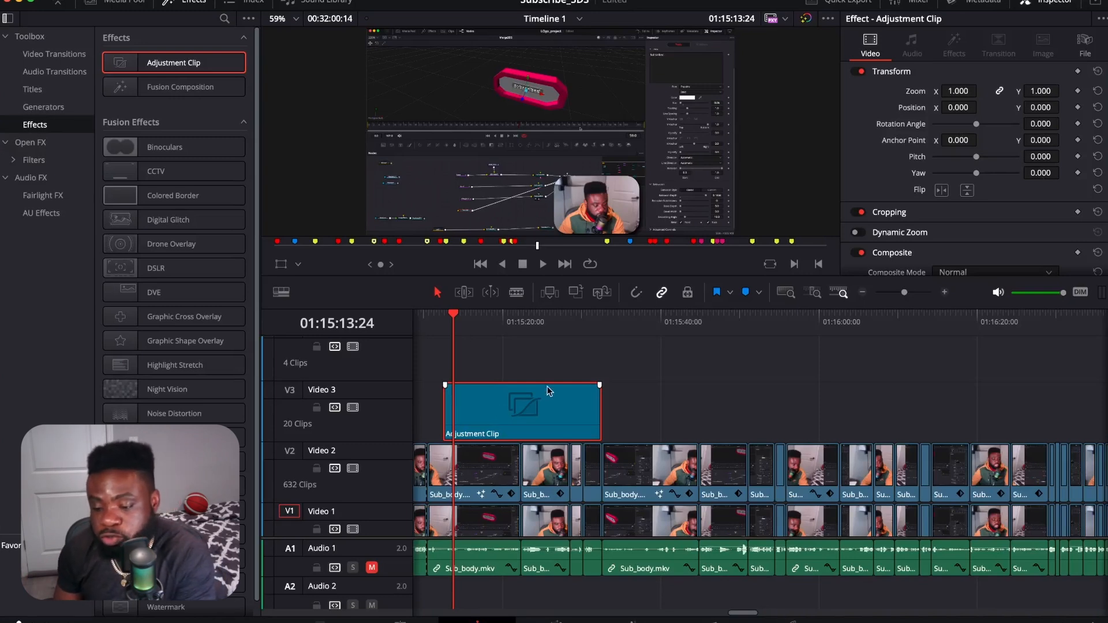
left_click_drag(448, 323, 444, 330)
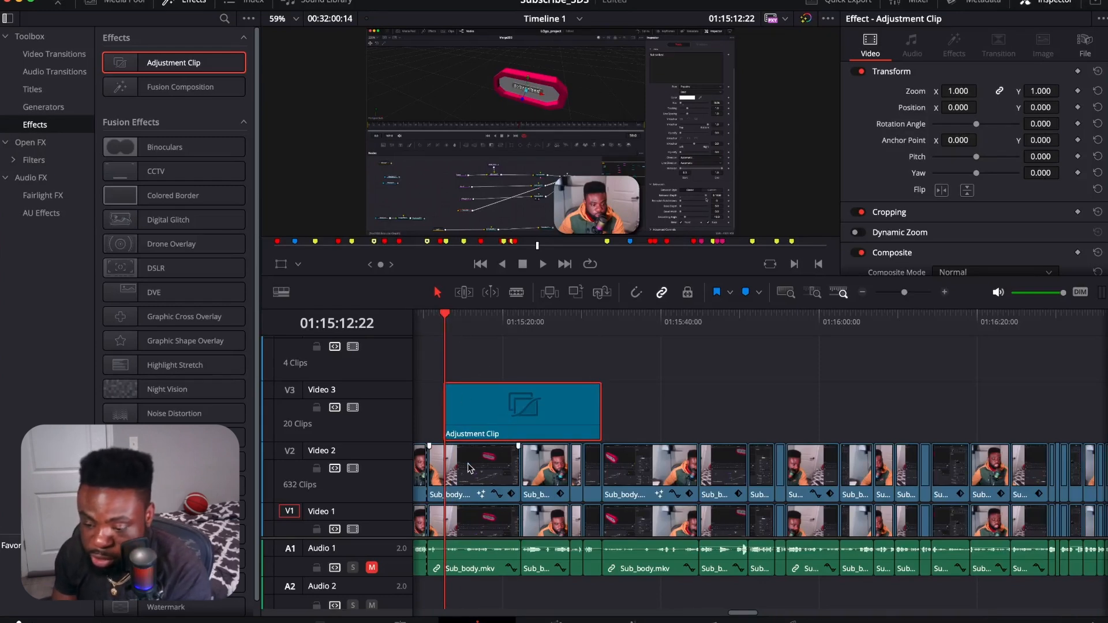
scroll(486, 459, "down", 4)
scroll(491, 459, "up", 8)
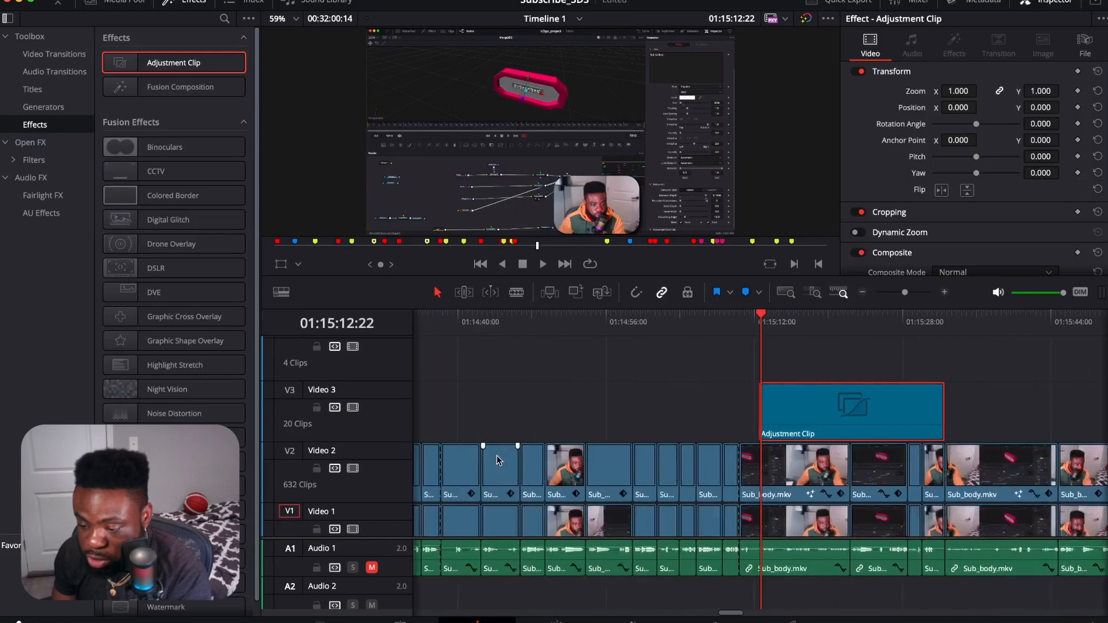
scroll(510, 447, "up", 3)
left_click(758, 325)
left_click_drag(758, 324, 753, 335)
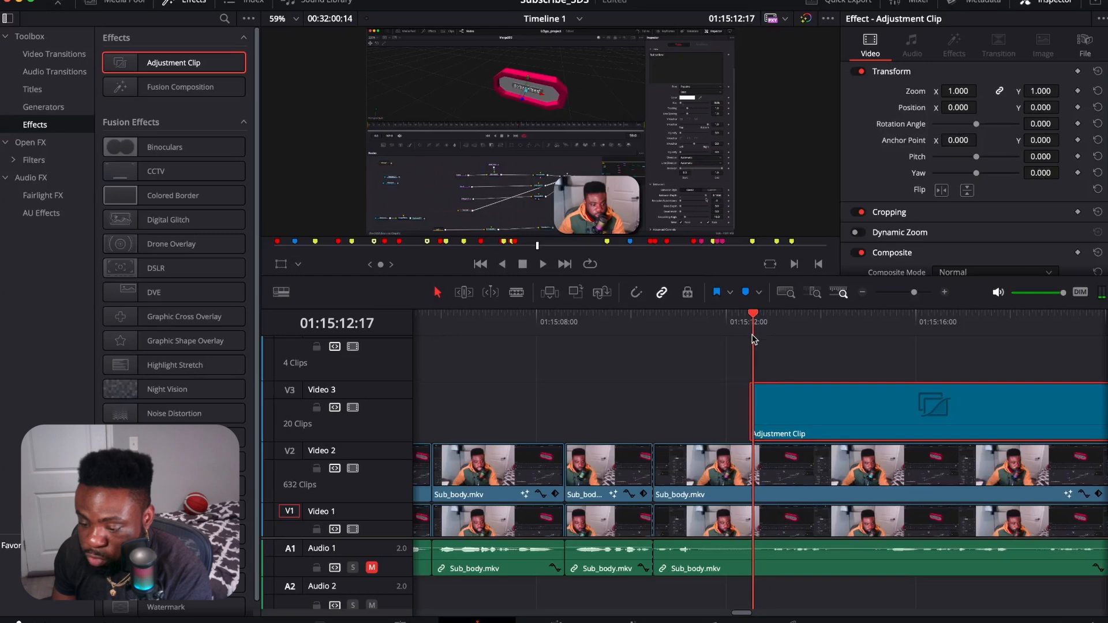
scroll(773, 393, "down", 5)
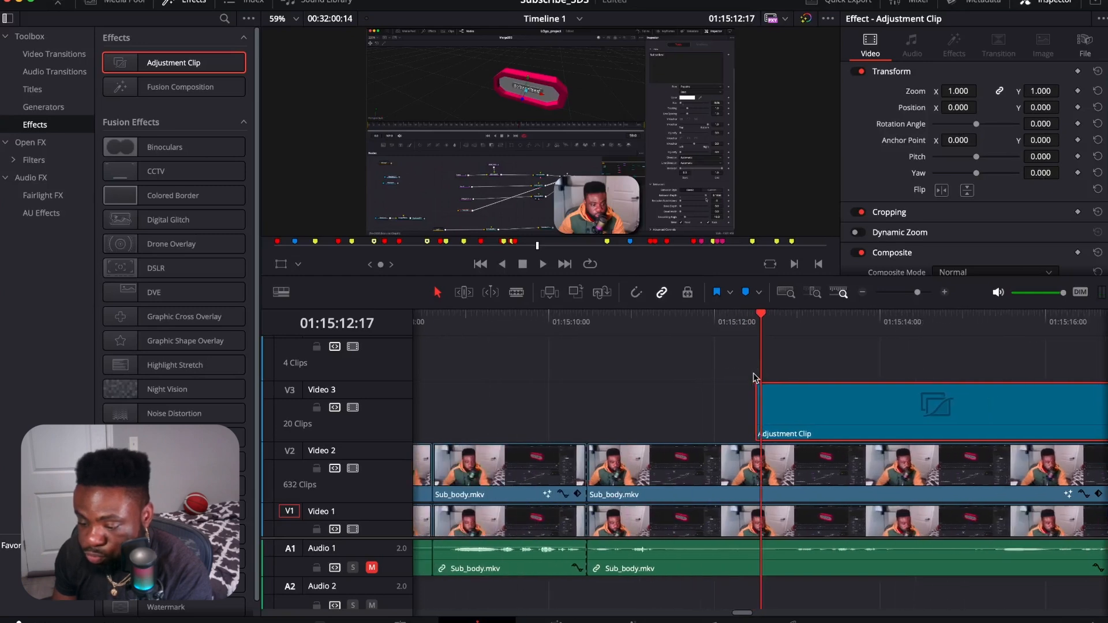
scroll(782, 398, "up", 2)
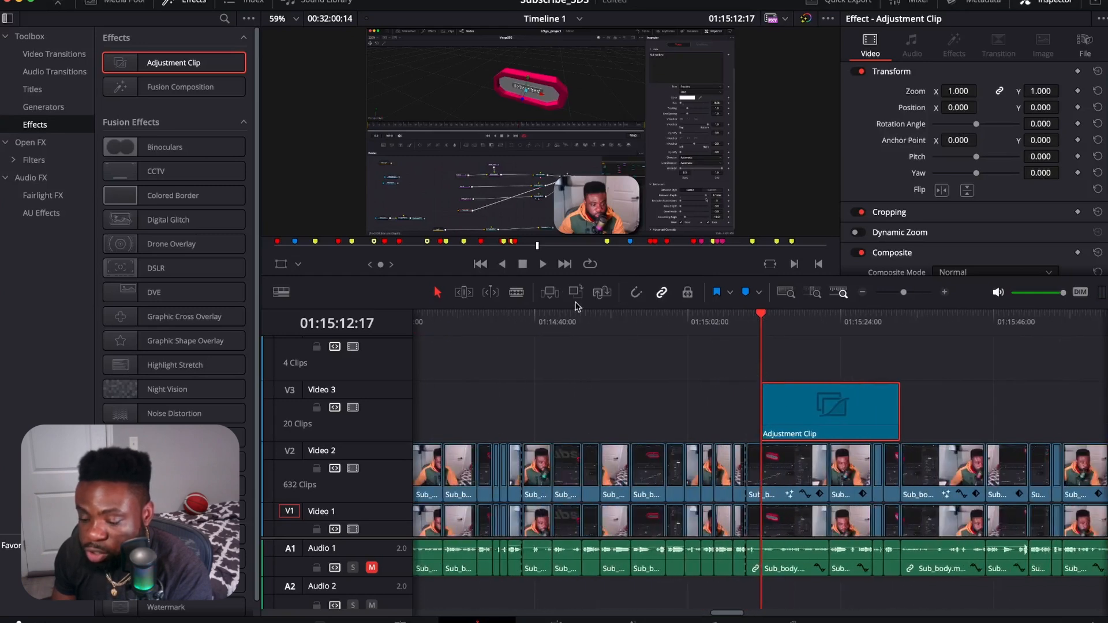
left_click(1077, 90)
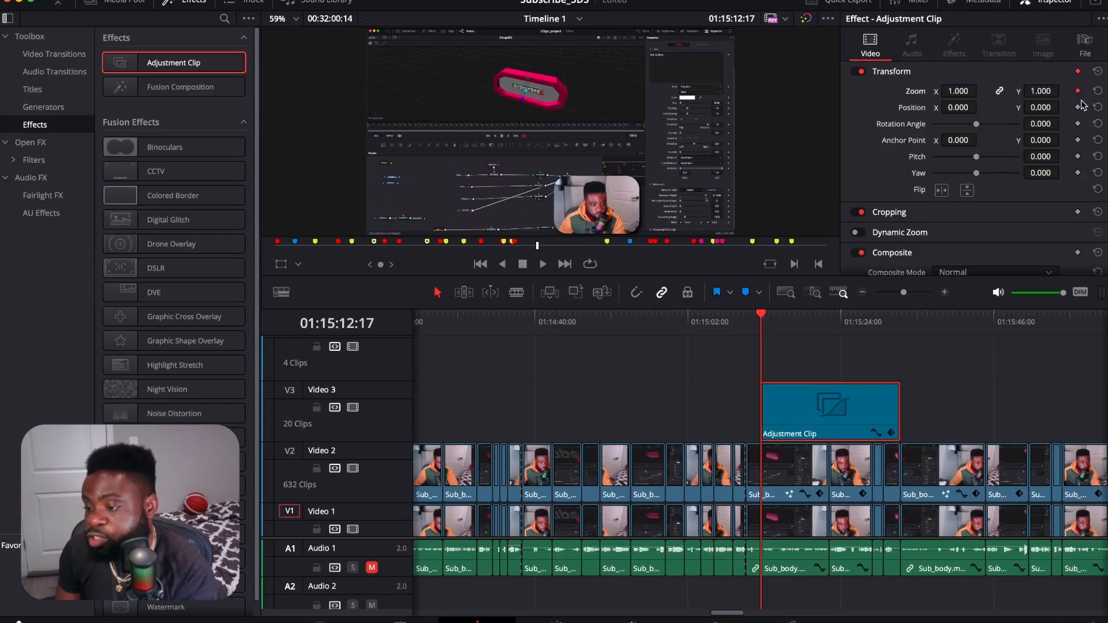
left_click(1078, 108)
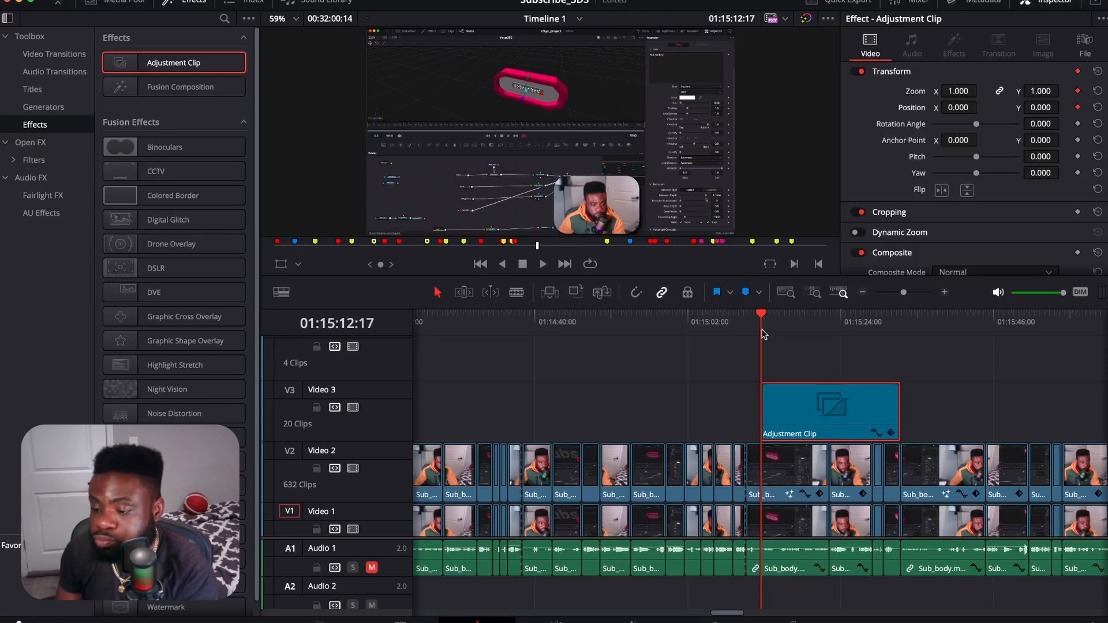
Step: At 01:15:14:23, set the adjustment clip's zoom to 1.500 and position X to 455, and play back the zoom-in
left_click_drag(763, 315, 782, 318)
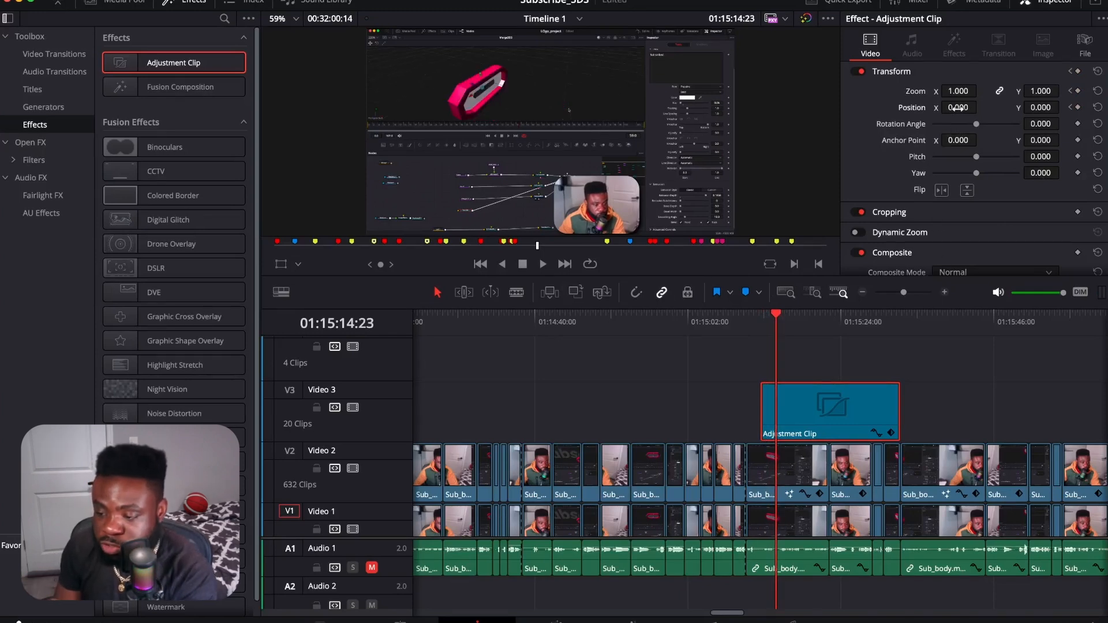
left_click_drag(958, 91, 980, 107)
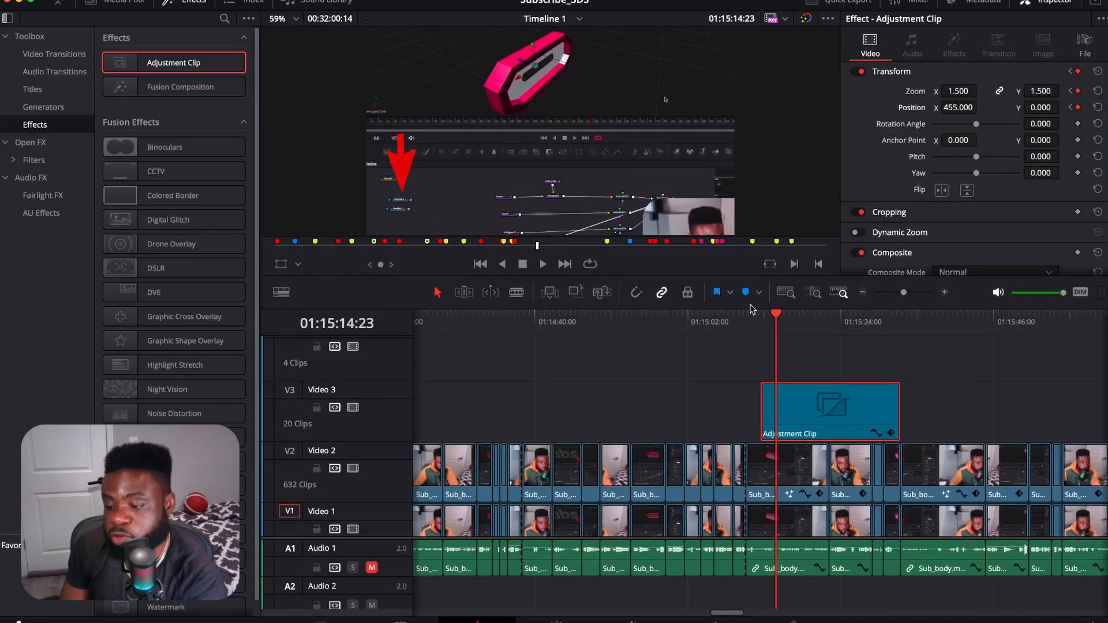
left_click_drag(776, 316, 760, 329)
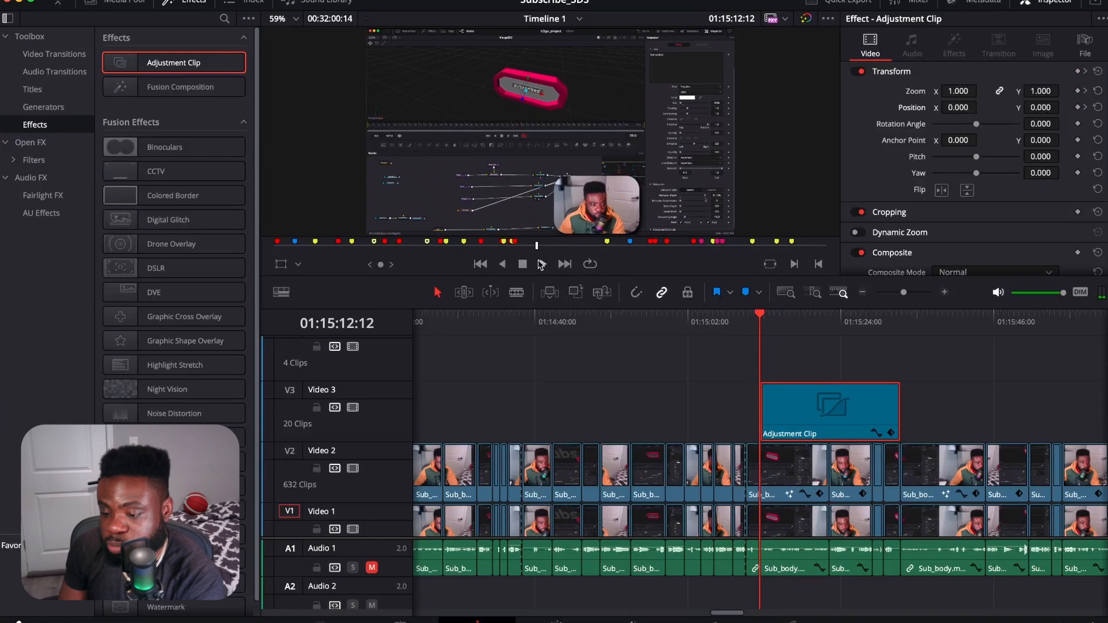
left_click(542, 264)
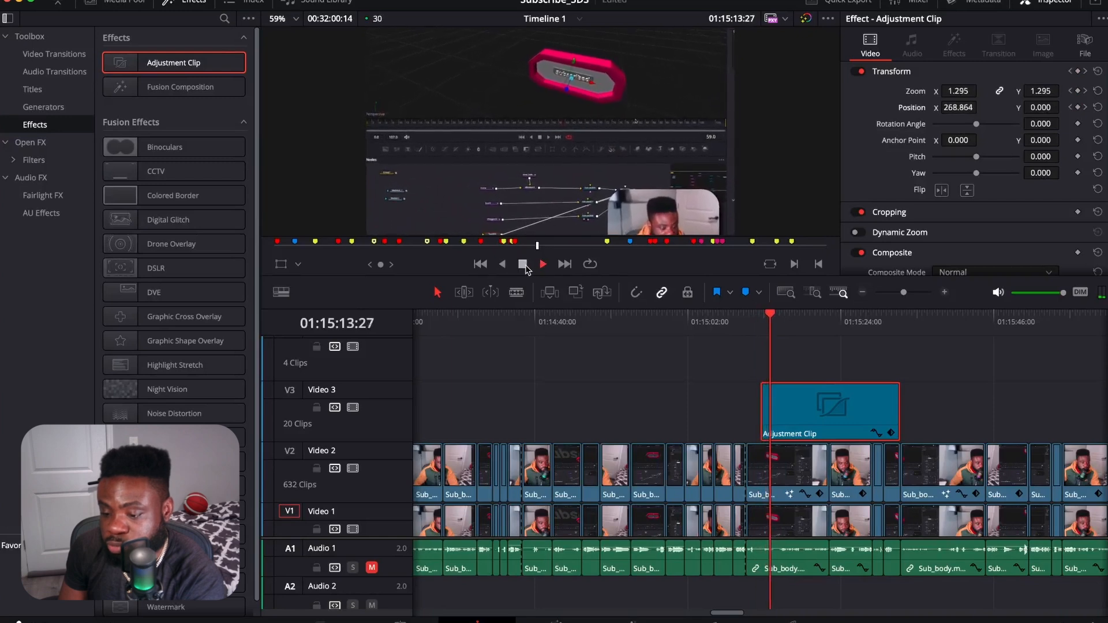
left_click(525, 265)
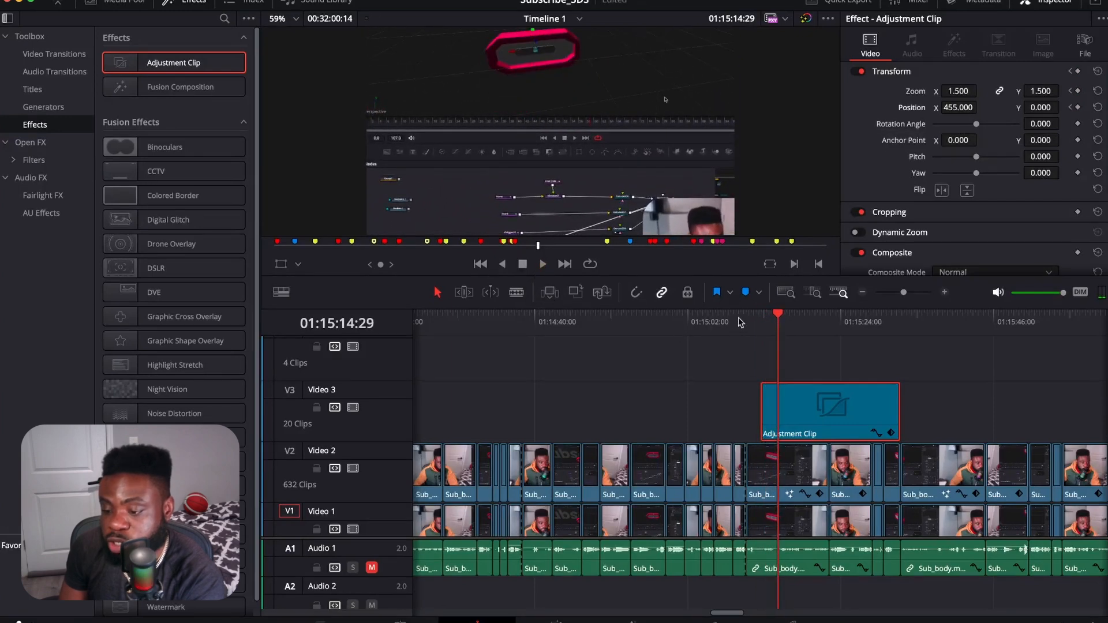
Step: Mute the Audio 5 music track
left_click_drag(779, 317, 816, 316)
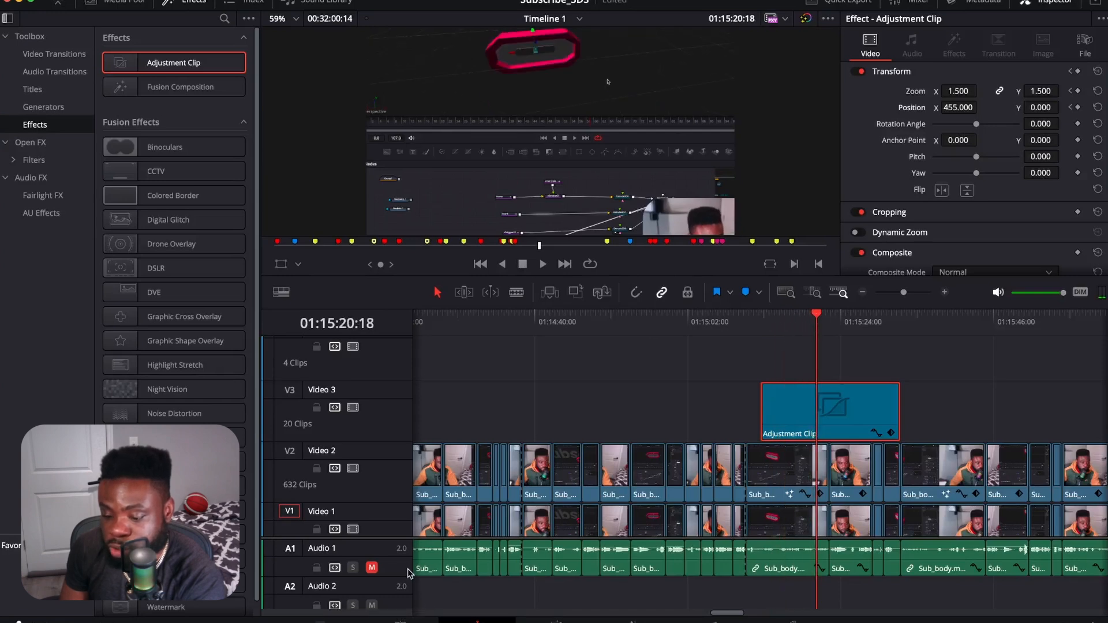
scroll(407, 574, "down", 3)
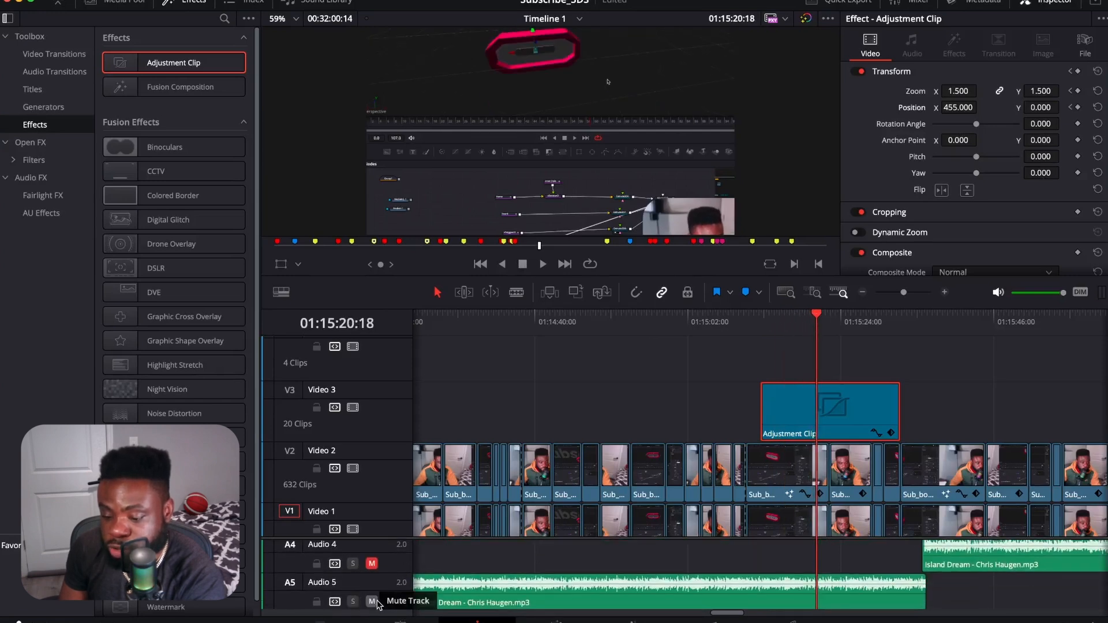
left_click(371, 604)
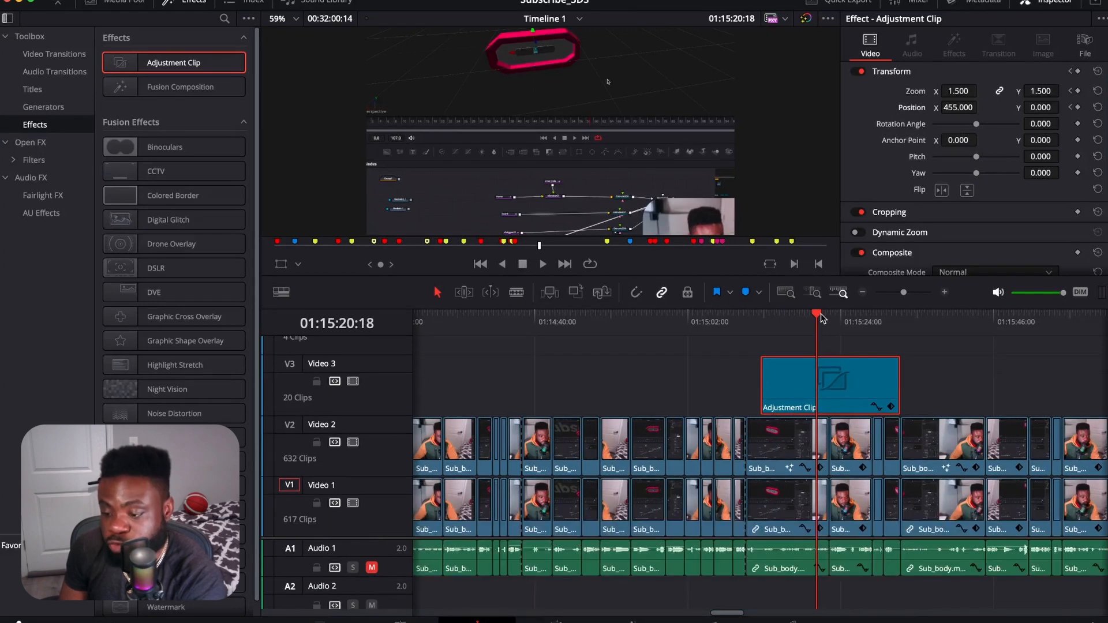
Step: Add zoom and position keyframes near the adjustment clip's end, at 01:15:30:28, to hold the zoomed framing
left_click_drag(821, 317, 889, 329)
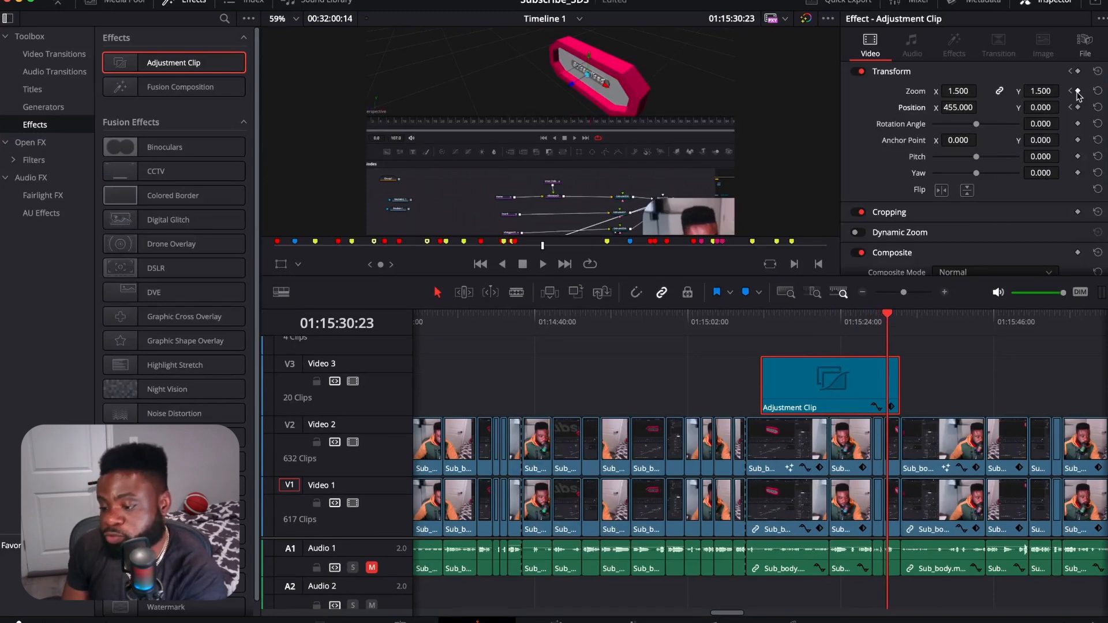
left_click(887, 318)
left_click_drag(888, 318, 889, 322)
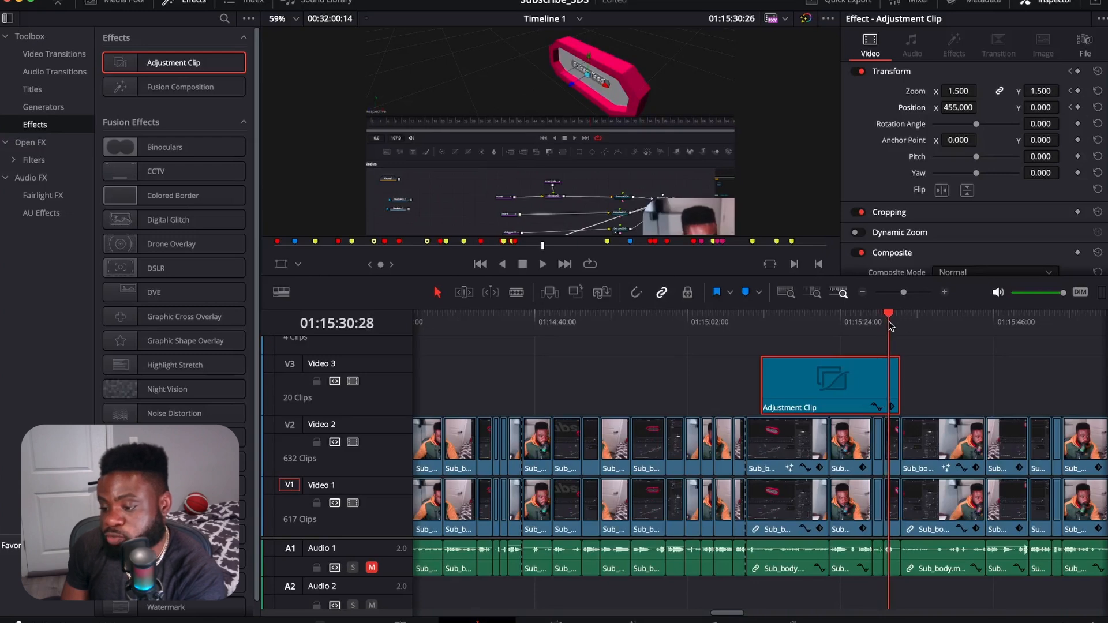
left_click(1078, 91)
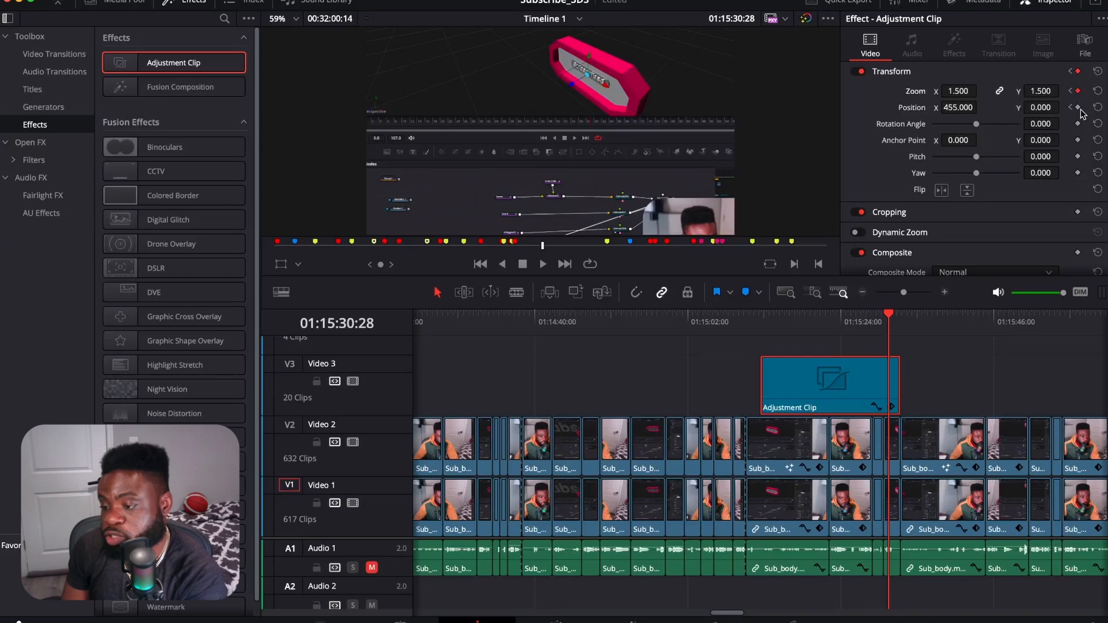
left_click(1077, 108)
Step: At the adjustment clip's end, 01:15:32:14, return the zoom to 1.000 and position X to 0
left_click_drag(889, 316, 901, 323)
left_click_drag(958, 92, 980, 89)
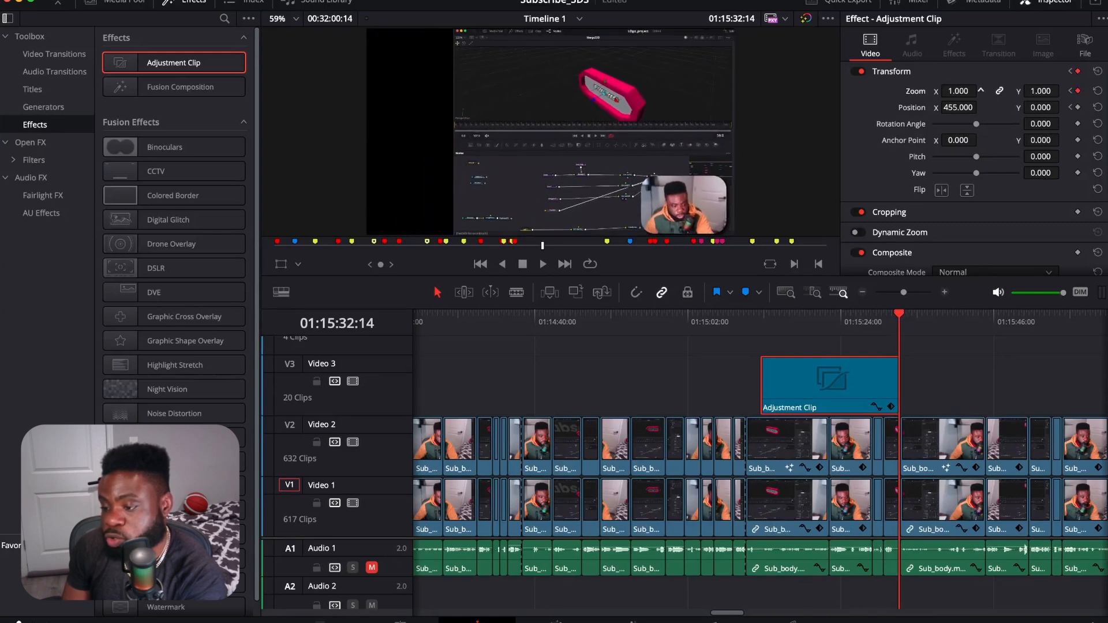
left_click(955, 107)
type("0")
key("Return")
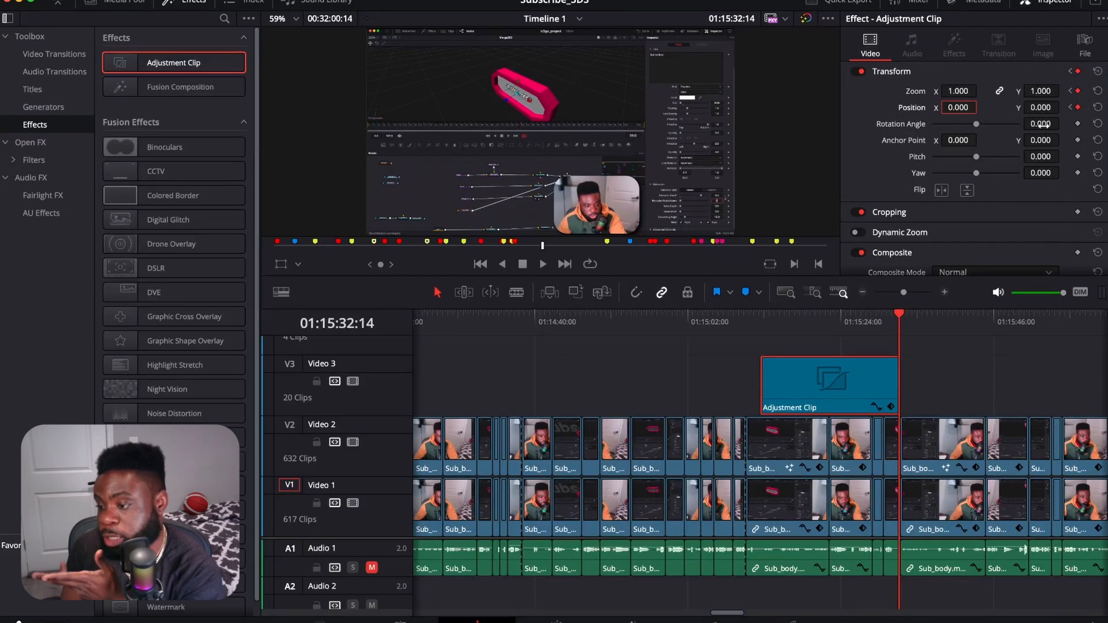
Step: Play back the adjustment clip from its start to check the zoom-in and zoom-out
left_click_drag(899, 316, 761, 338)
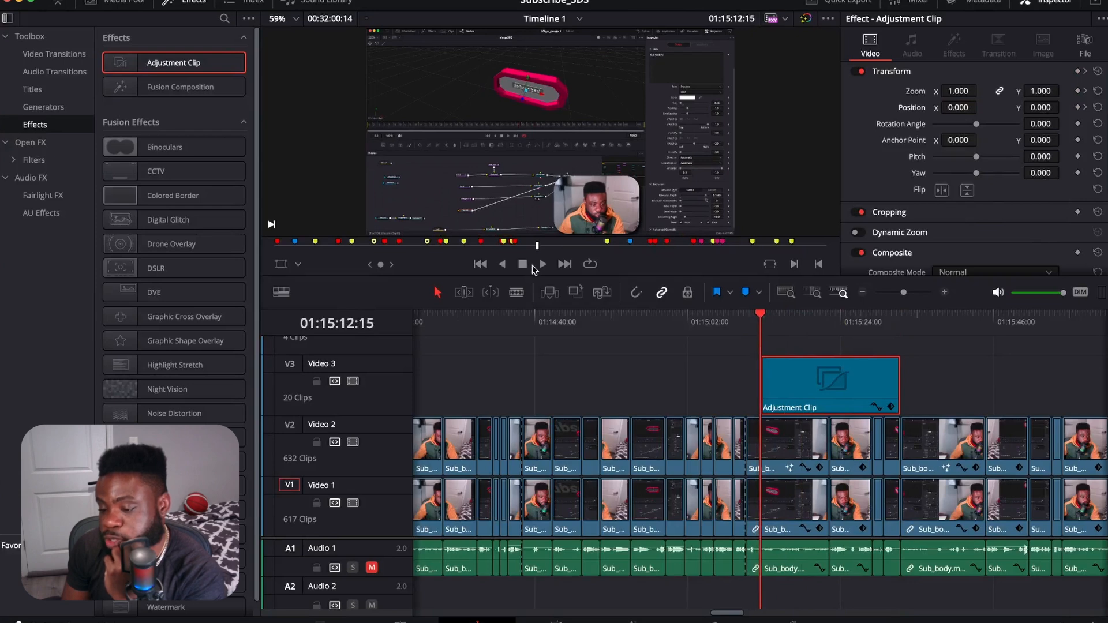
left_click(543, 264)
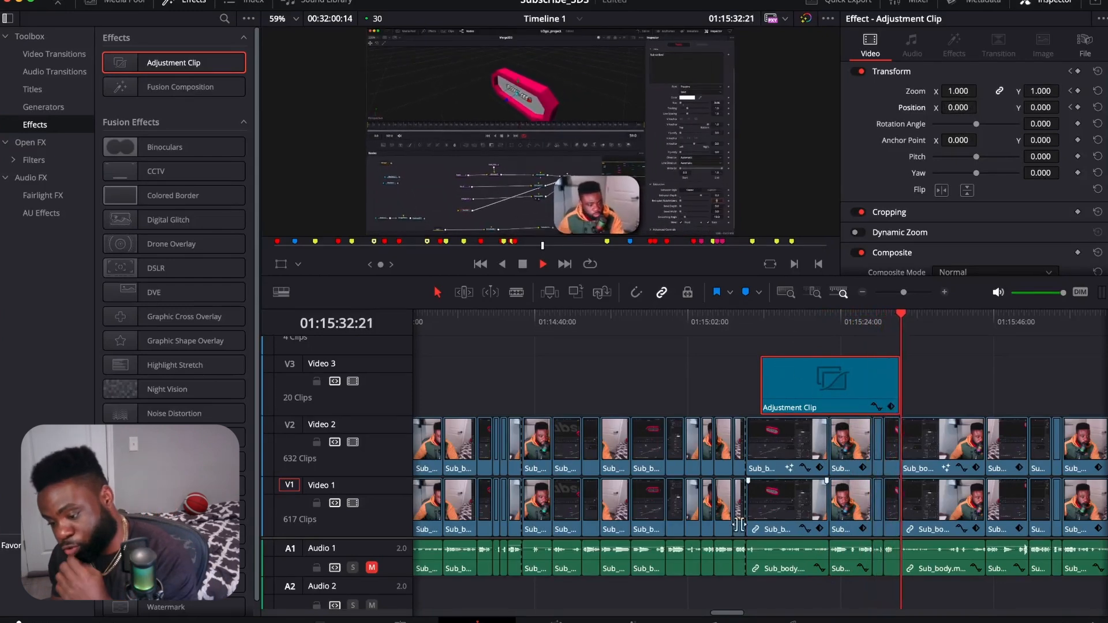
left_click(525, 265)
Step: Move the adjustment clip back to about 01:14:30 on Video 3 and add a second one from about 01:14:54 to 01:15:09
left_click_drag(807, 398, 550, 388)
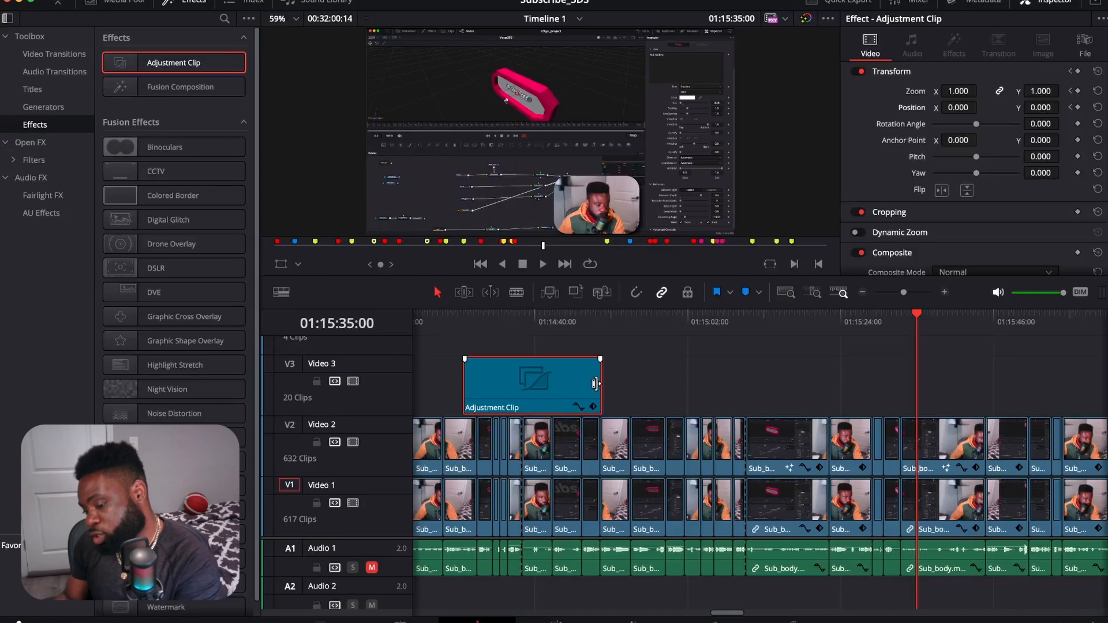
left_click_drag(164, 67, 739, 400)
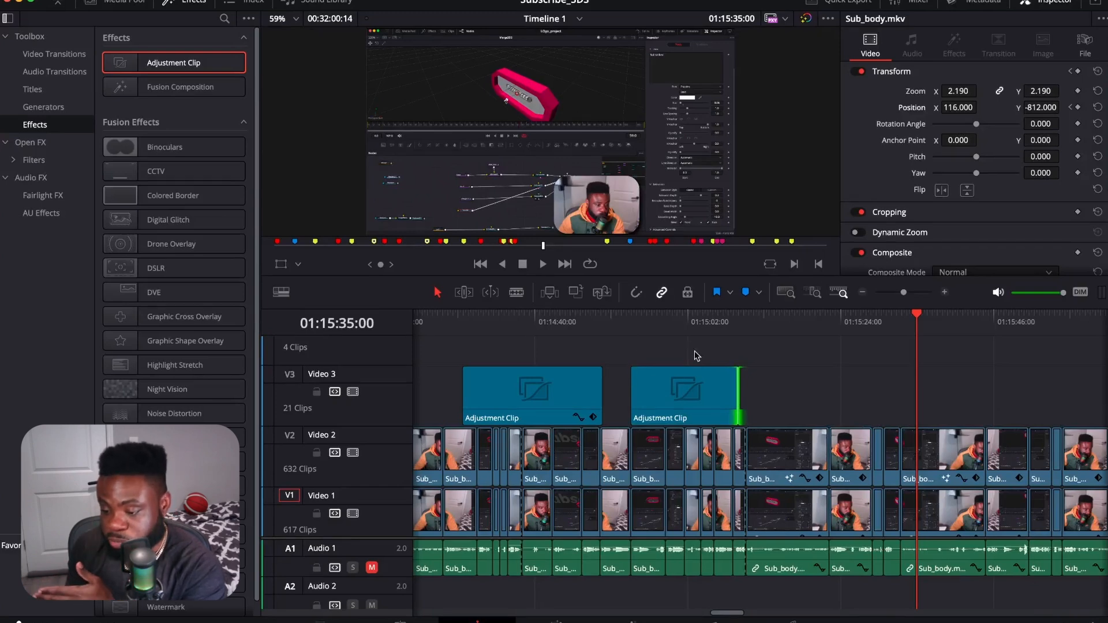
Step: Add zoom and position keyframes at the start of the second adjustment clip, at 01:14:54:04
left_click(637, 325)
left_click_drag(637, 317, 633, 326)
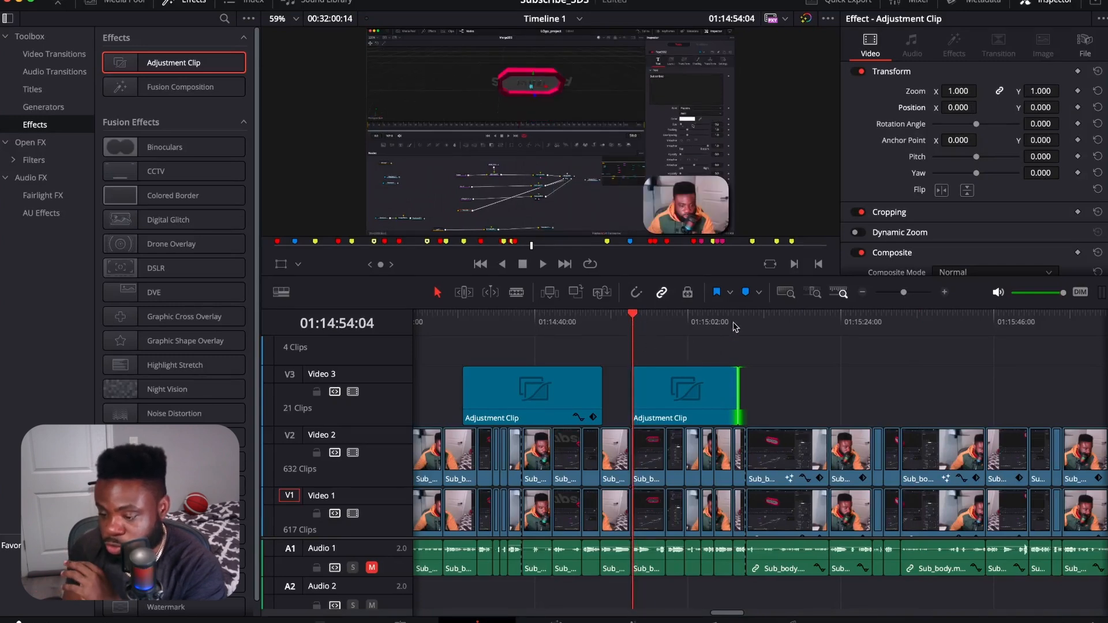
left_click(1077, 91)
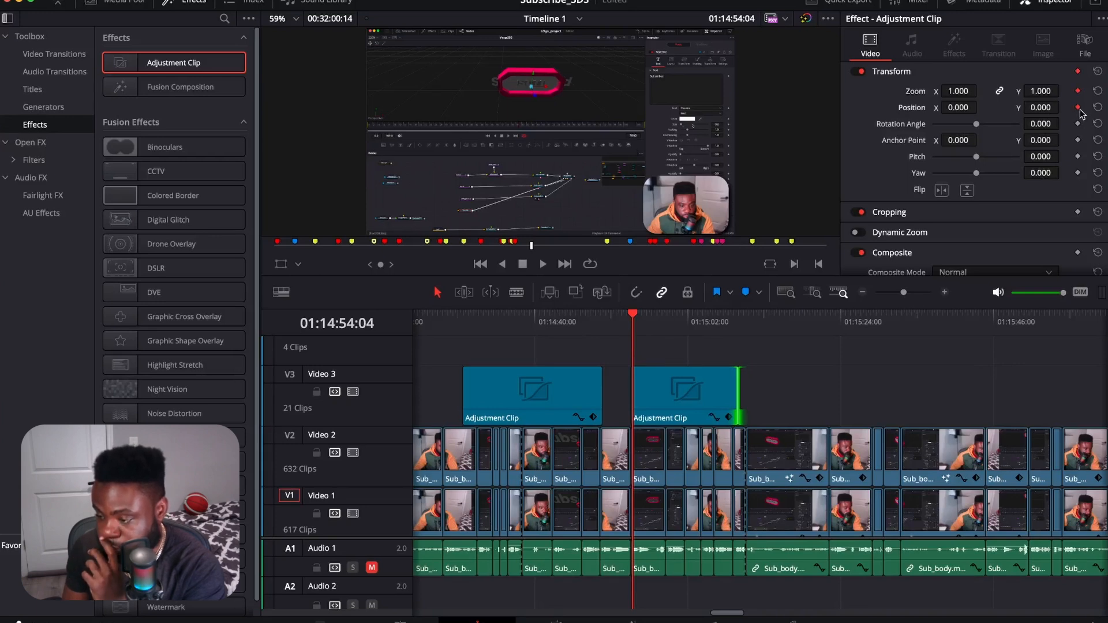
Step: At 01:14:55:17, set the second adjustment clip's zoom to 1.510, position X to -474 and position Y to 151
left_click_drag(635, 319, 642, 319)
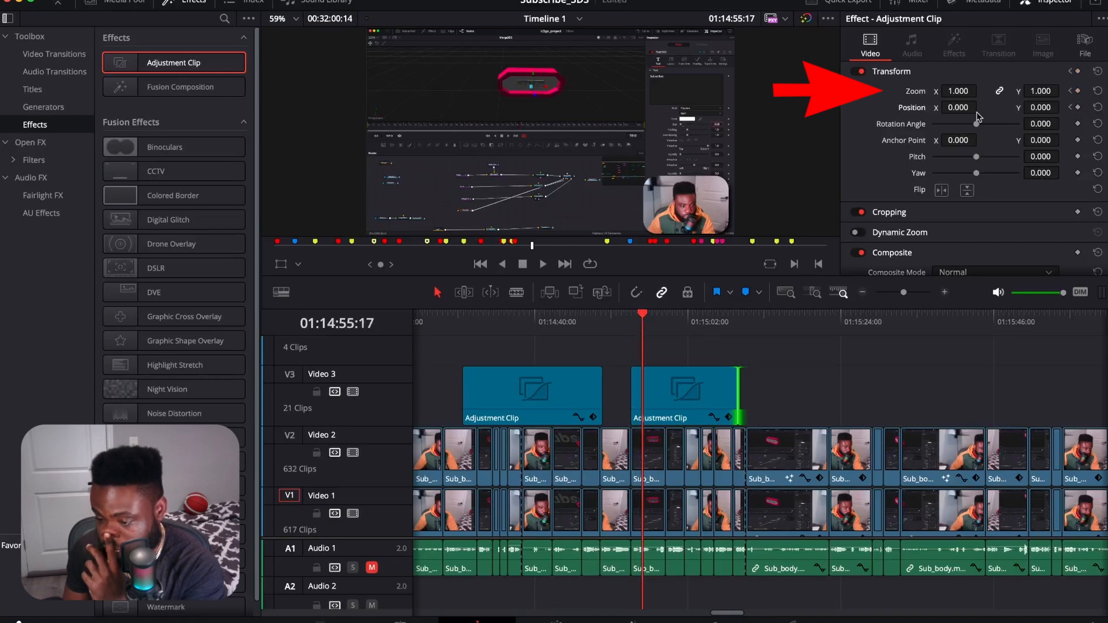
left_click_drag(955, 92, 980, 105)
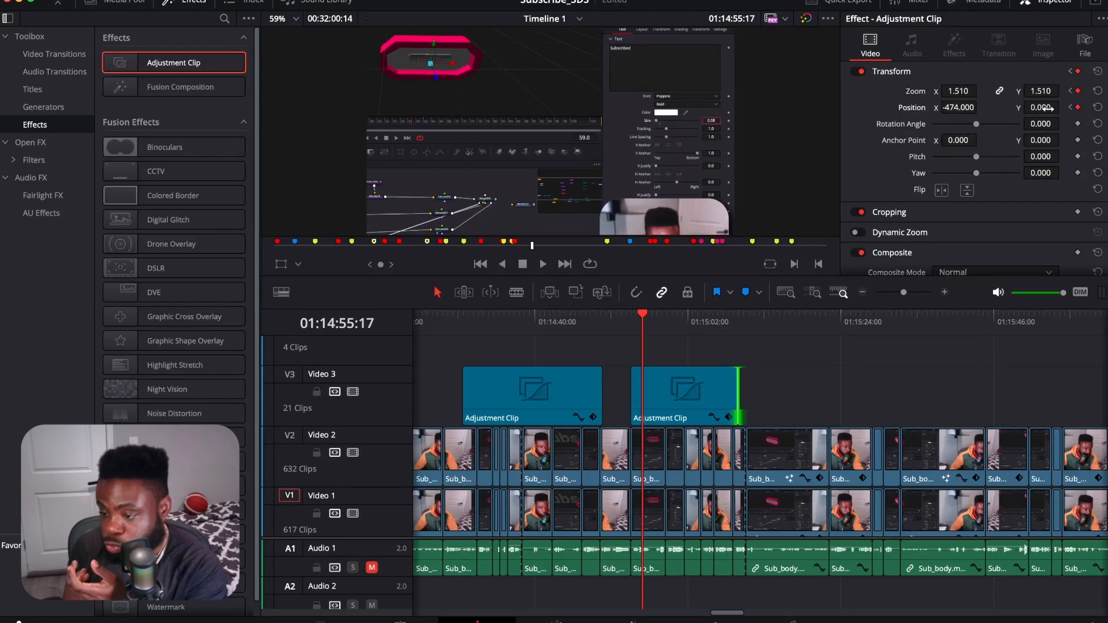
left_click_drag(1041, 107, 1072, 107)
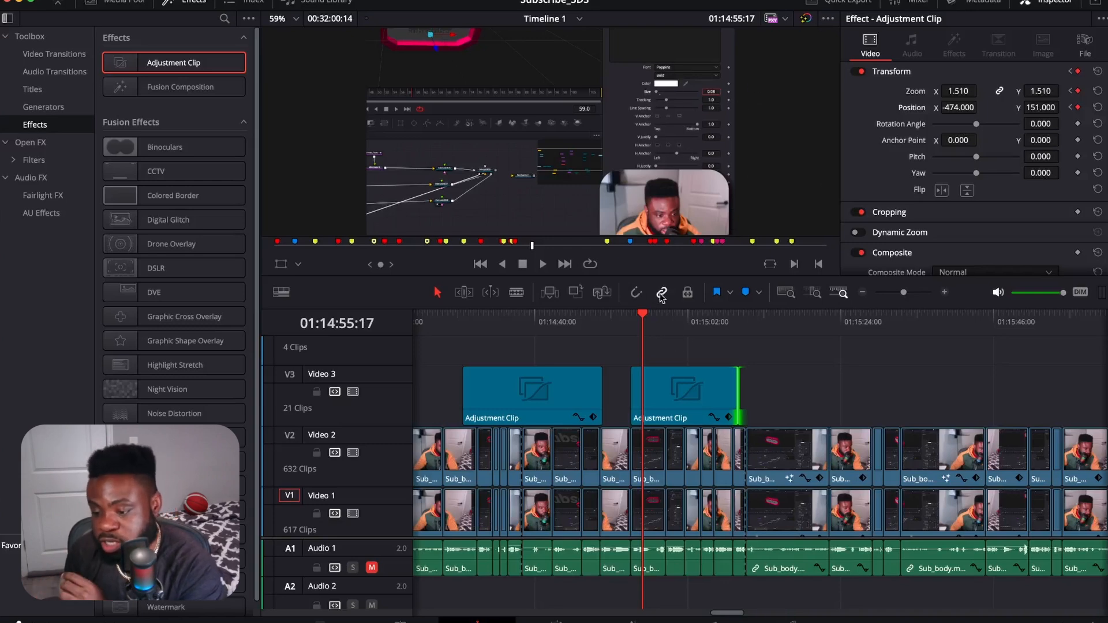
Step: Add zoom and position keyframes to the second adjustment clip near its end, at 01:15:07:24
left_click_drag(644, 321, 729, 331)
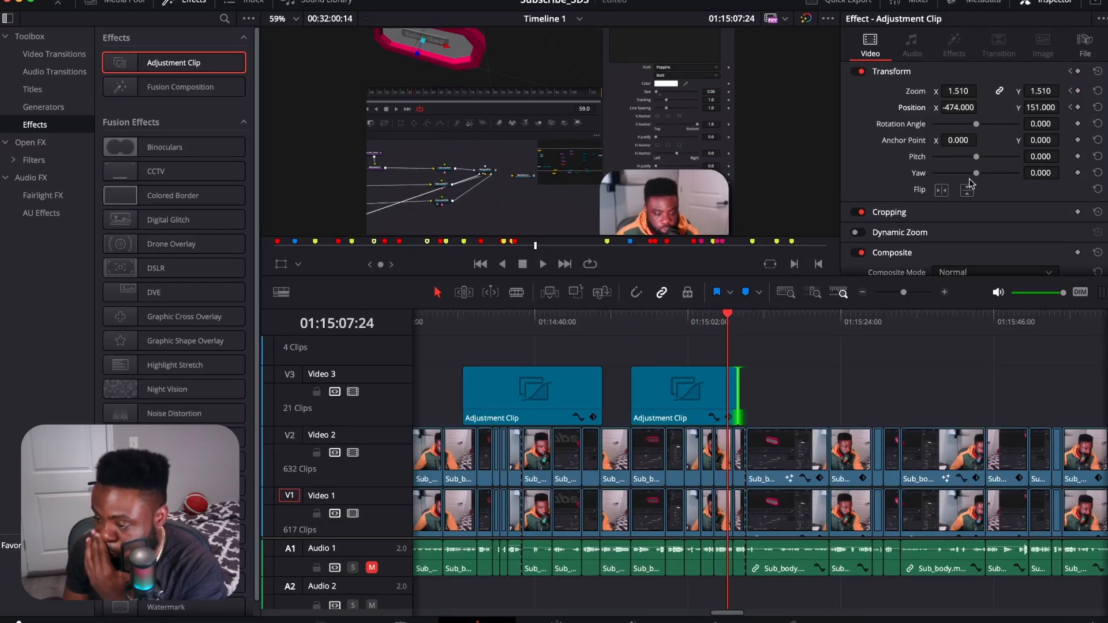
left_click(1077, 90)
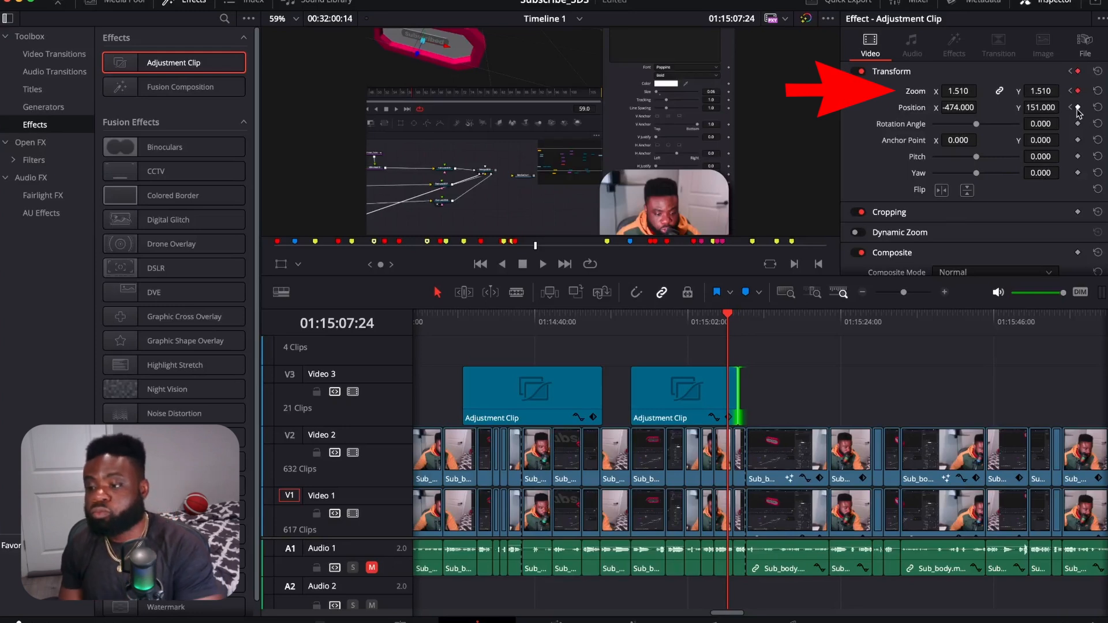
left_click(1078, 108)
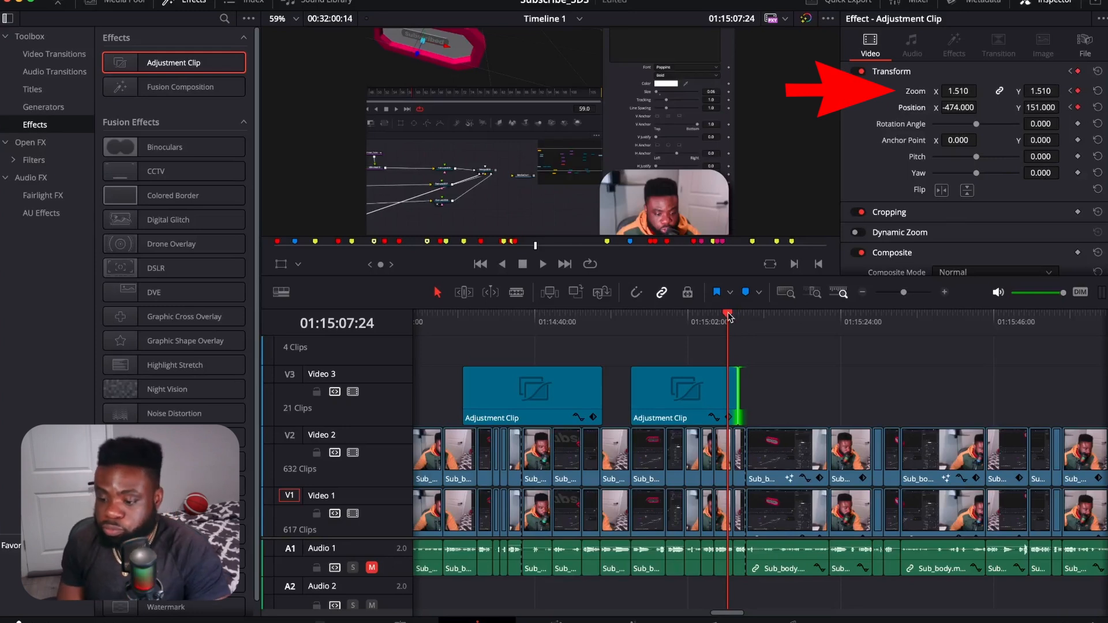
Step: At 01:15:09:06, set the second adjustment clip's zoom to 1.000 and its position X and Y to 0
left_click_drag(733, 316, 740, 319)
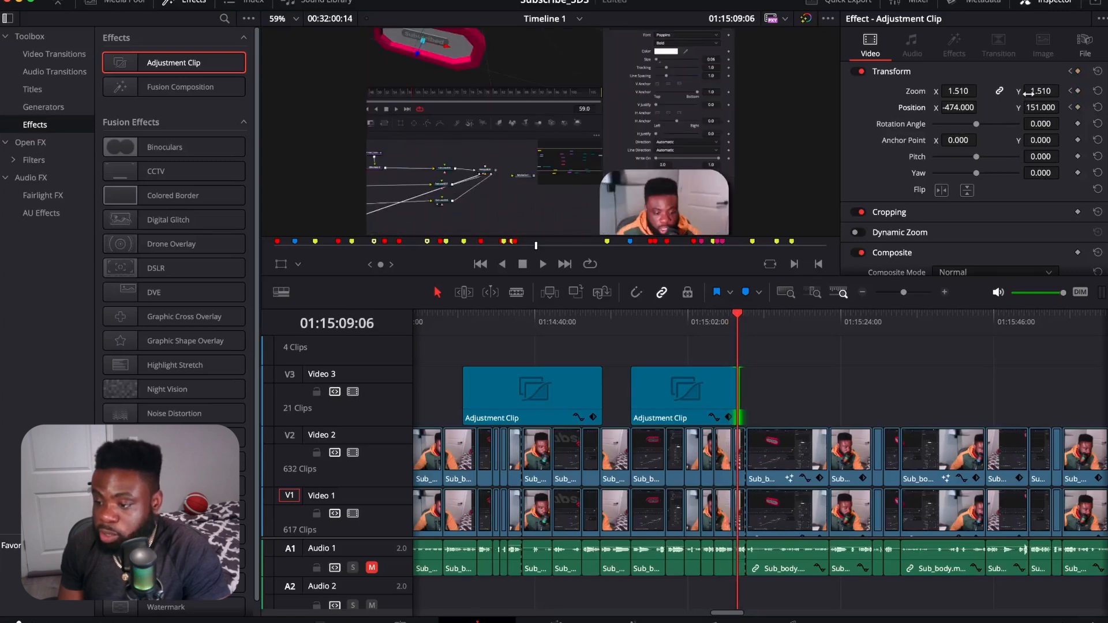
left_click_drag(956, 92, 926, 92)
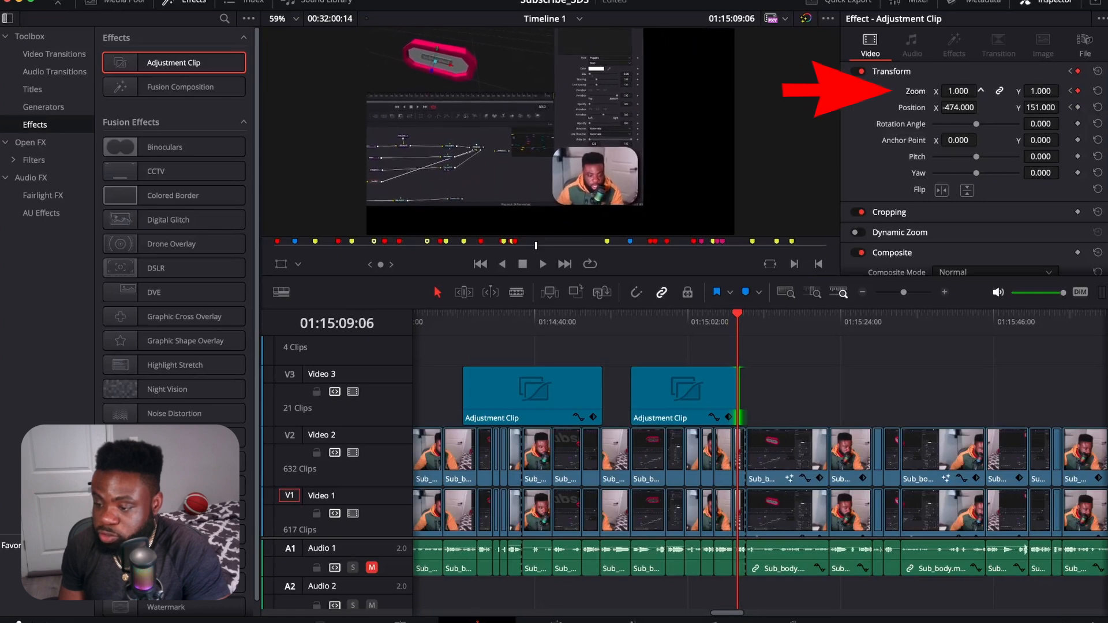
left_click(955, 107)
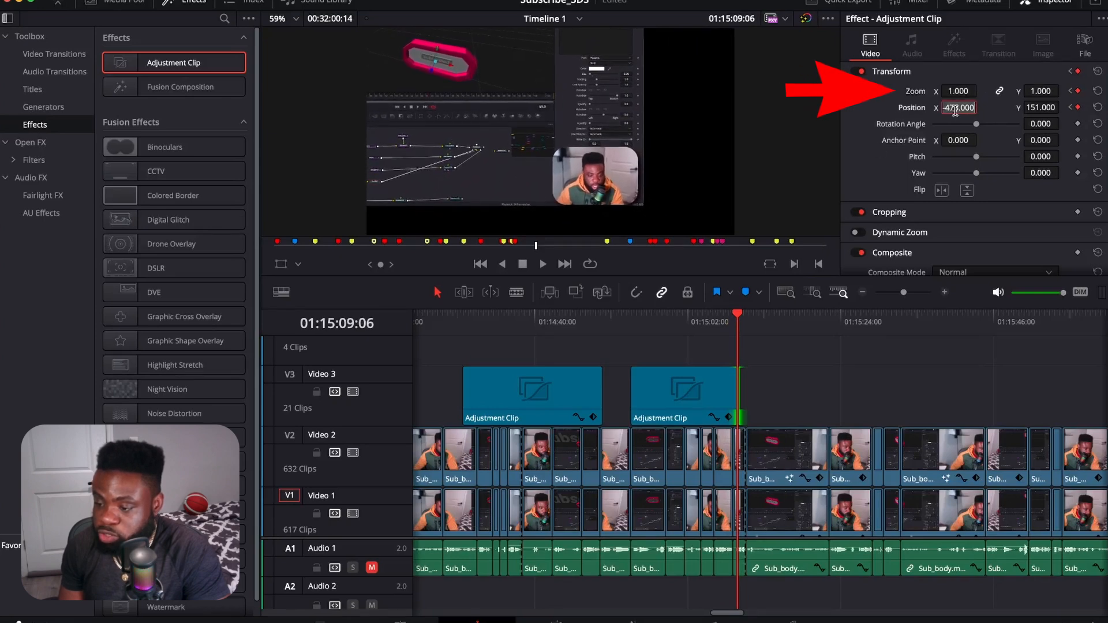
key("BackSpace")
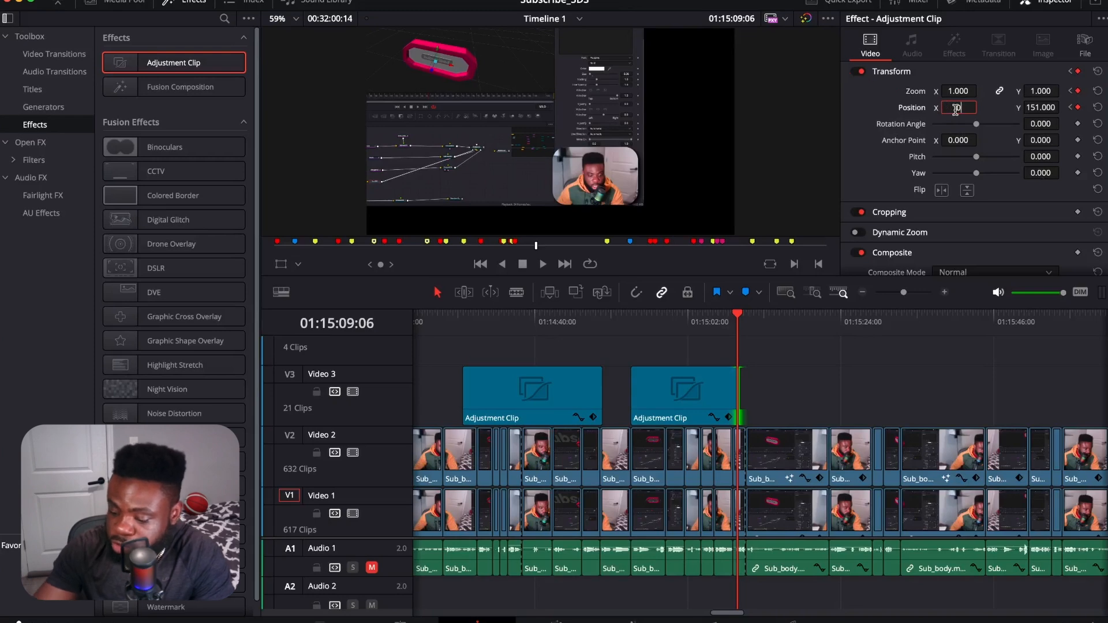
type("0")
key("Return")
left_click(1031, 108)
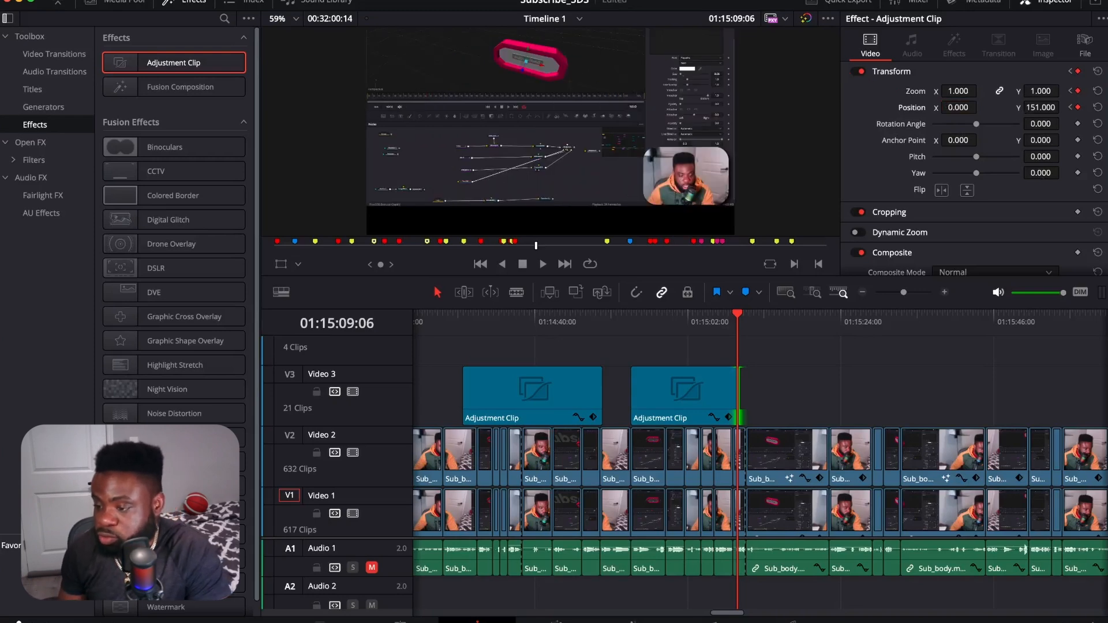
type("0")
key("Return")
left_click_drag(1031, 110, 1043, 108)
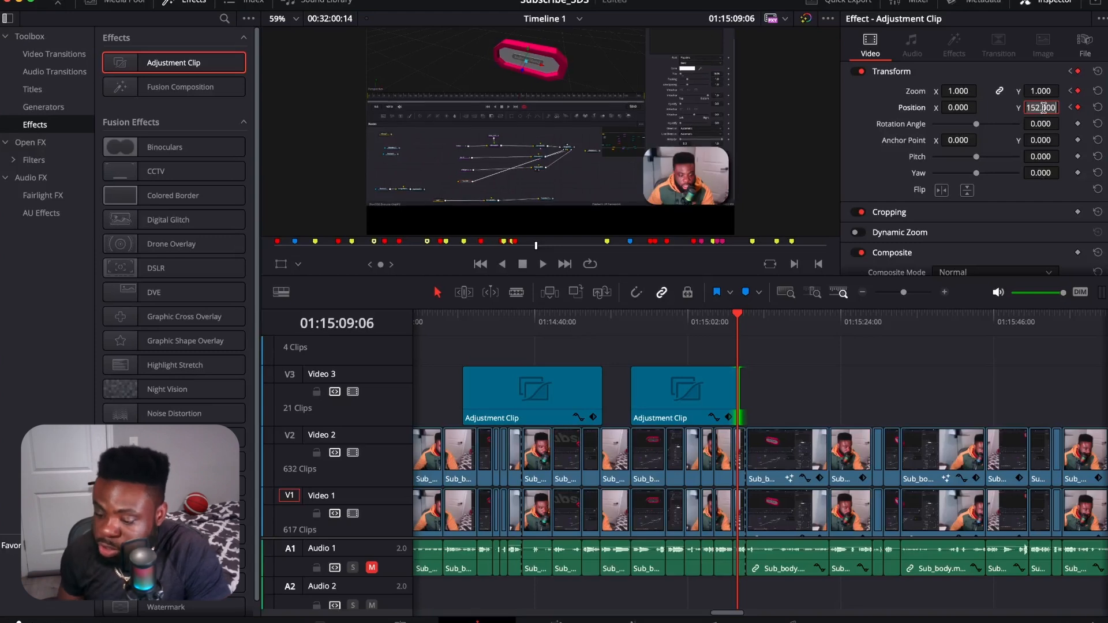
type("0")
key("Return")
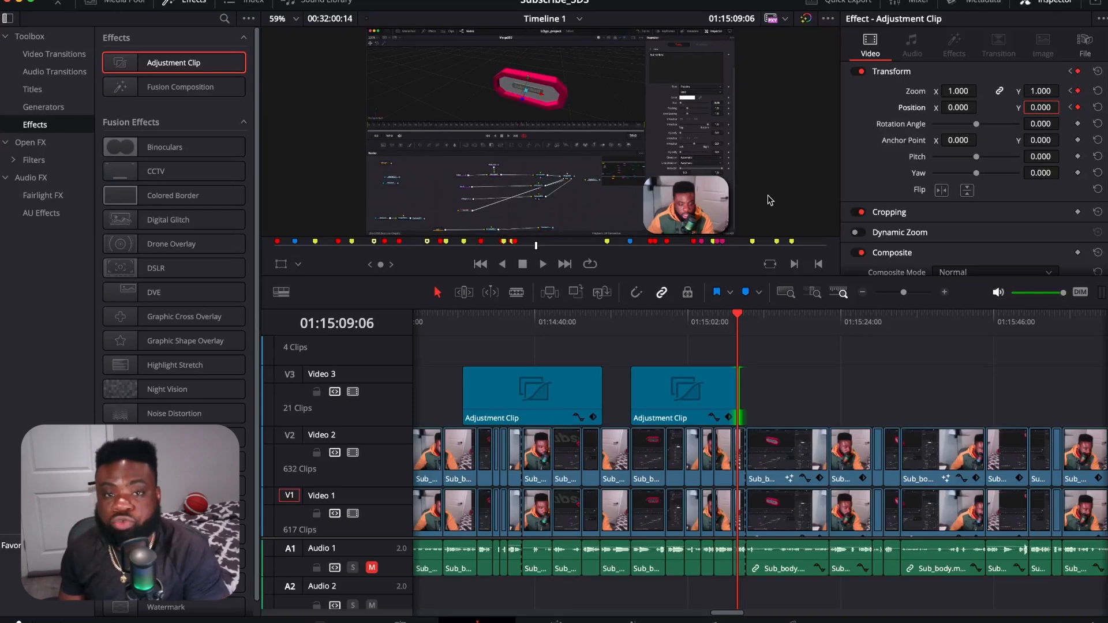
Step: Play back the second adjustment clip from its start to check its zoom-in and zoom-out
left_click_drag(742, 318, 631, 316)
left_click(542, 265)
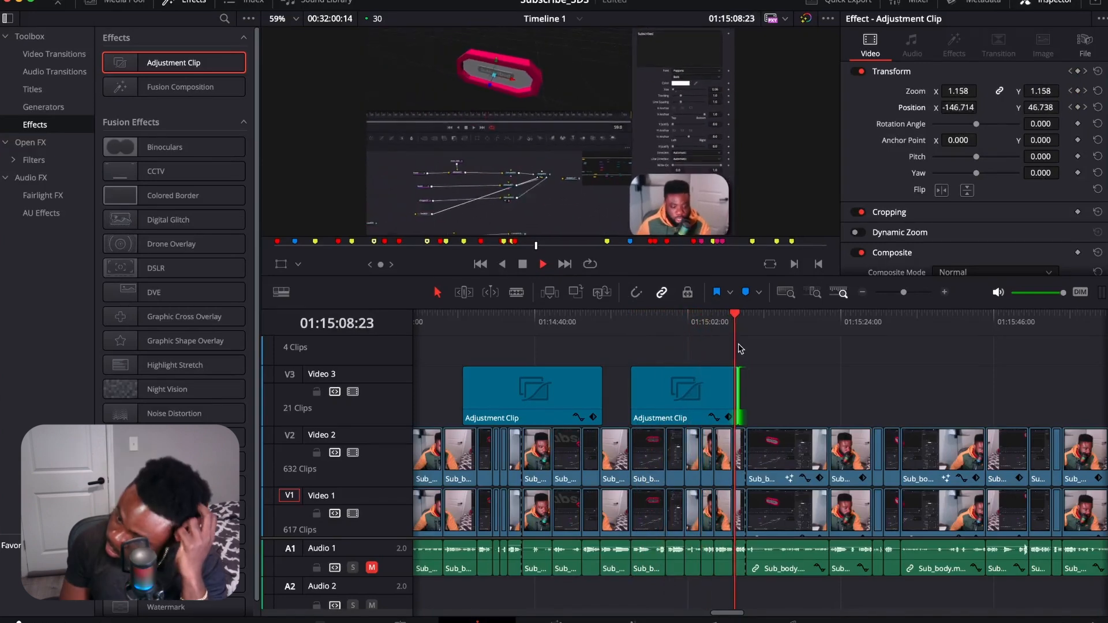
left_click(525, 265)
Step: Set the second adjustment clip's clip color to Orange
left_click(709, 400)
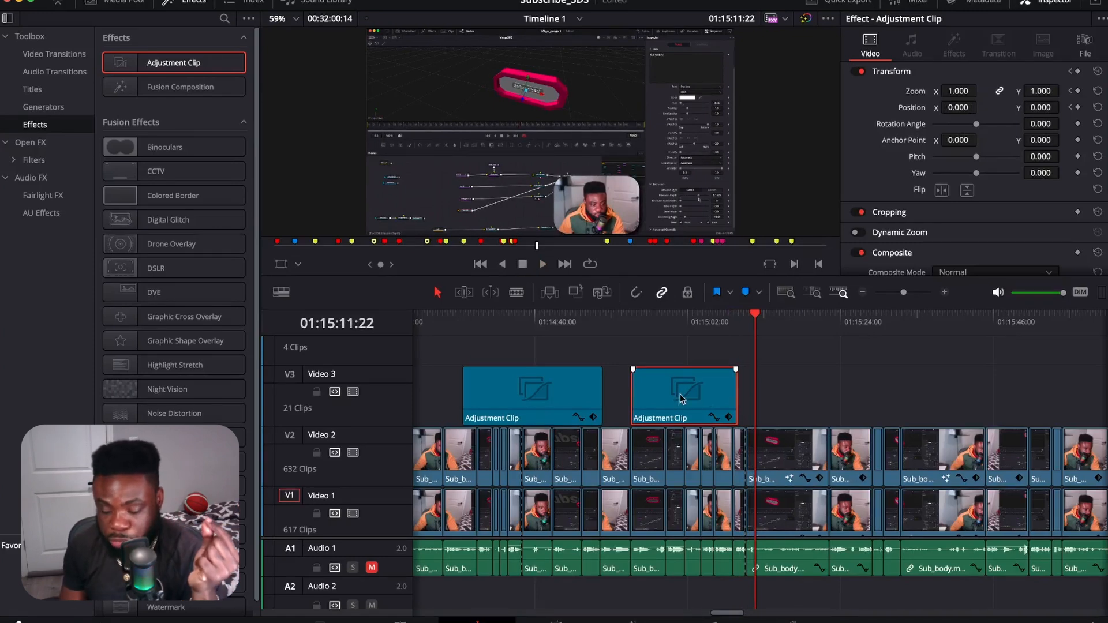
right_click(680, 395)
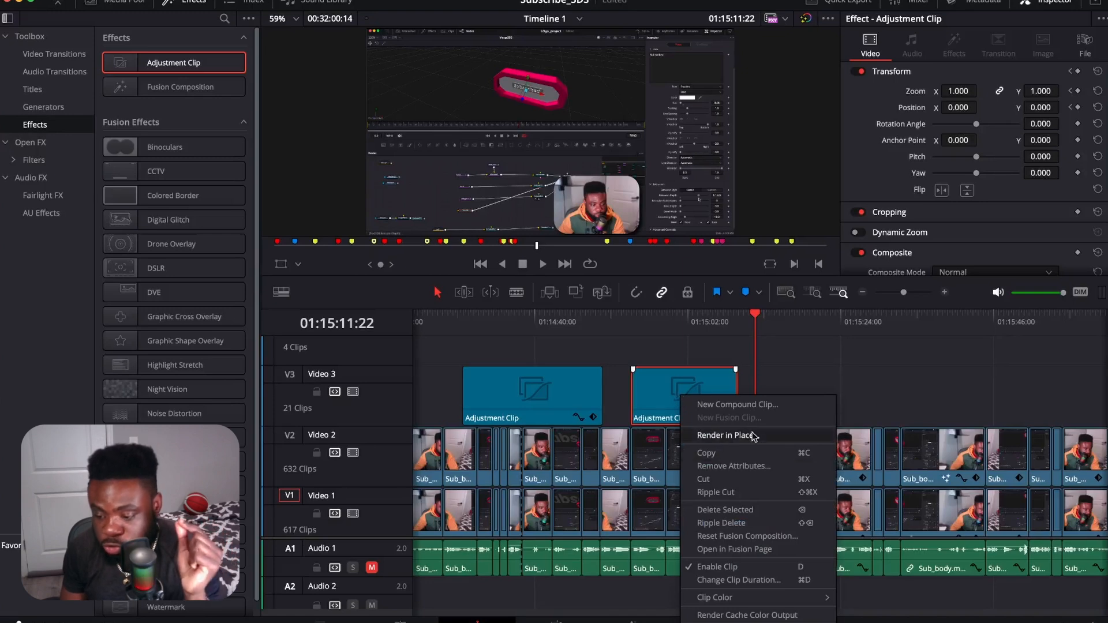
mouse_move(781, 599)
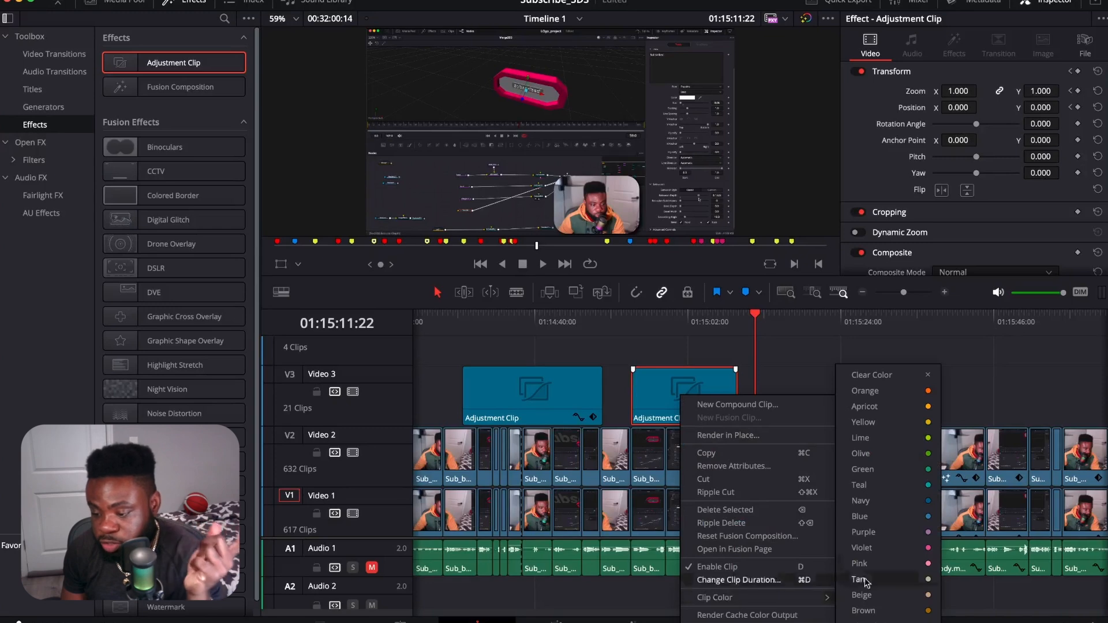
left_click(922, 391)
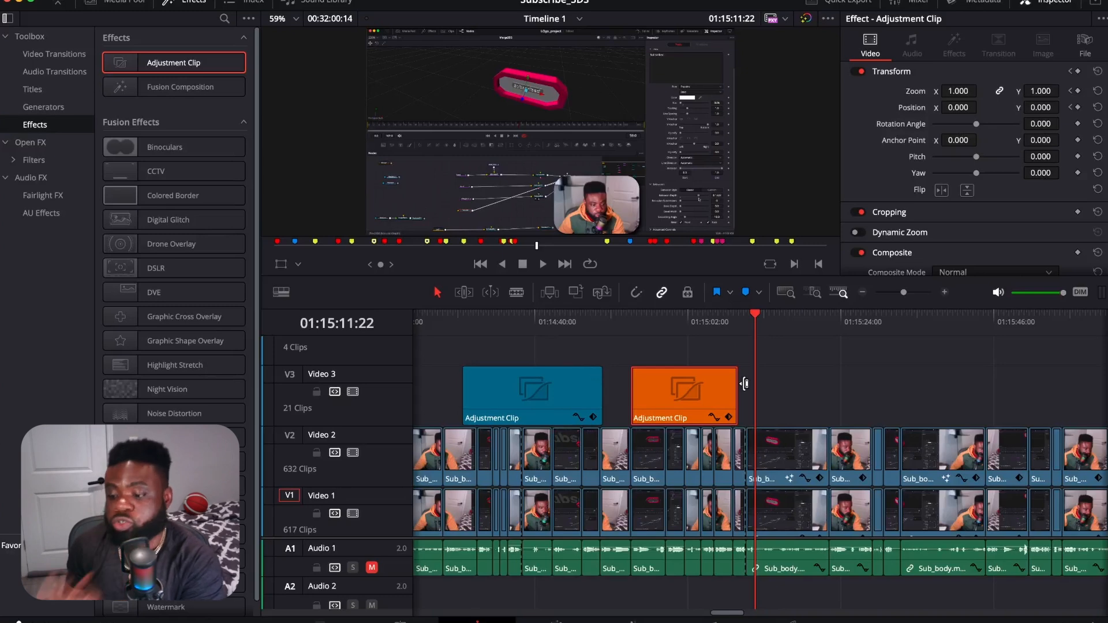
Step: Duplicate the orange adjustment clip on Video 3 so the copy starts at 01:15:42:24, and play it back
mouse_move(962, 341)
left_mouse_down()
mouse_move(1010, 340)
mouse_move(973, 341)
left_mouse_up()
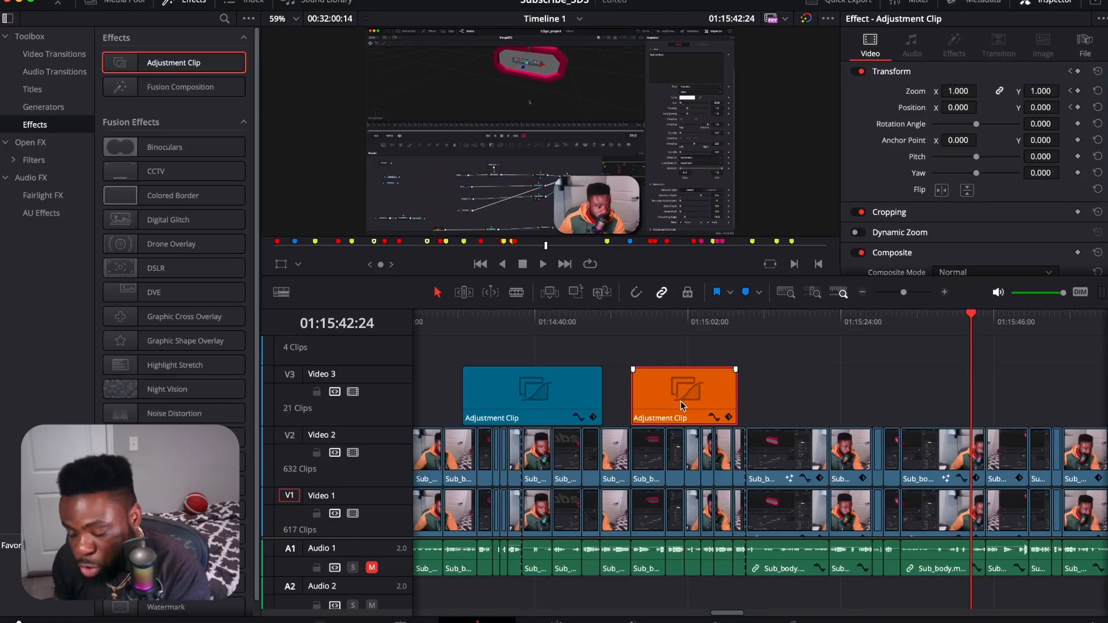
left_click_drag(674, 400, 1014, 416)
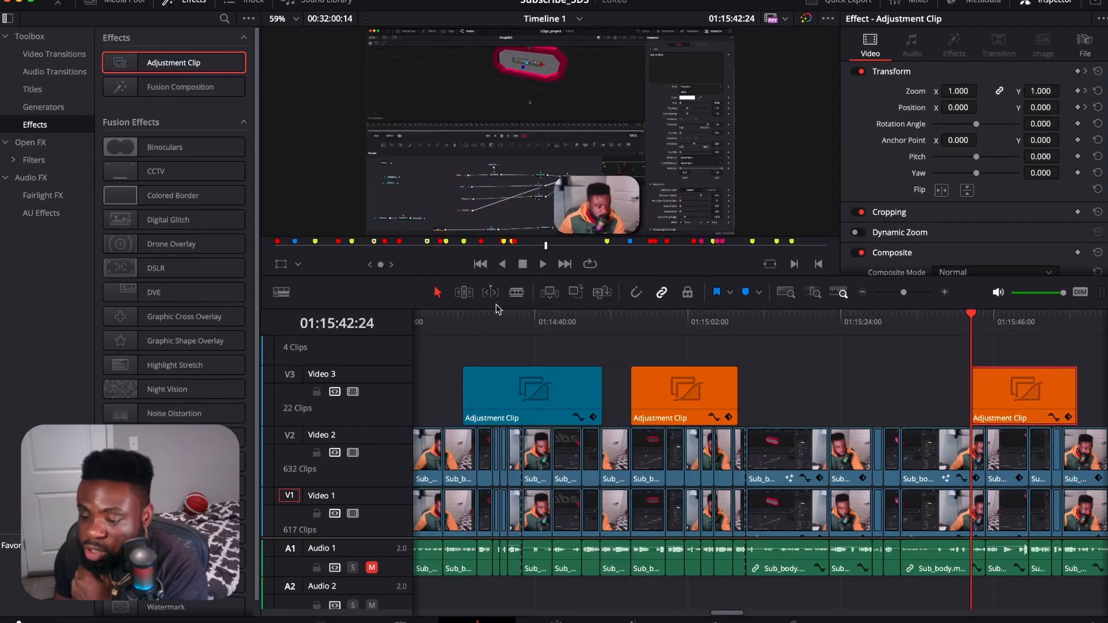
left_click(542, 264)
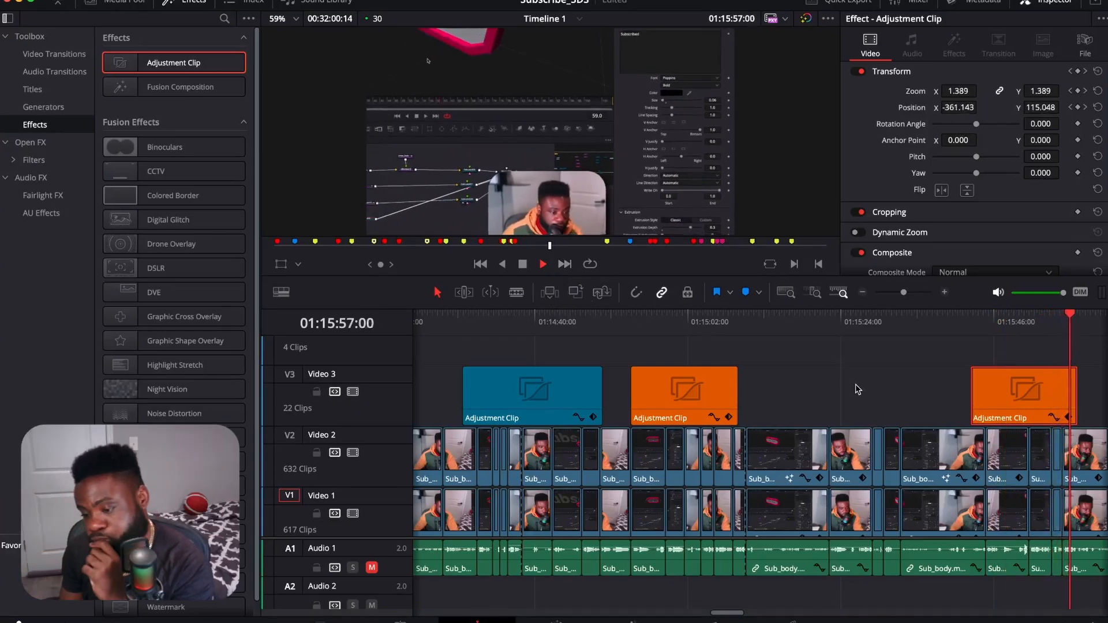
key("space")
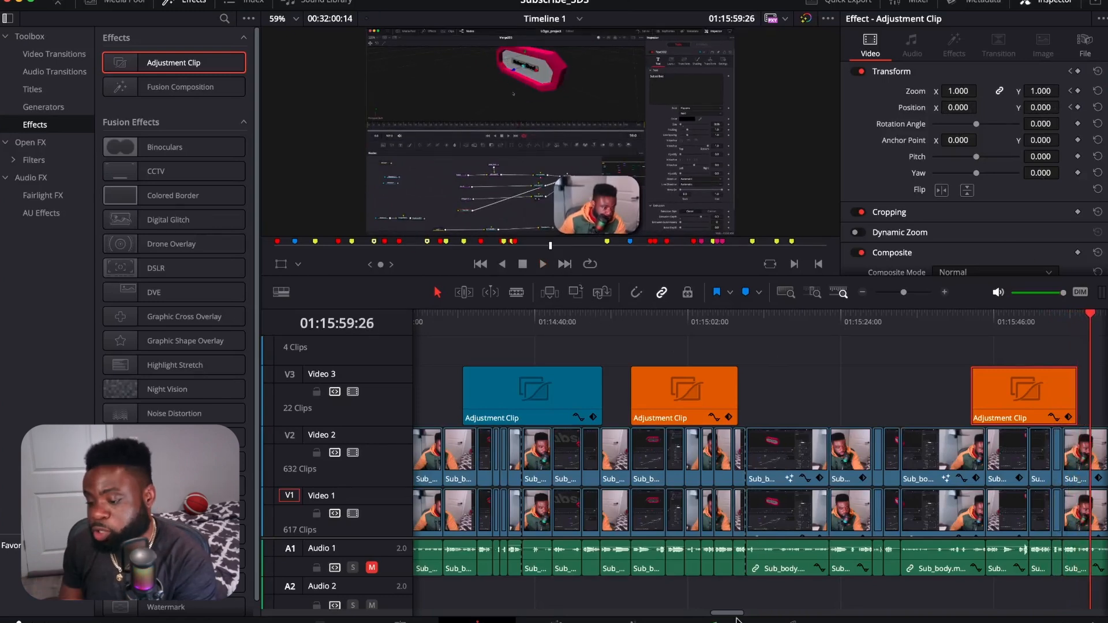
Step: Duplicate the blue adjustment clip on Video 3, placing the copy directly after the orange copy at about 01:15:58
left_click_drag(728, 616, 732, 614)
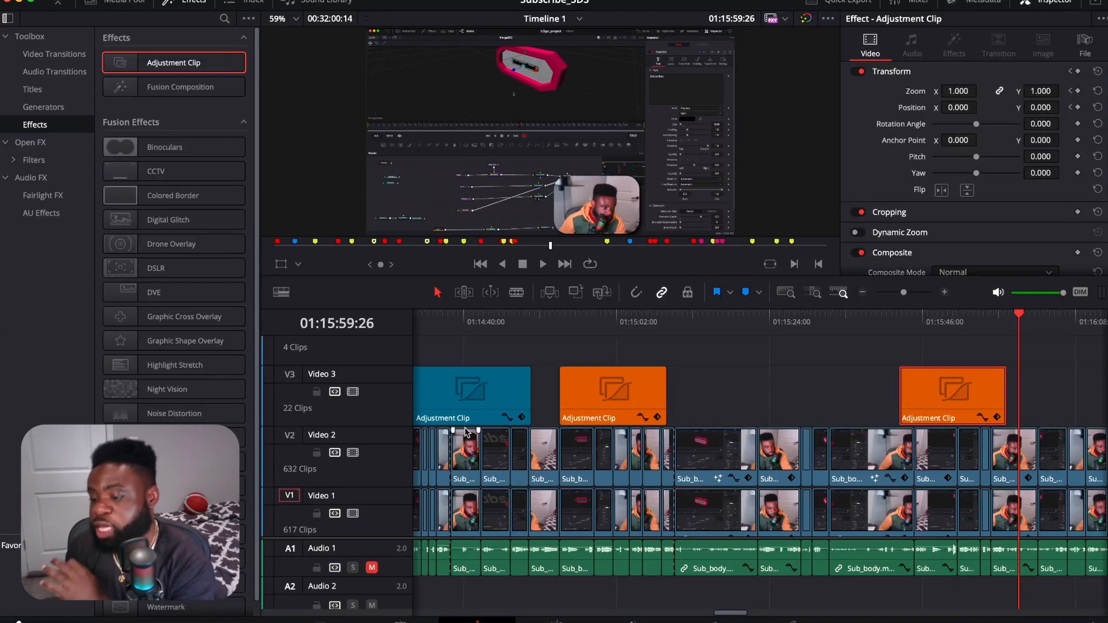
left_click(474, 405)
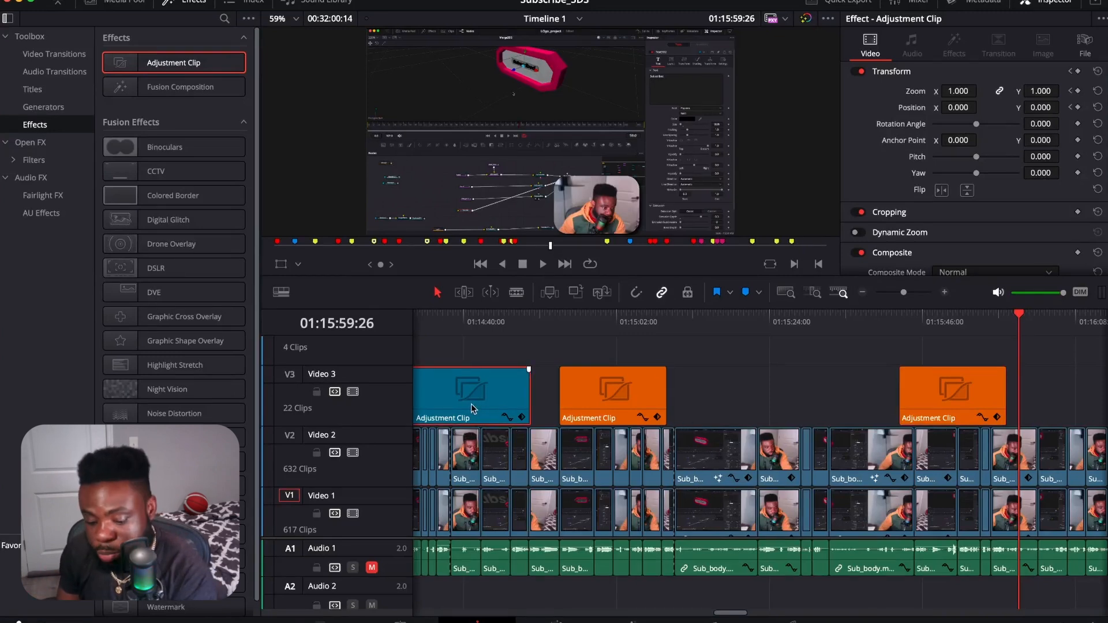
left_click_drag(466, 403, 1020, 393)
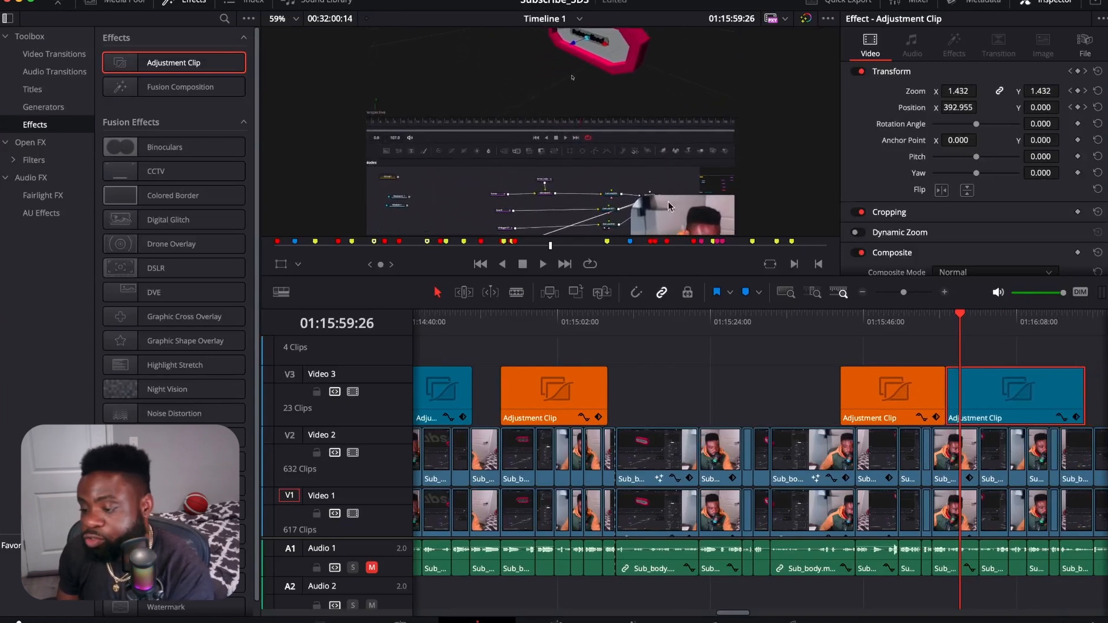
Step: Play back the two copied adjustment clips from 01:15:42:19 to check their zoom effects
left_click_drag(961, 319, 840, 319)
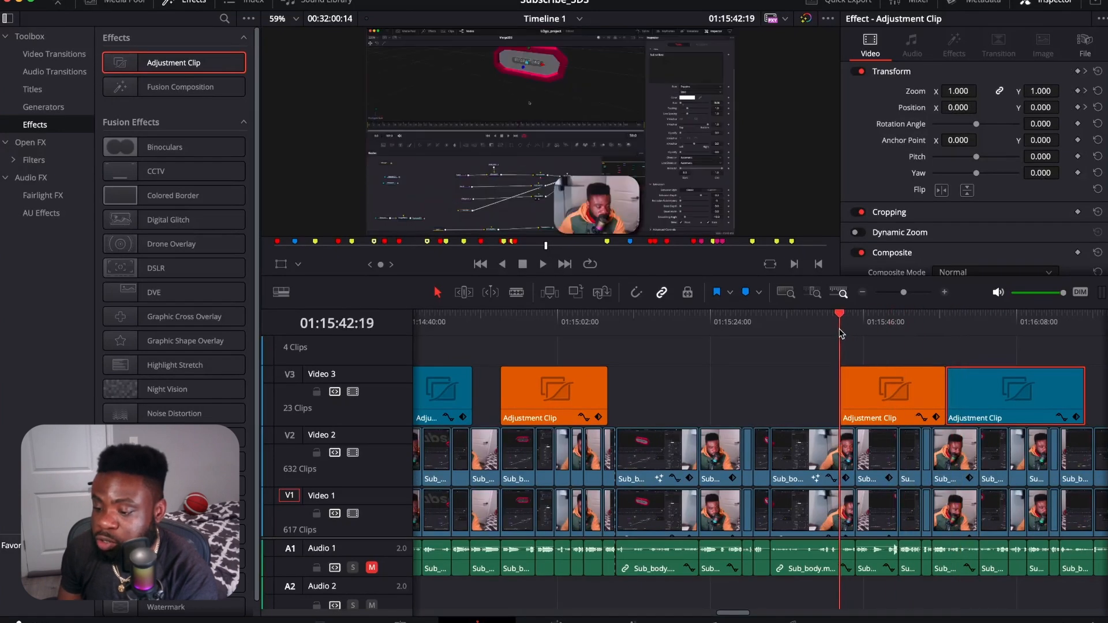
left_click(544, 266)
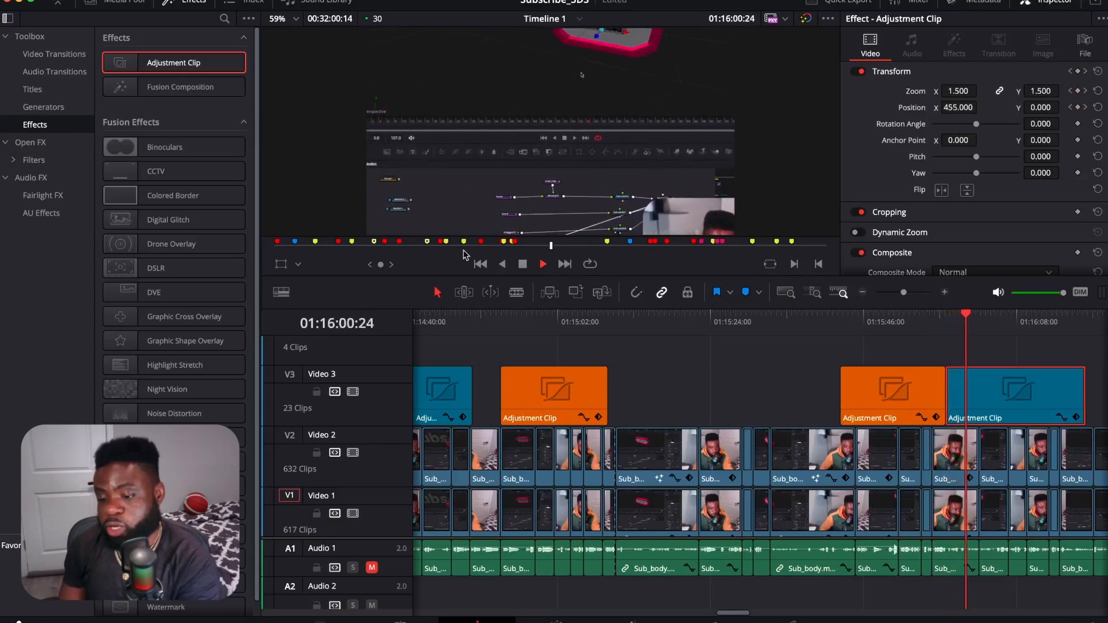
left_click(522, 265)
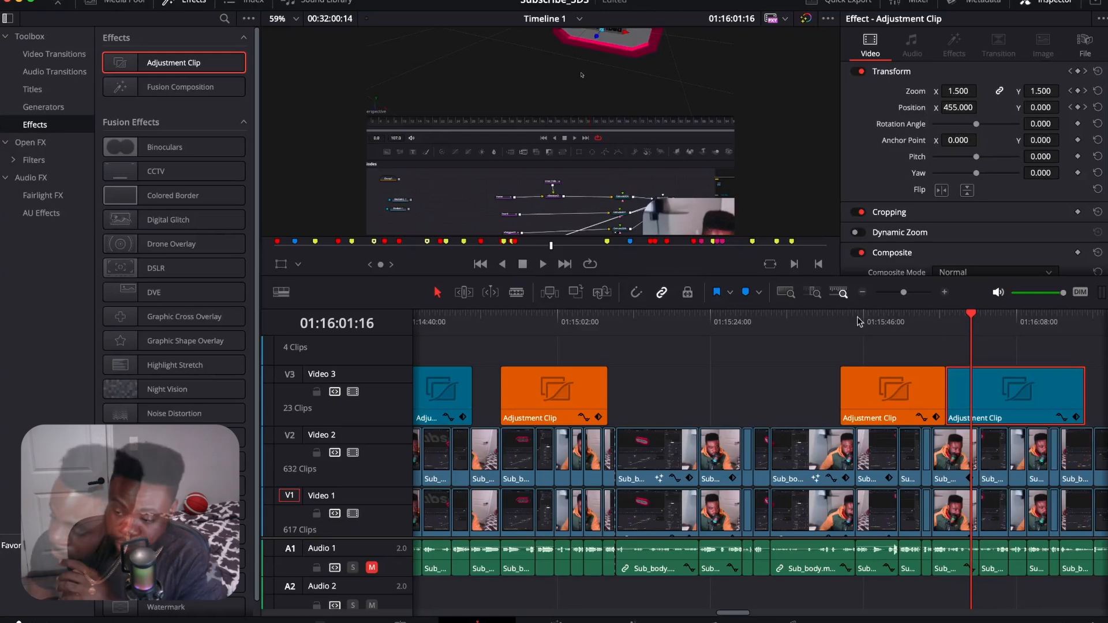
left_click(987, 321)
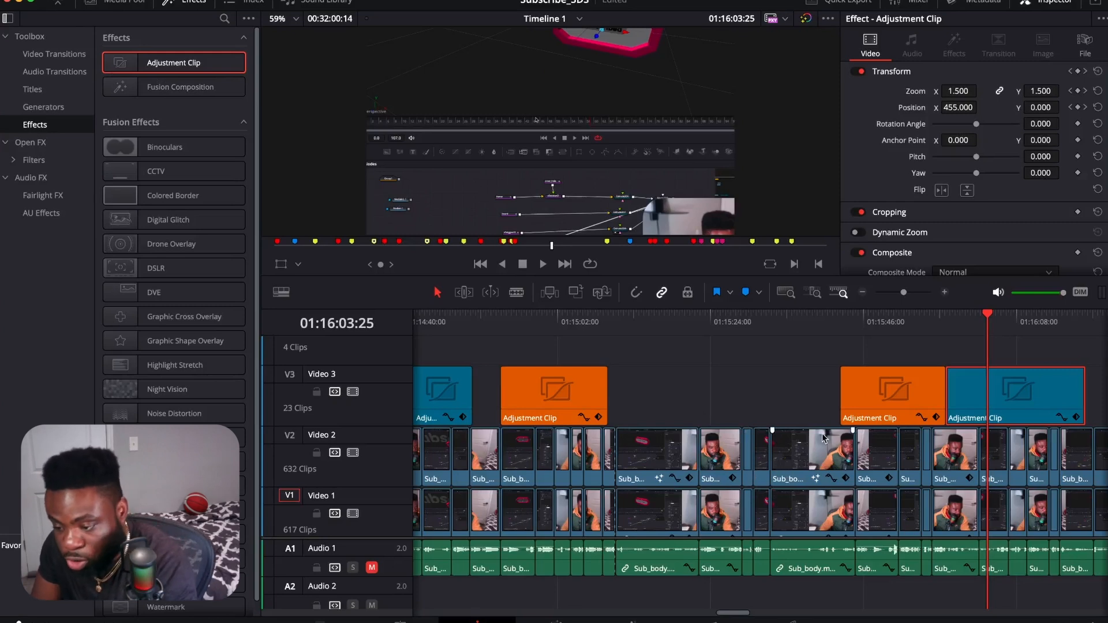
Step: Add a new adjustment clip on Video 3 from about 01:16:38 to 01:17:37, and hide the effects library
scroll(726, 511, "down", 4)
scroll(727, 511, "up", 1)
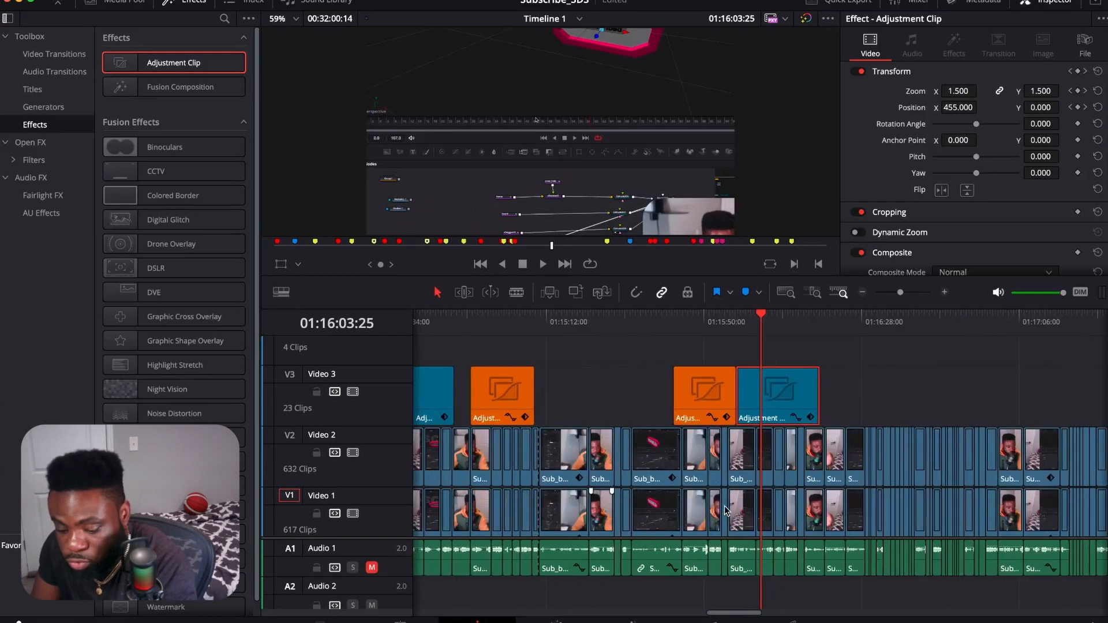
scroll(750, 510, "right", 5)
scroll(751, 512, "right", 3)
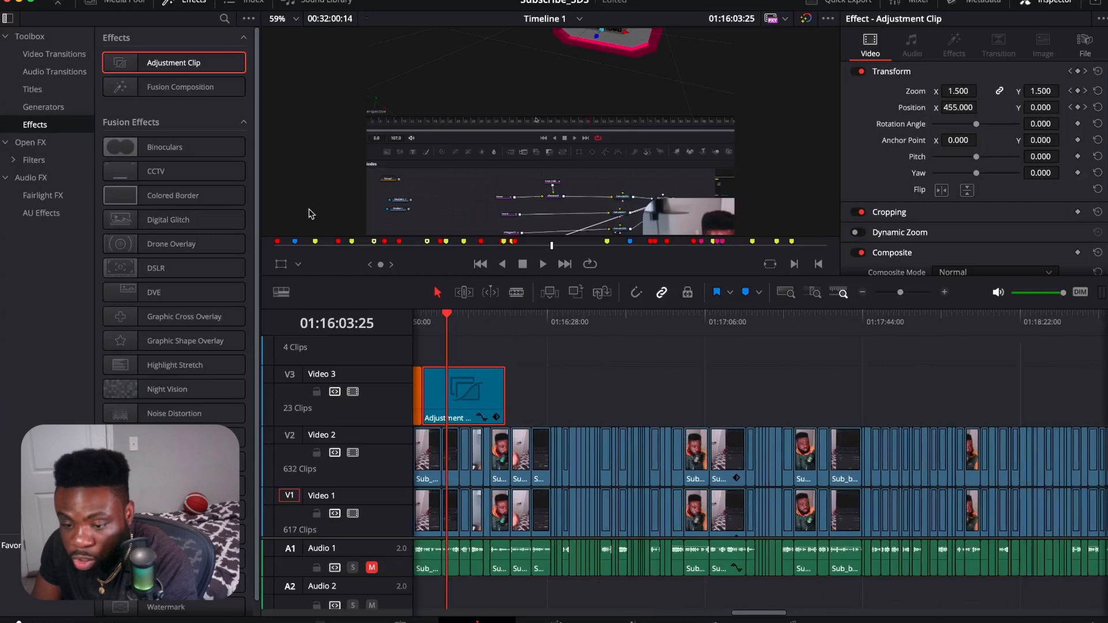
left_click_drag(171, 68, 835, 396)
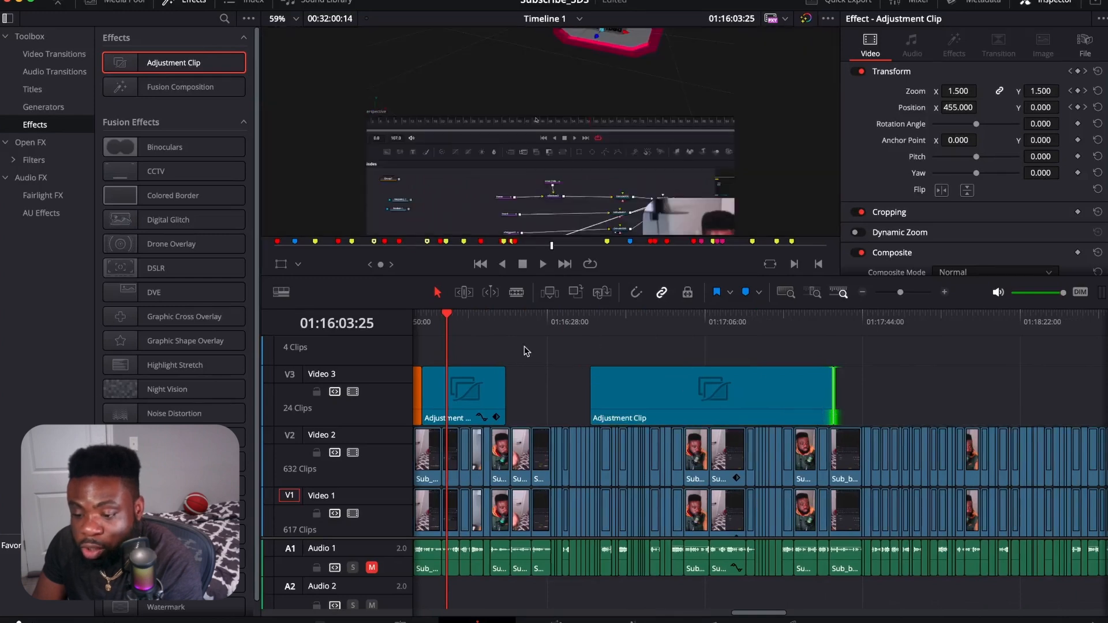
left_click(191, 2)
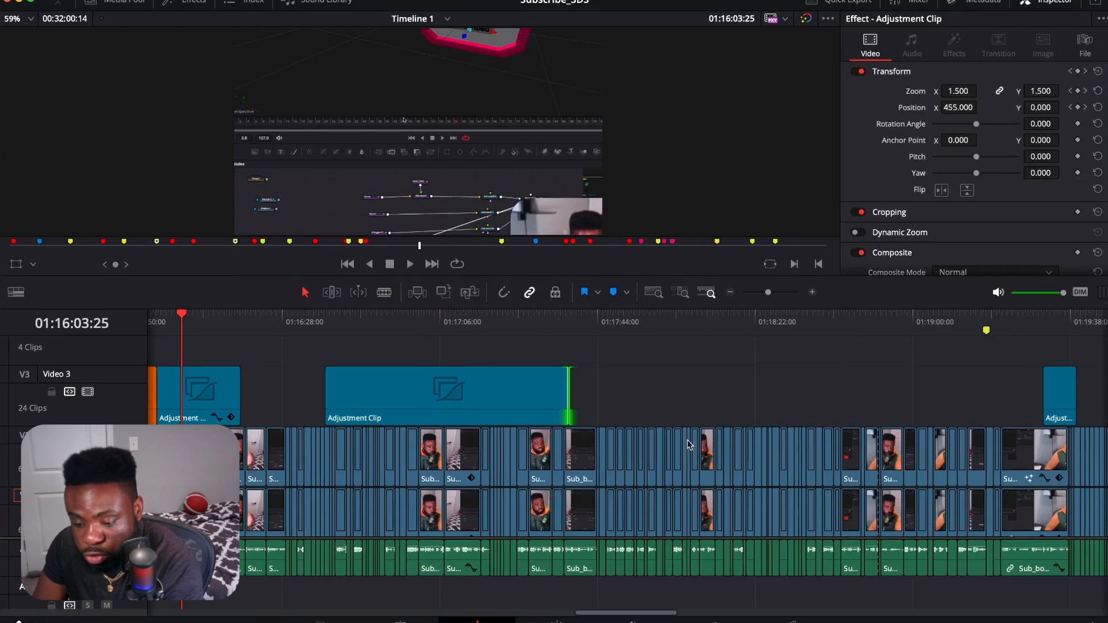
Step: Split the new adjustment clip into four pieces, cutting at 01:16:45:16 and at about 01:17:00 and 01:17:14
left_click(354, 323)
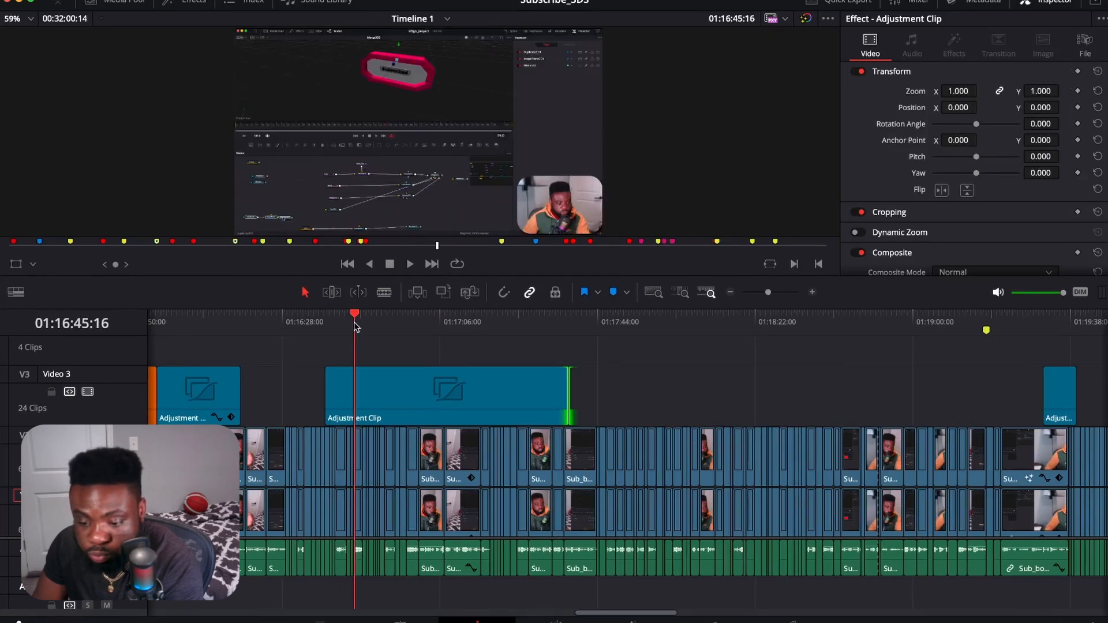
left_click(432, 397)
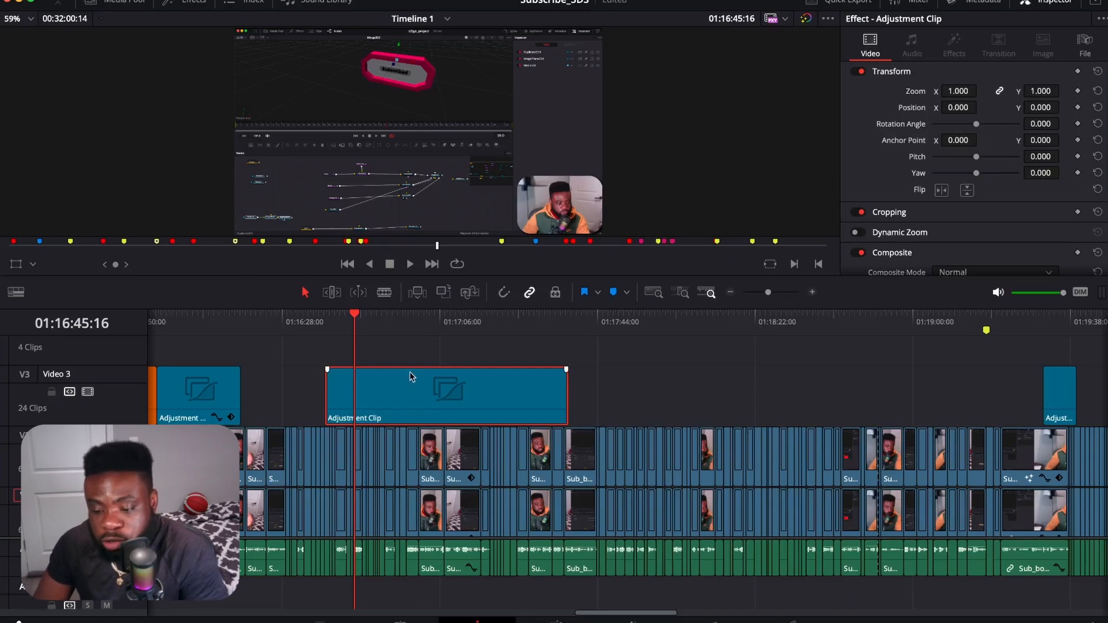
left_click(385, 293)
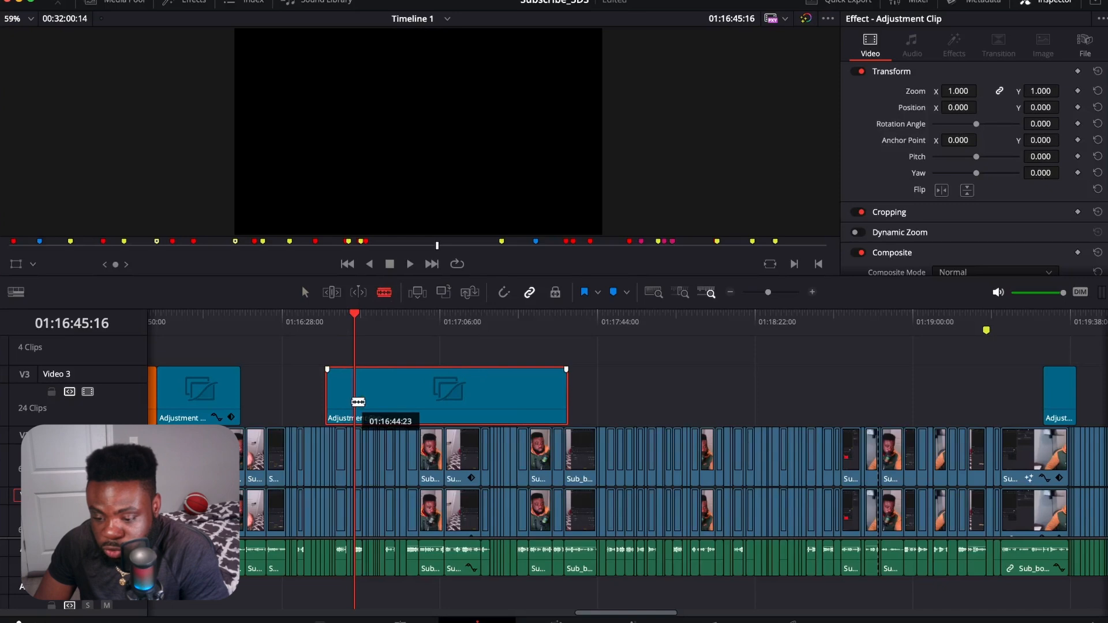
left_click(354, 402)
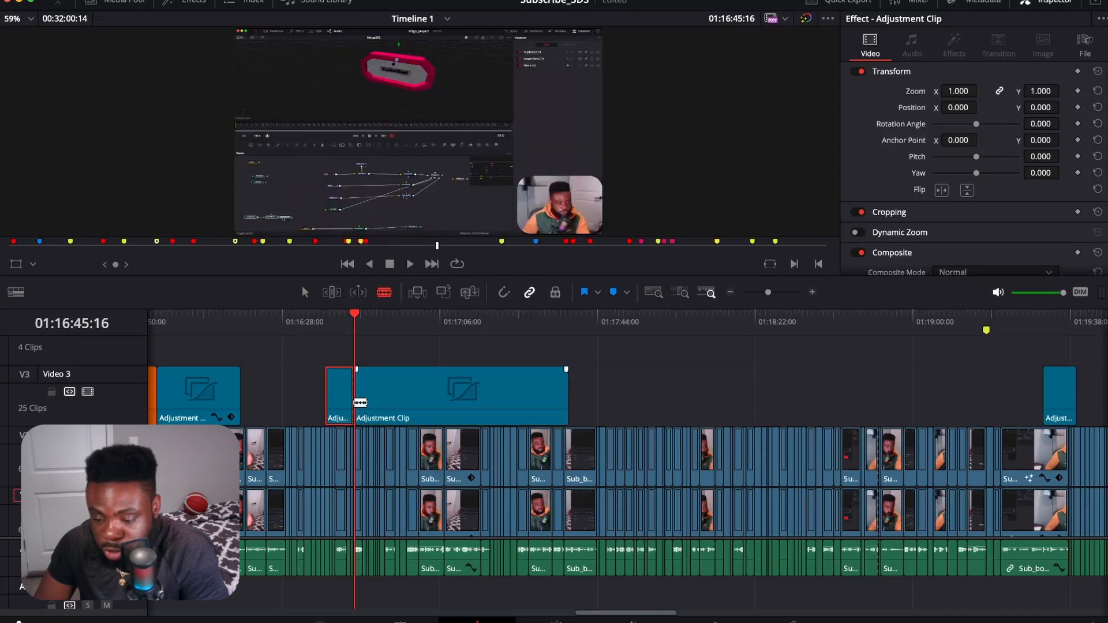
left_click(413, 402)
left_click(470, 403)
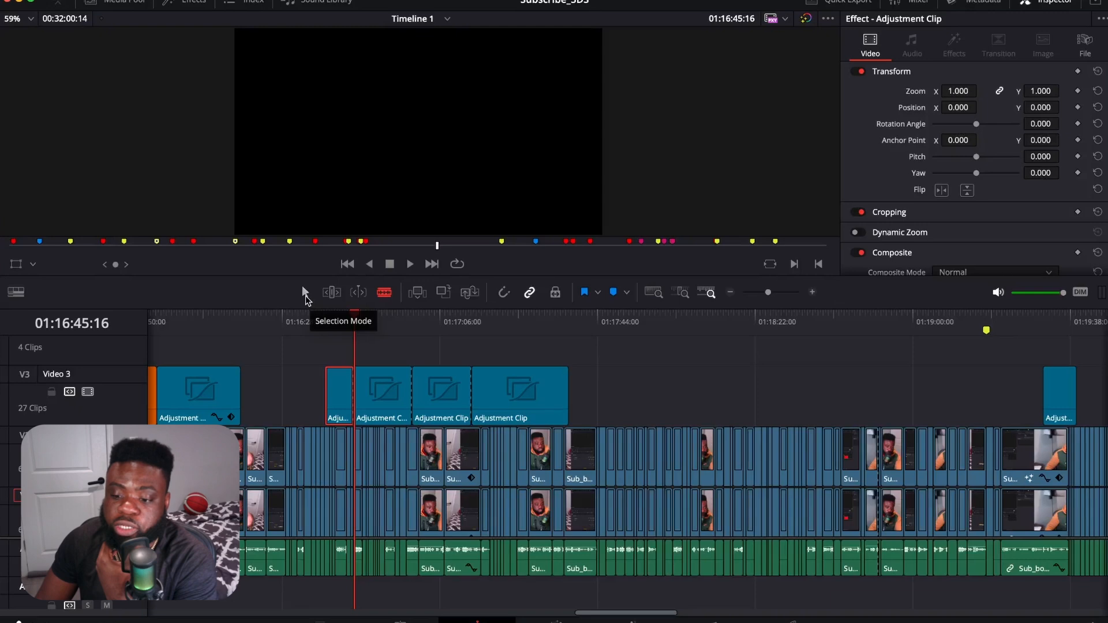
Step: Return to Selection Mode and undo the three cuts made in the long adjustment clip on Video 3
left_click(307, 294)
left_click_drag(356, 318, 388, 340)
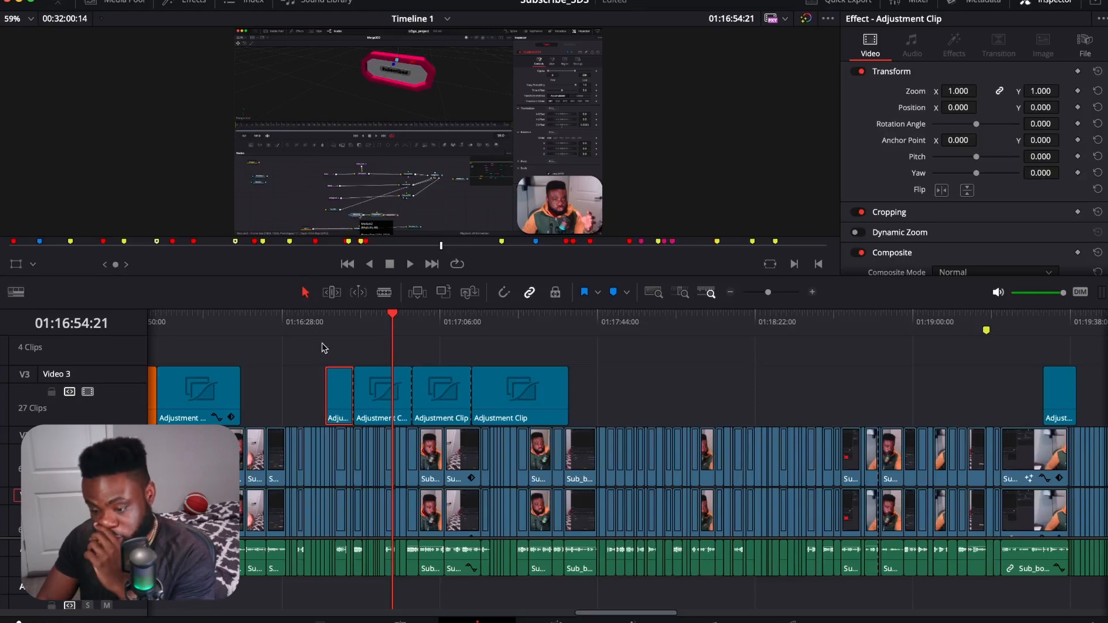
key("super+z")
key("super+z")
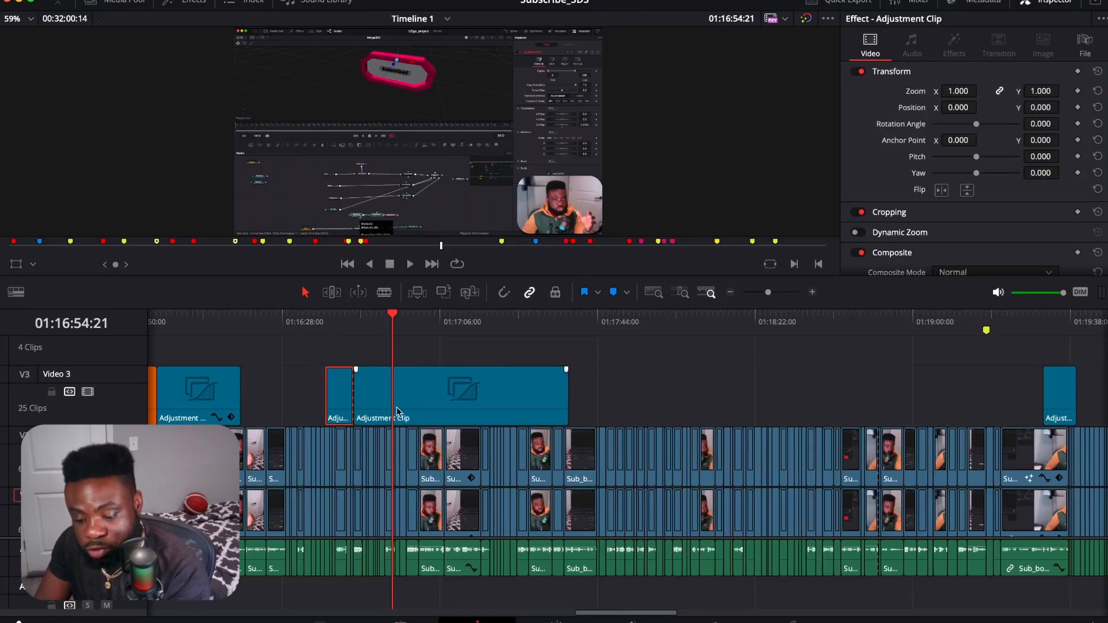
key("super+z")
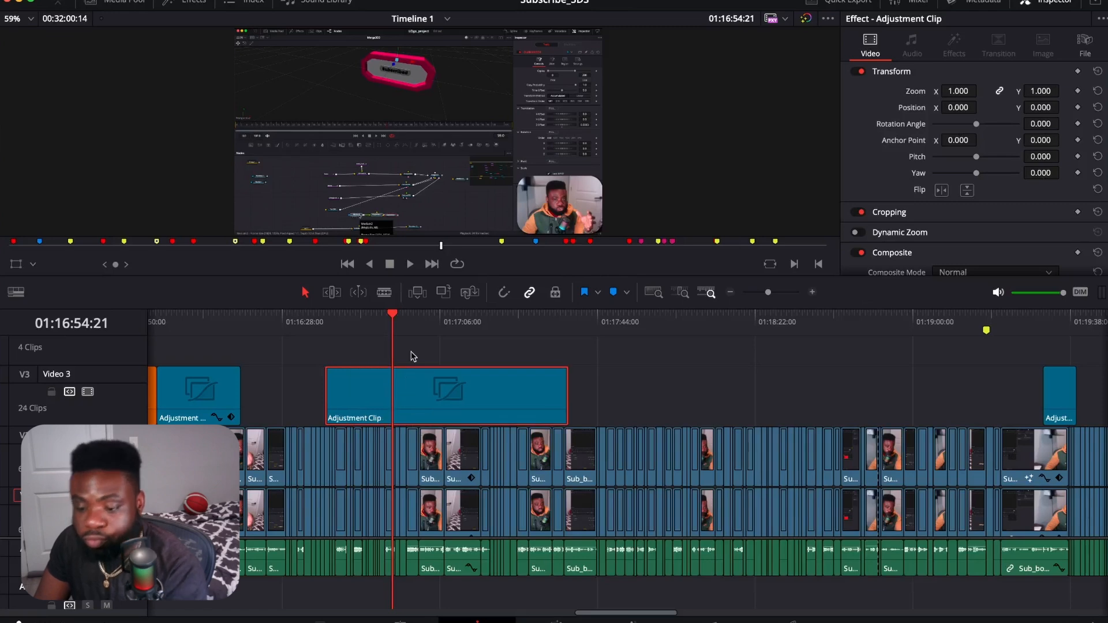
Step: Split the long adjustment clip on Video 3 at 01:16:47:13 and again at 01:16:57:02
left_click(389, 317)
left_click_drag(390, 318, 365, 351)
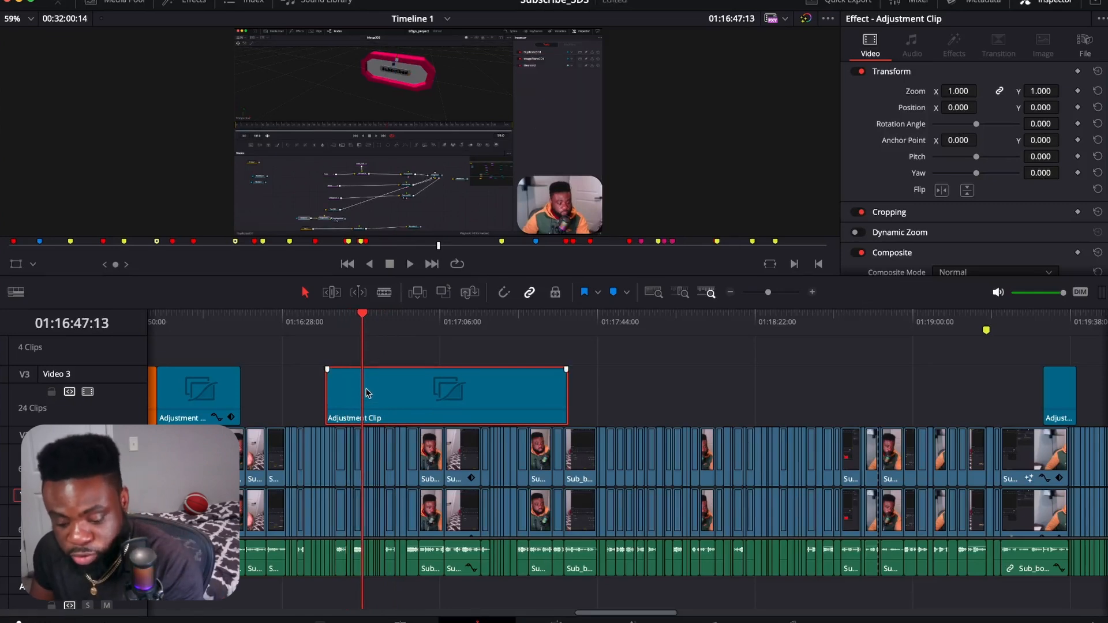
key("super+b")
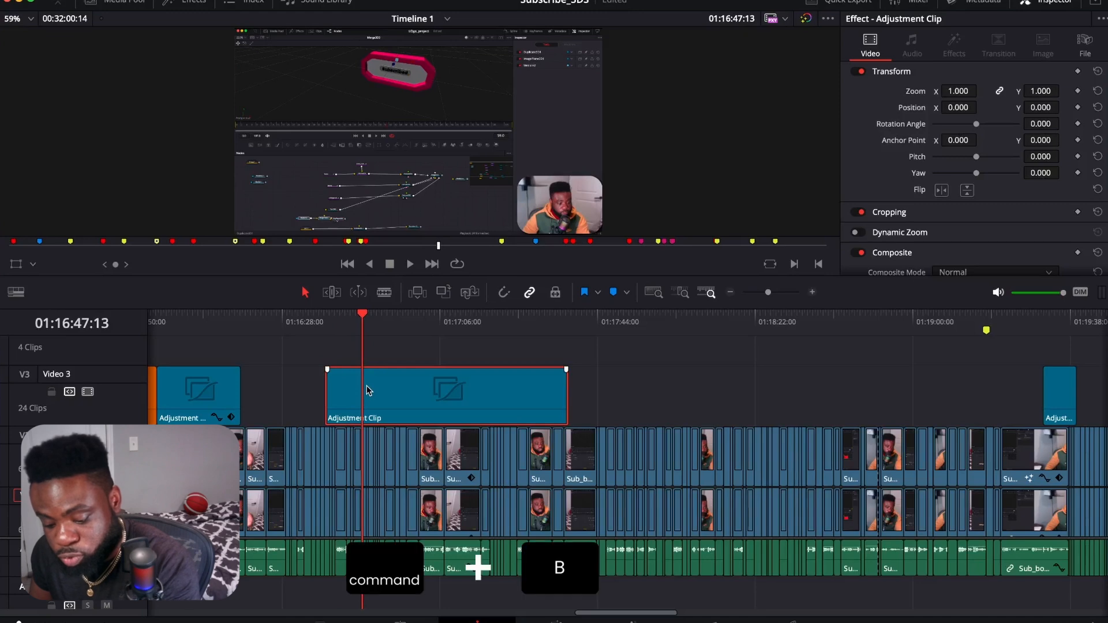
key("super+b")
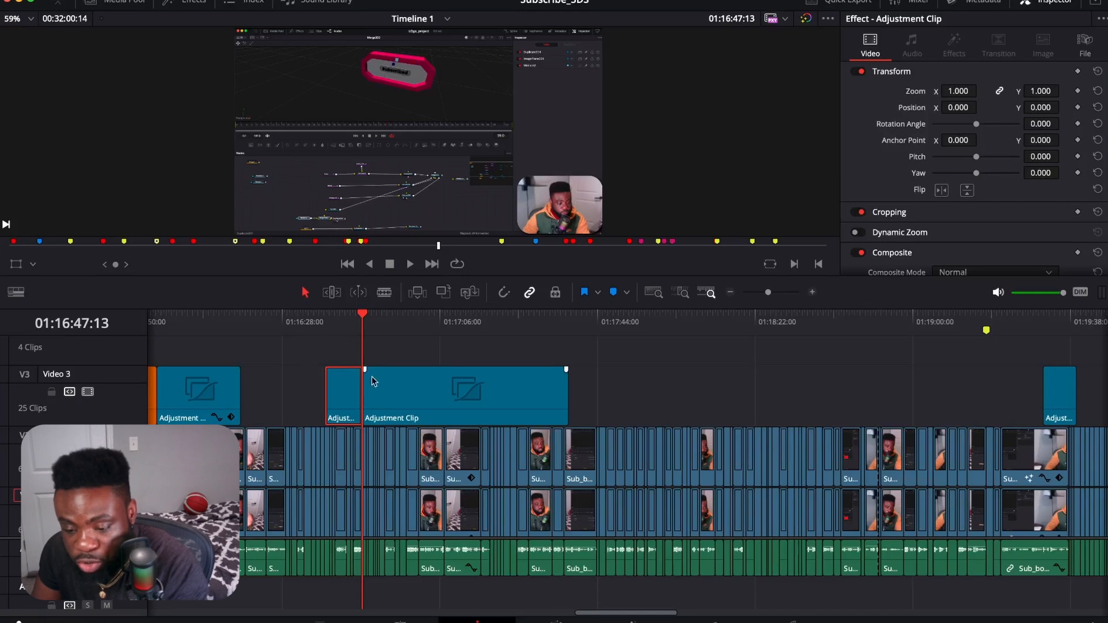
left_click(425, 386)
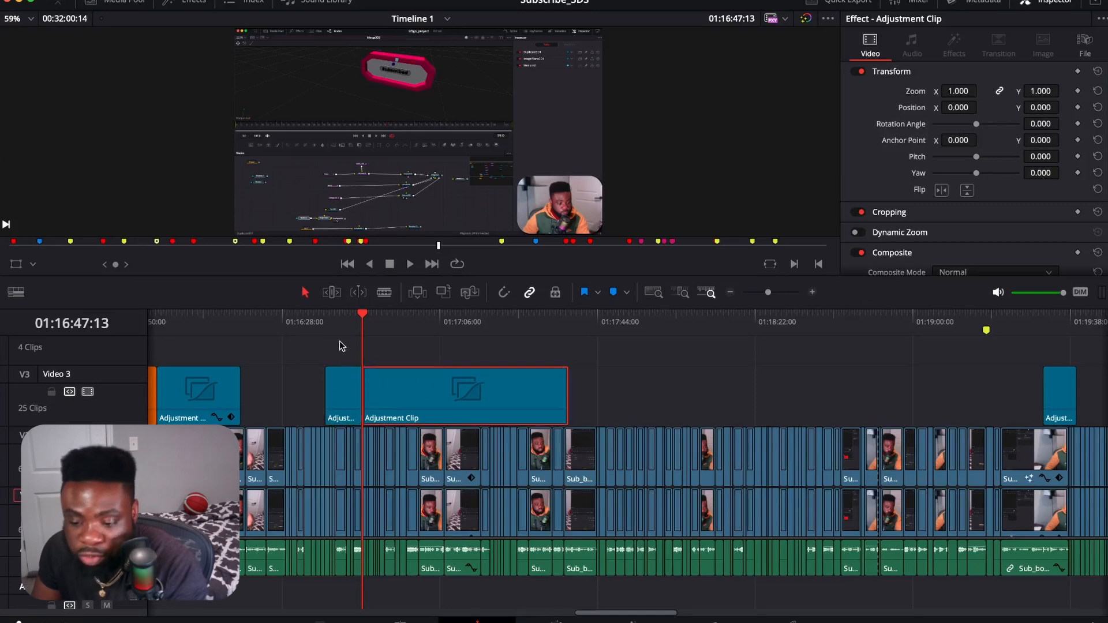
left_click(371, 321)
left_click(402, 320)
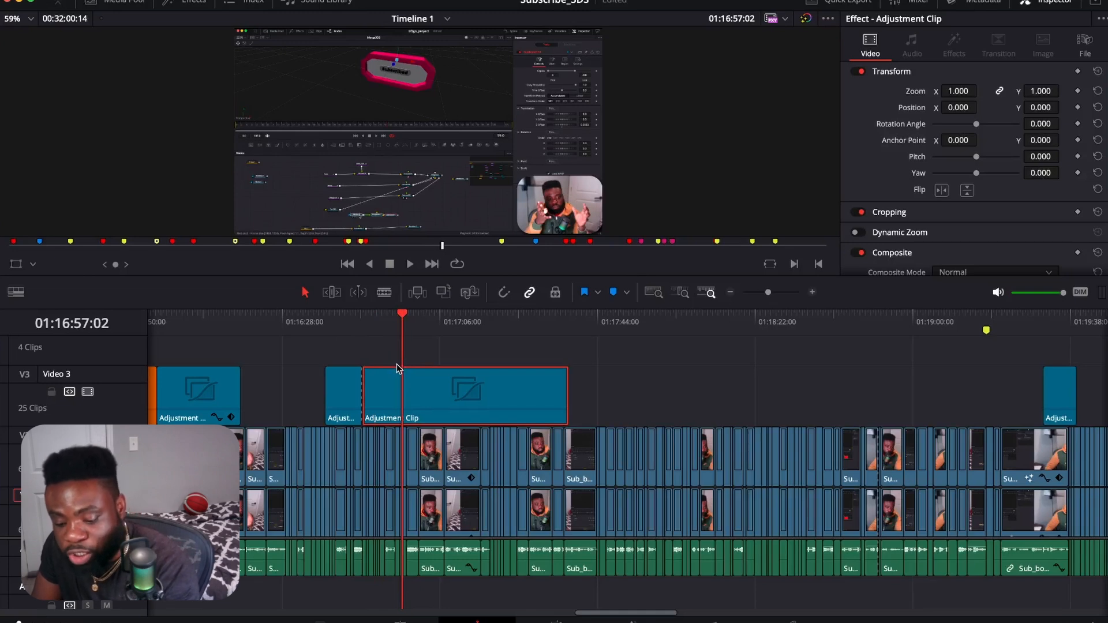
key("ctrl+b")
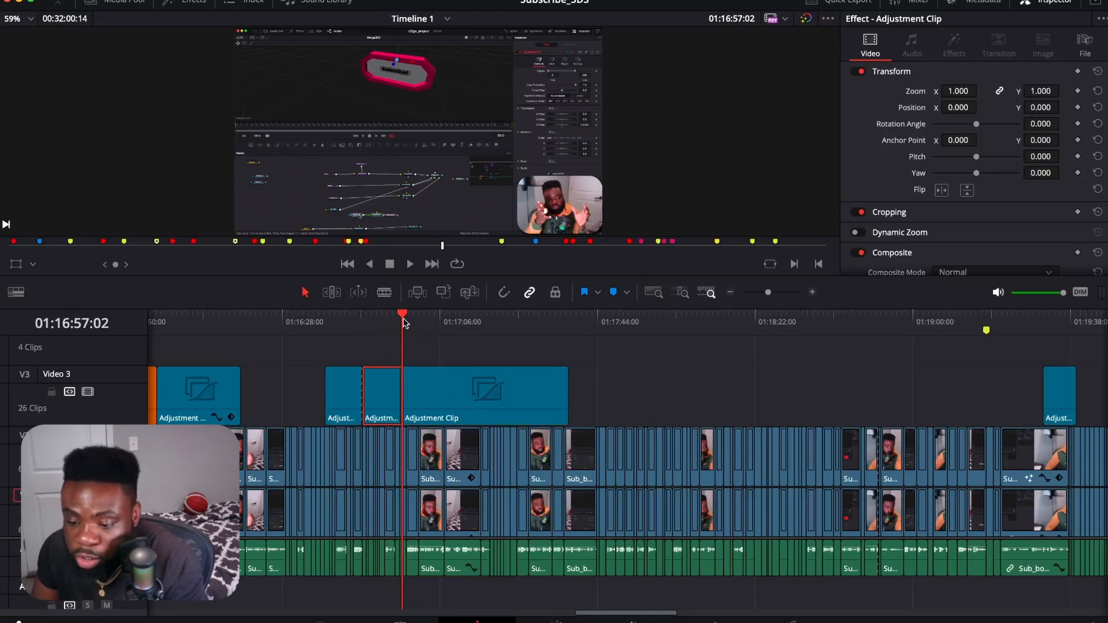
Step: Place the playhead at 01:17:05:08 and view the timeline in Full Extent Zoom, Detail Zoom and Custom Zoom
left_click(436, 322)
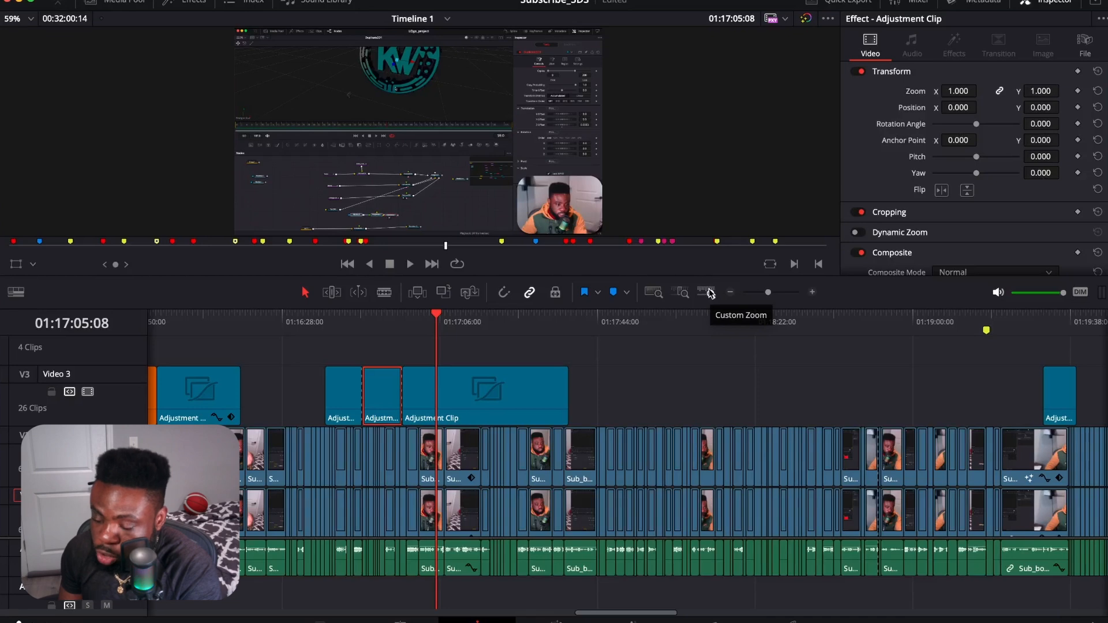
left_click(655, 296)
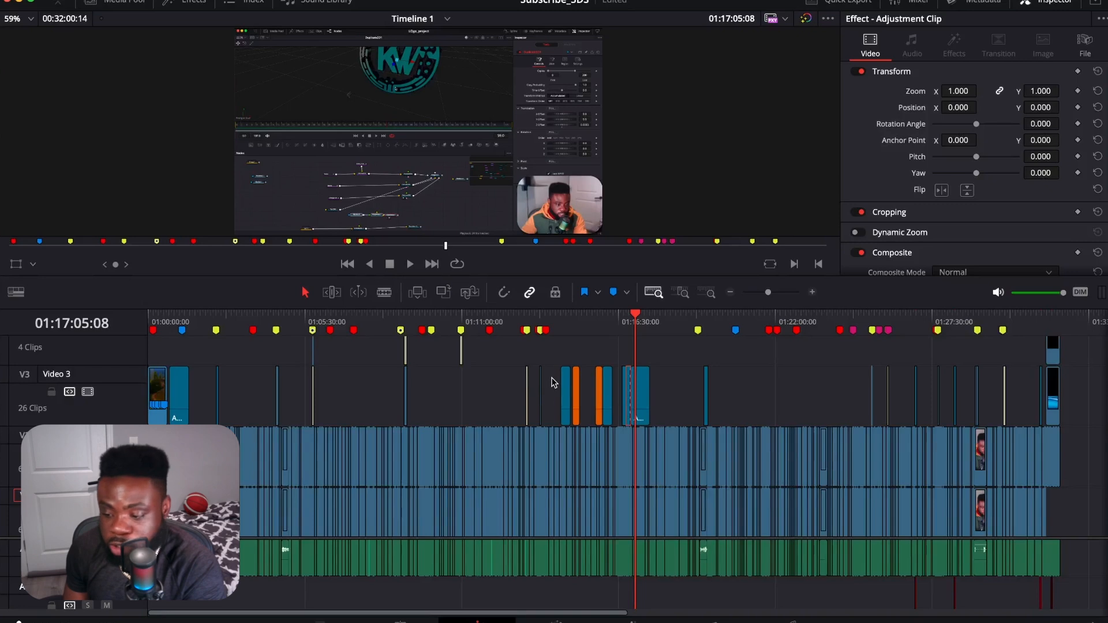
left_click(682, 294)
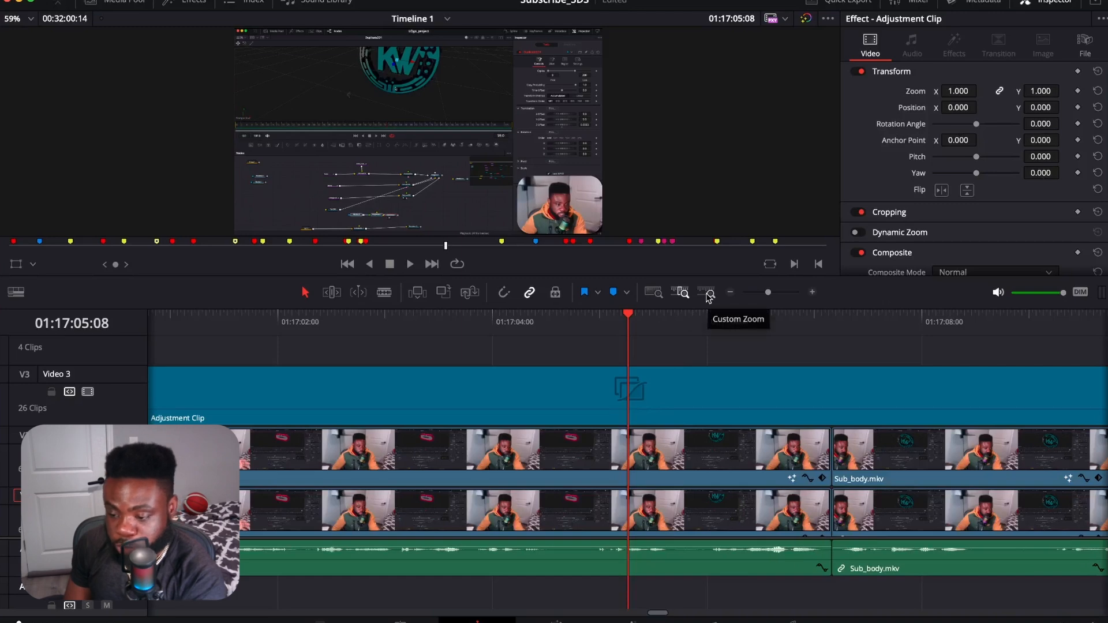
left_click(709, 295)
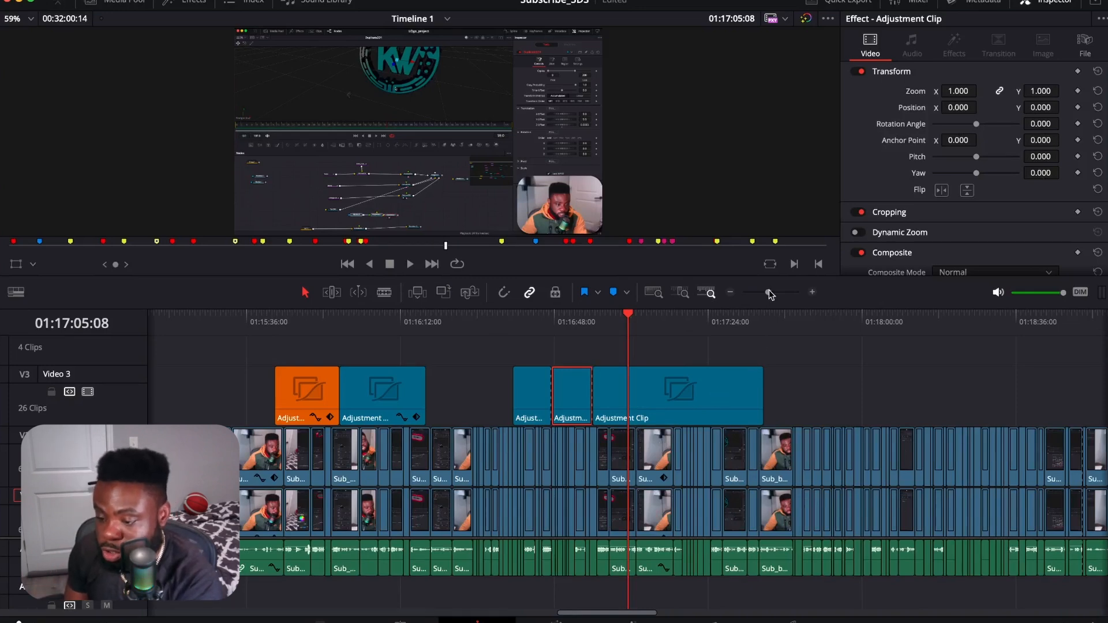
Step: Examine the timeline around the playhead at several magnifications, from a close-up of single clips out to all neighbouring adjustment clips
left_click(812, 294)
left_click(812, 293)
left_click(812, 293)
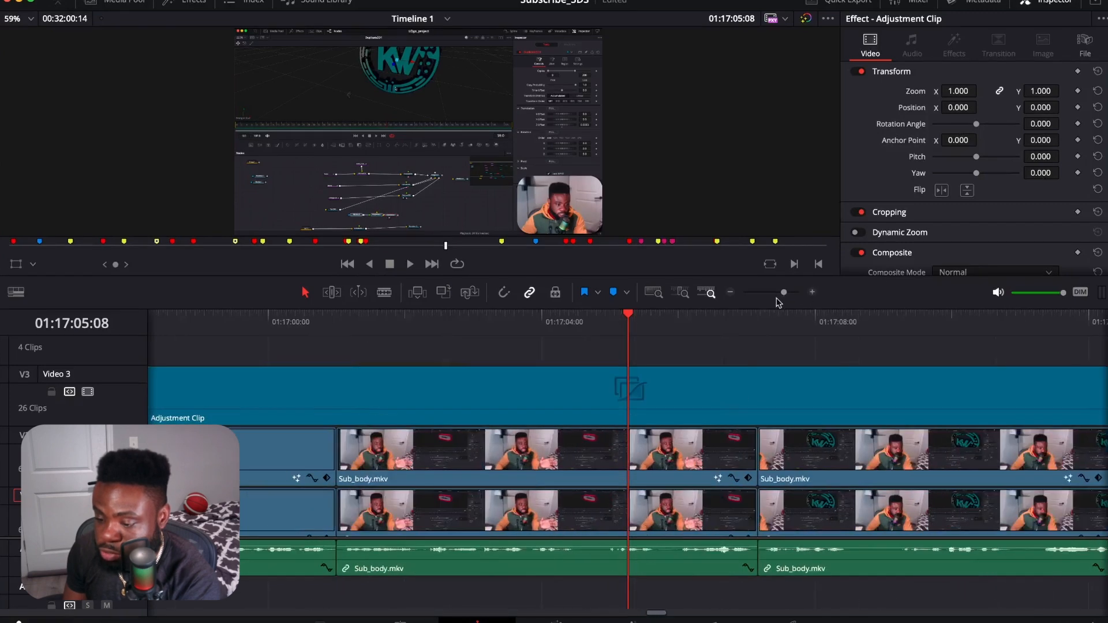
left_click(730, 293)
left_click(730, 293)
left_click(730, 293)
left_click(730, 292)
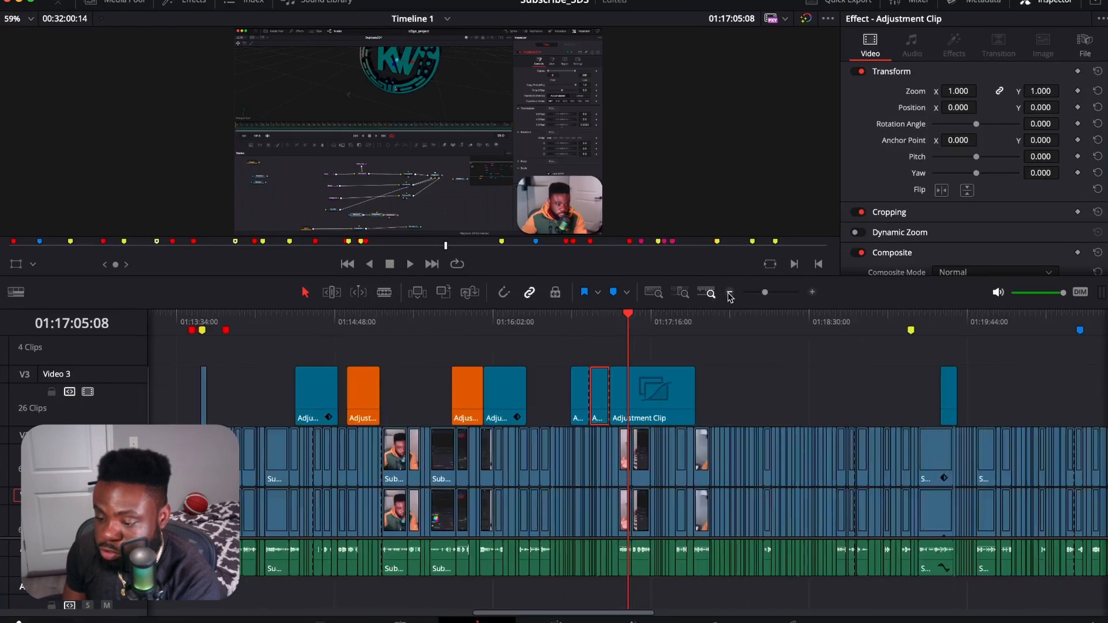
left_click(812, 292)
left_click(812, 292)
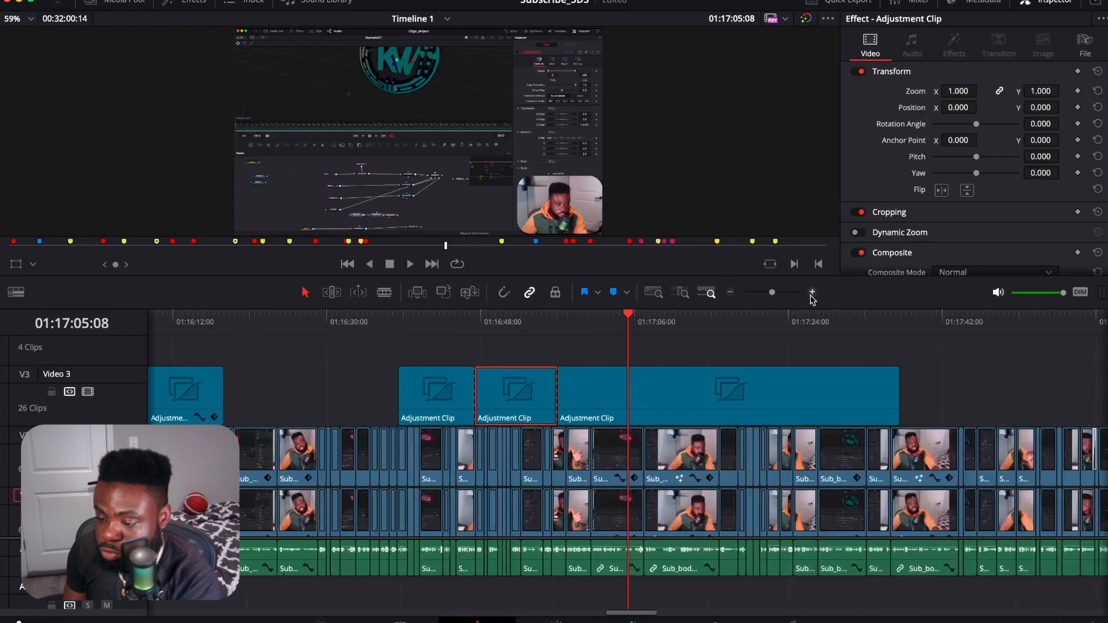
left_click(730, 293)
mouse_move(766, 295)
left_mouse_down()
mouse_move(777, 293)
mouse_move(758, 298)
mouse_move(781, 291)
mouse_move(754, 294)
mouse_move(770, 310)
left_mouse_up()
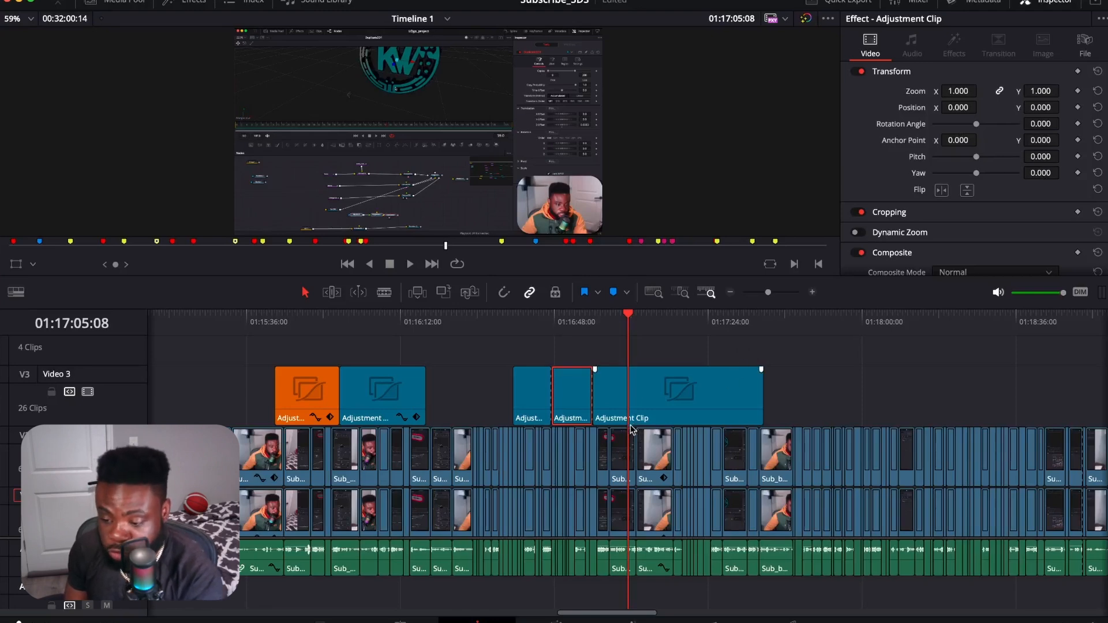
Step: Compare an overview of the whole timeline with close views of the adjustment clips around 01:17:05:08
scroll(632, 425, "down", 8)
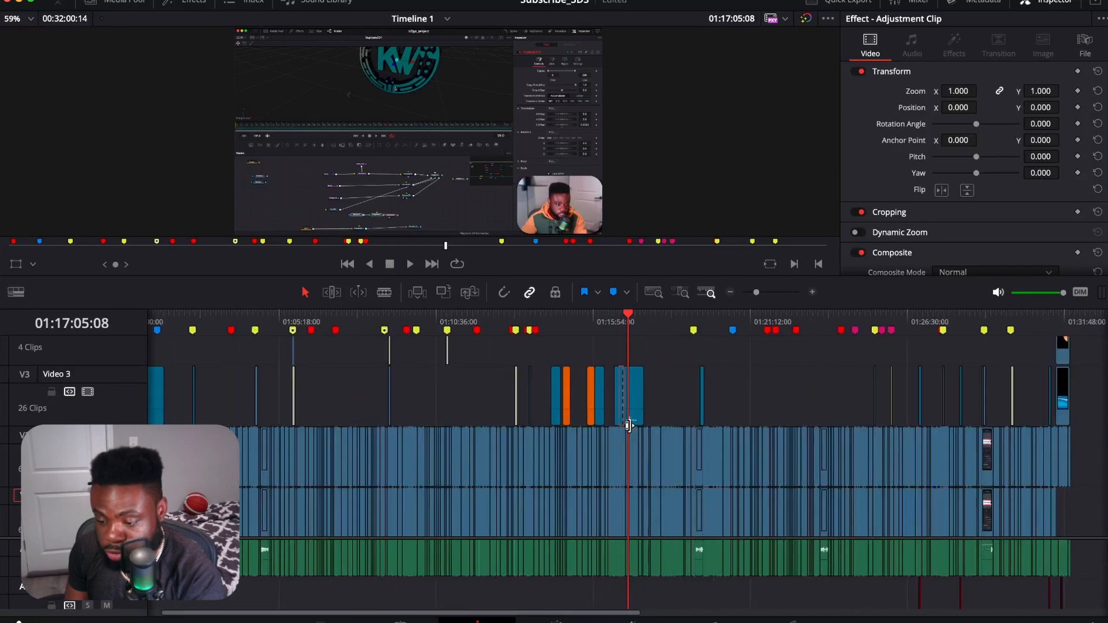
scroll(629, 426, "up", 8)
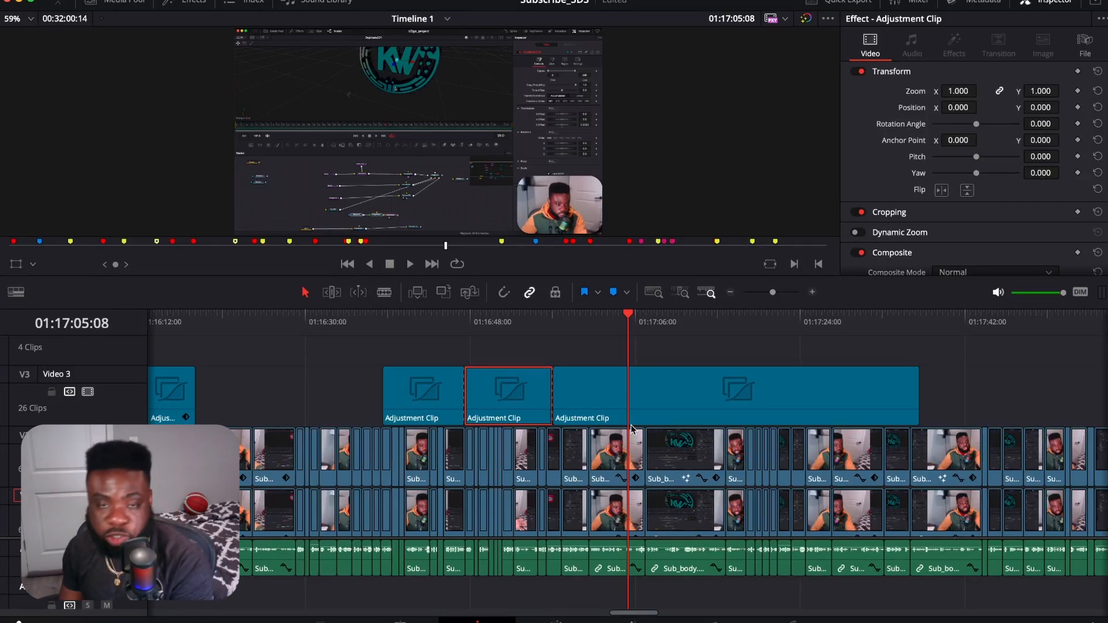
scroll(631, 427, "down", 3)
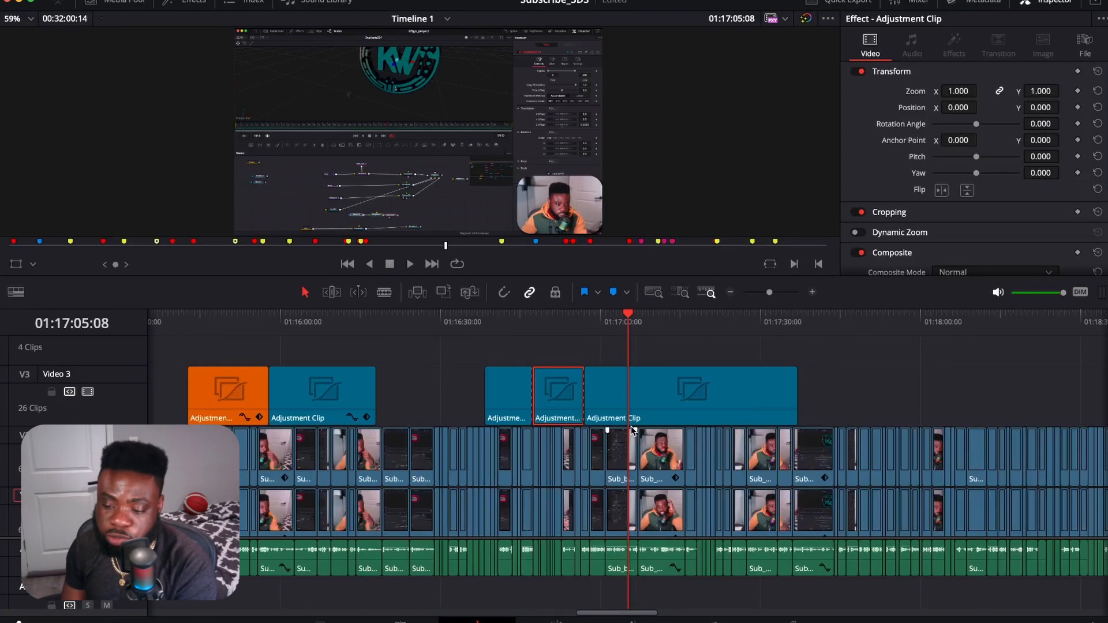
scroll(631, 430, "up", 5)
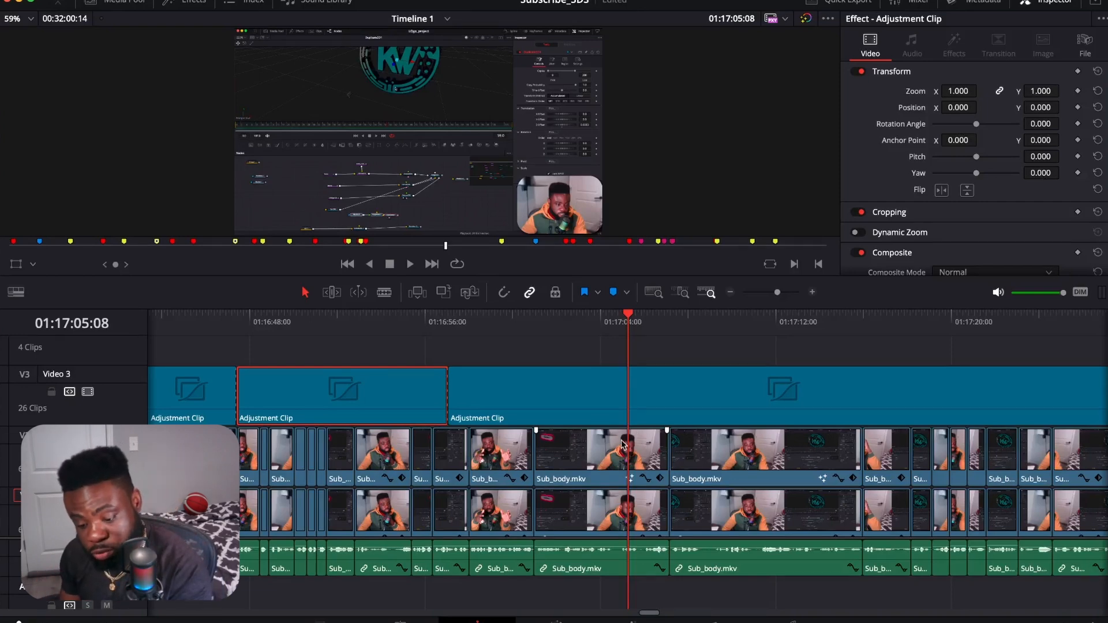
scroll(622, 445, "down", 4)
scroll(622, 444, "down", 3)
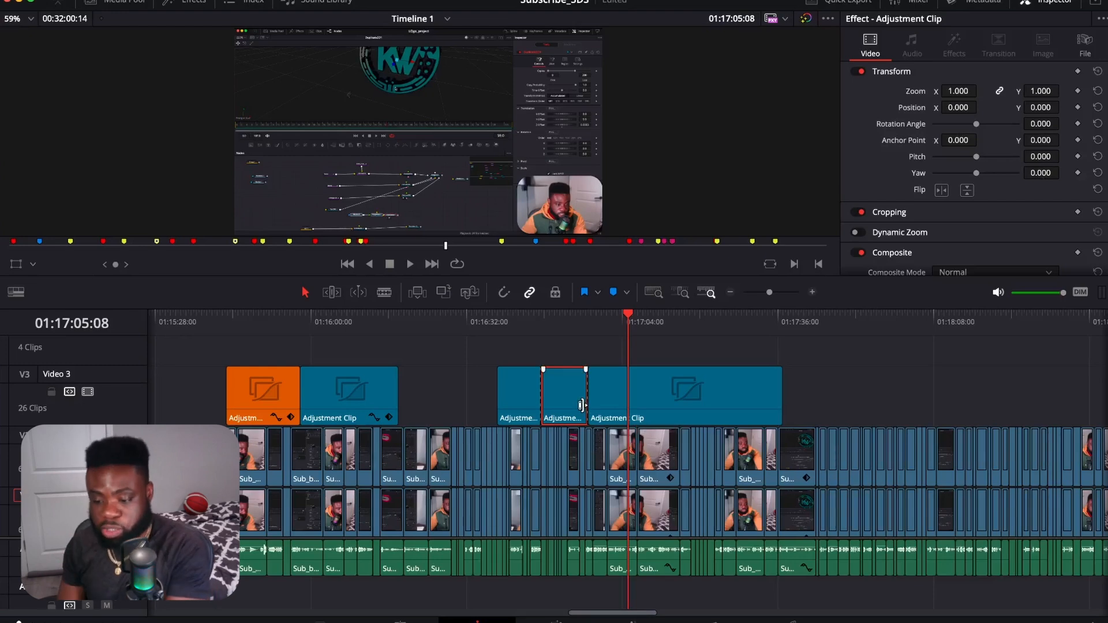
Step: Undo the two cuts on Video 3, then place the playhead at 01:16:58:21 and select the rejoined adjustment clip
key("ctrl+z")
key("ctrl+z")
left_click_drag(628, 323, 596, 329)
left_click(626, 389)
Step: Open the effects library and add a second adjustment clip on Video 4, starting flush with the long one on Video 3
scroll(618, 408, "up", 2)
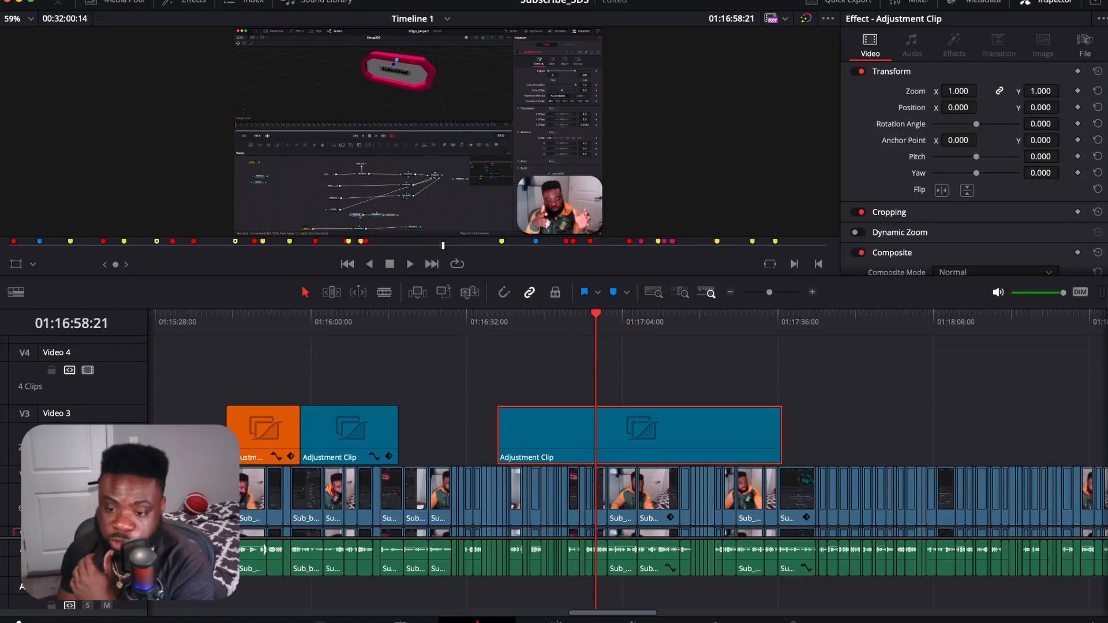
left_click(185, 2)
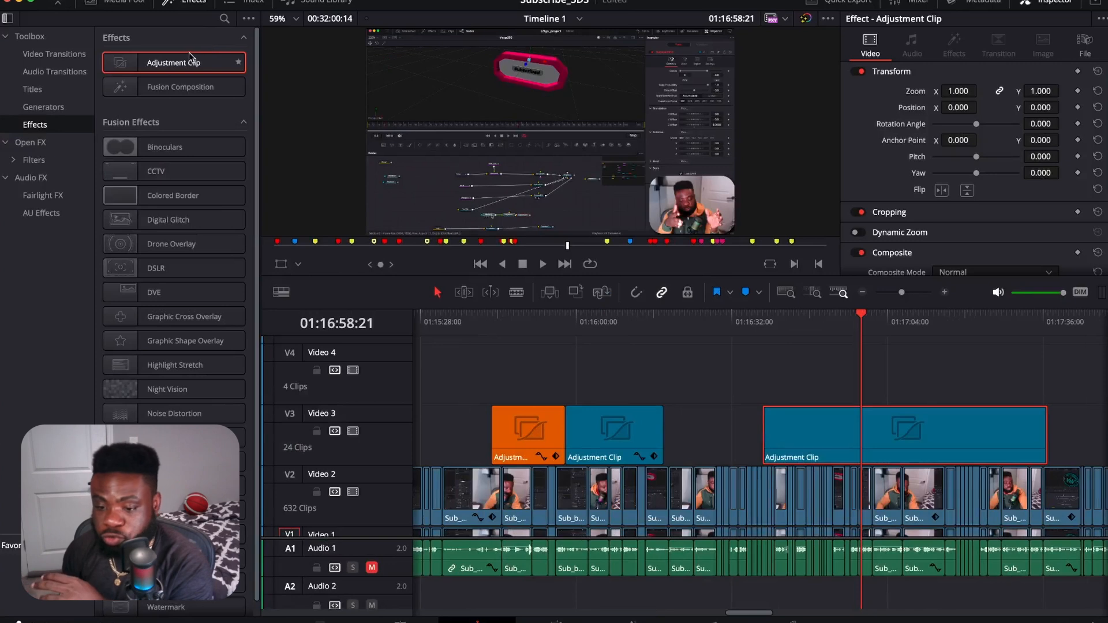
left_click_drag(185, 63, 767, 378)
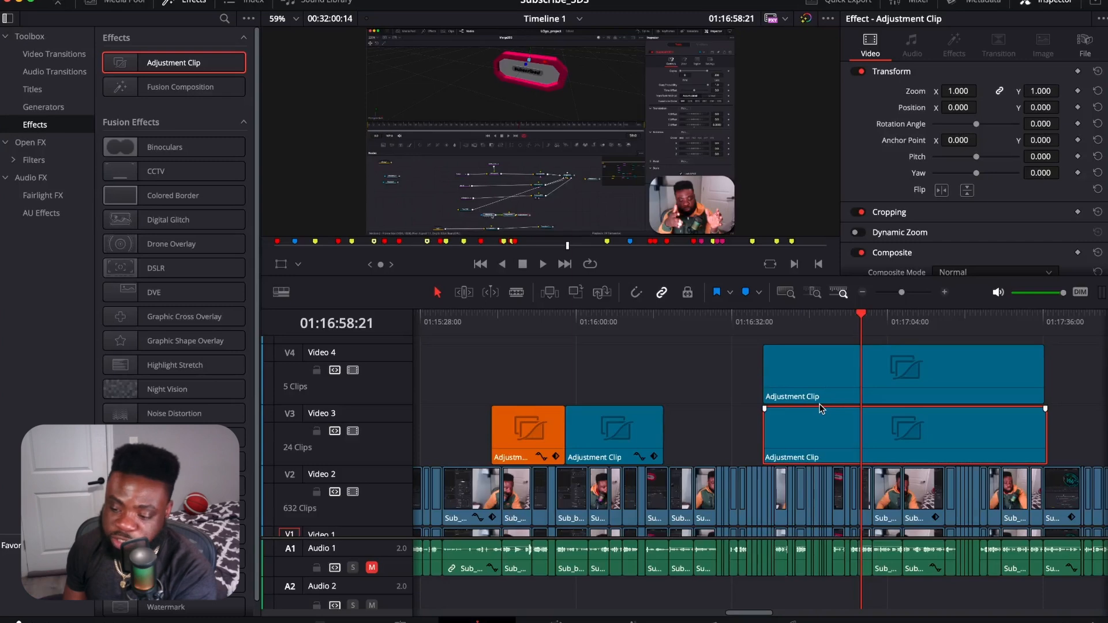
Step: Cut the Video 3 adjustment clip at 01:16:58:21 and 01:17:07:25, and delete the piece between the cuts
key("super+b")
left_click(877, 437)
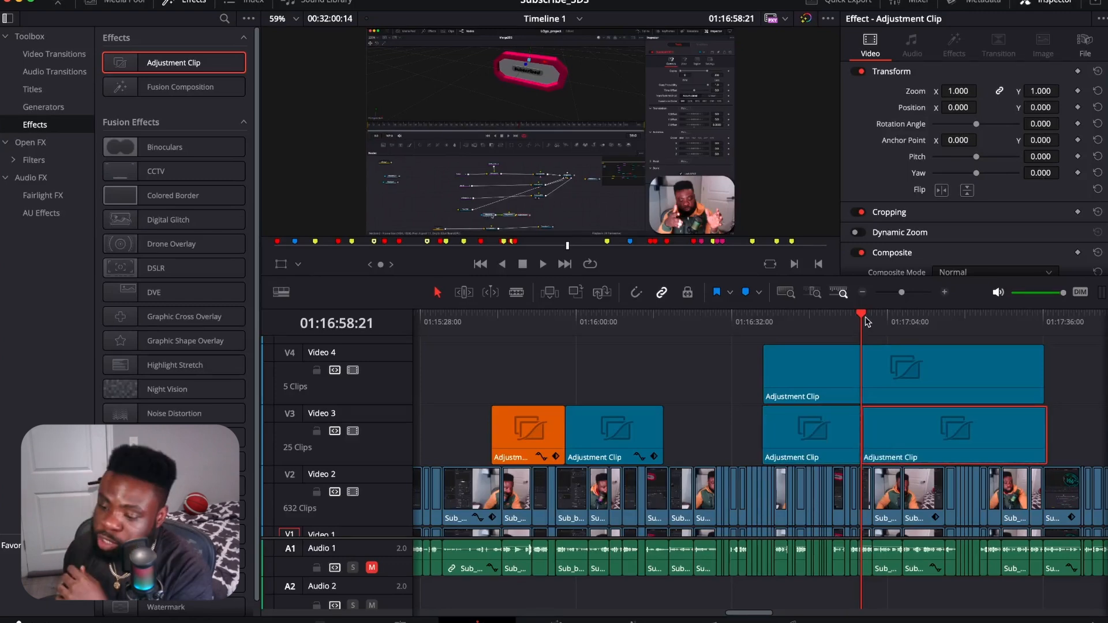
left_click_drag(869, 321, 907, 329)
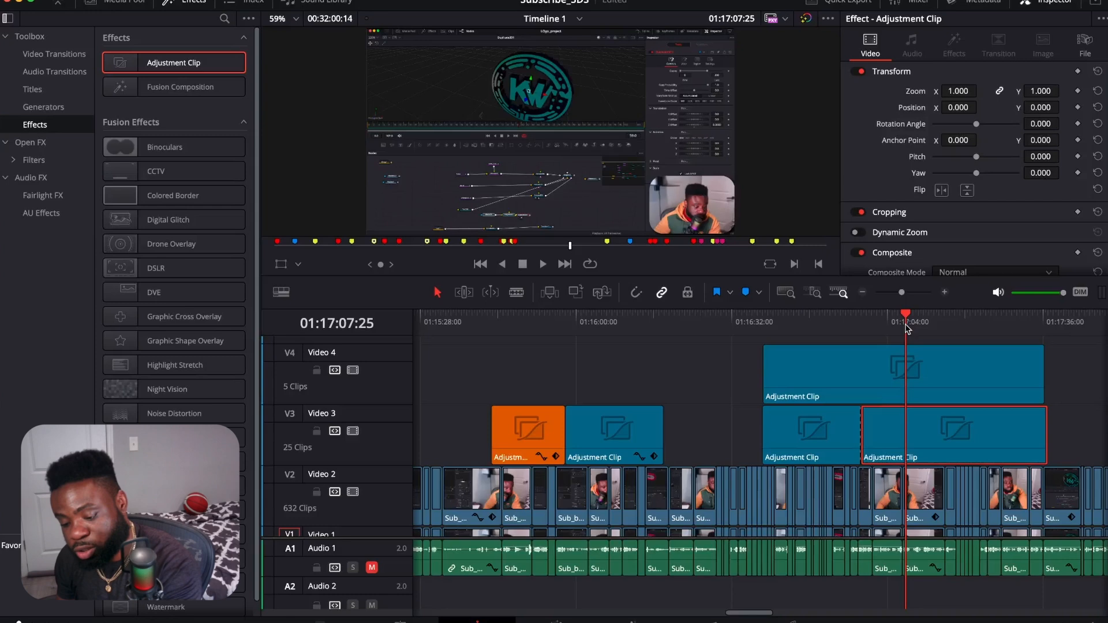
key("super+backslash")
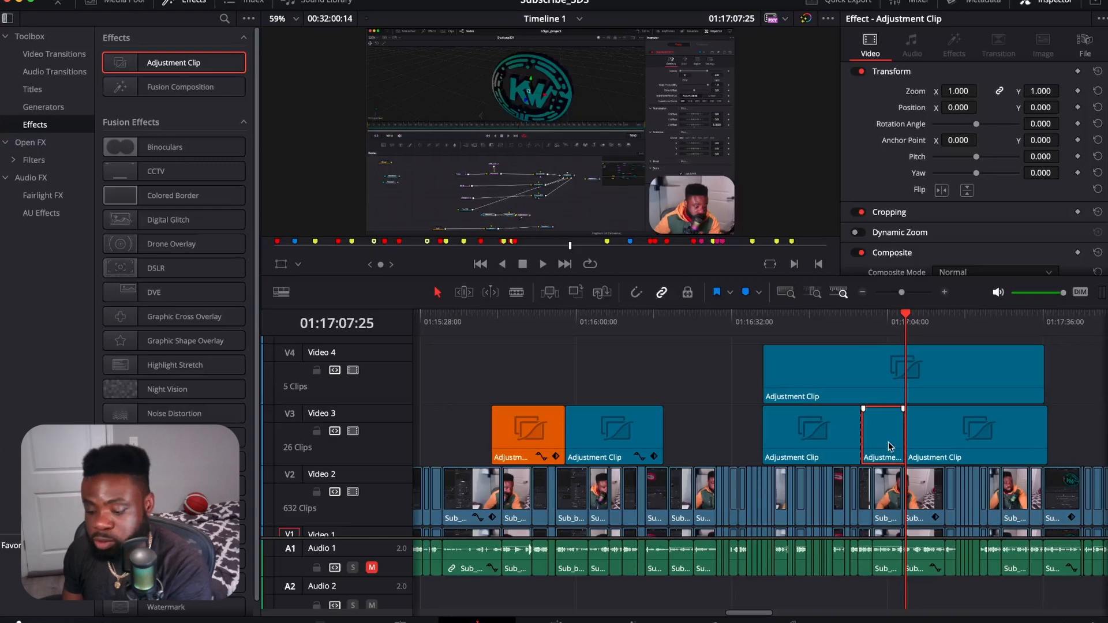
key("BackSpace")
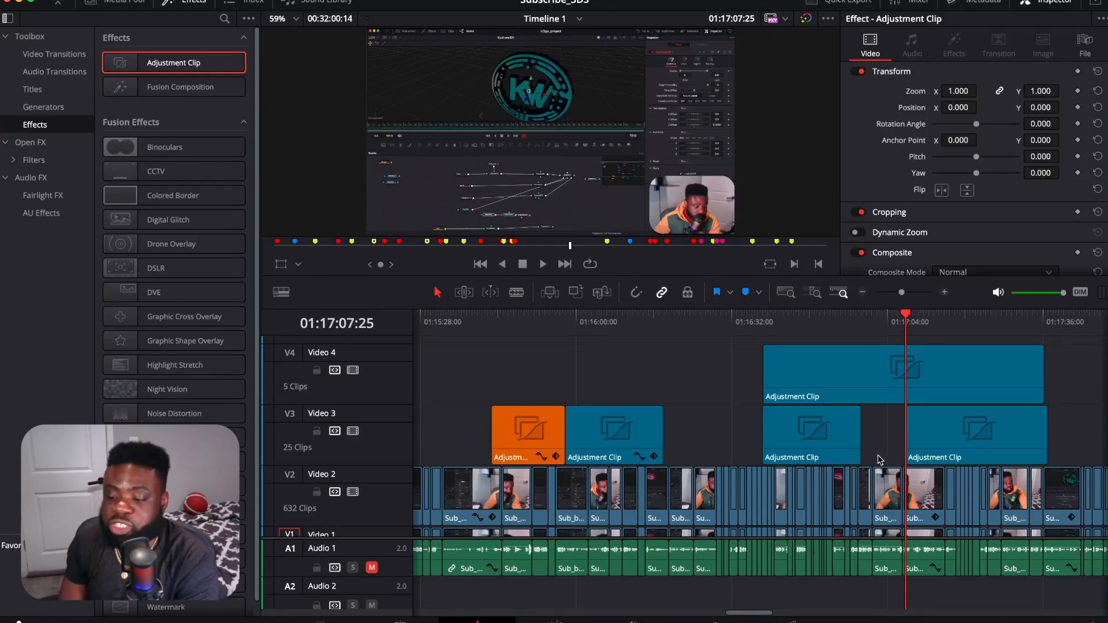
Step: Move the remaining end piece on Video 3 earlier so it closes the gap after the first piece
left_click(958, 434)
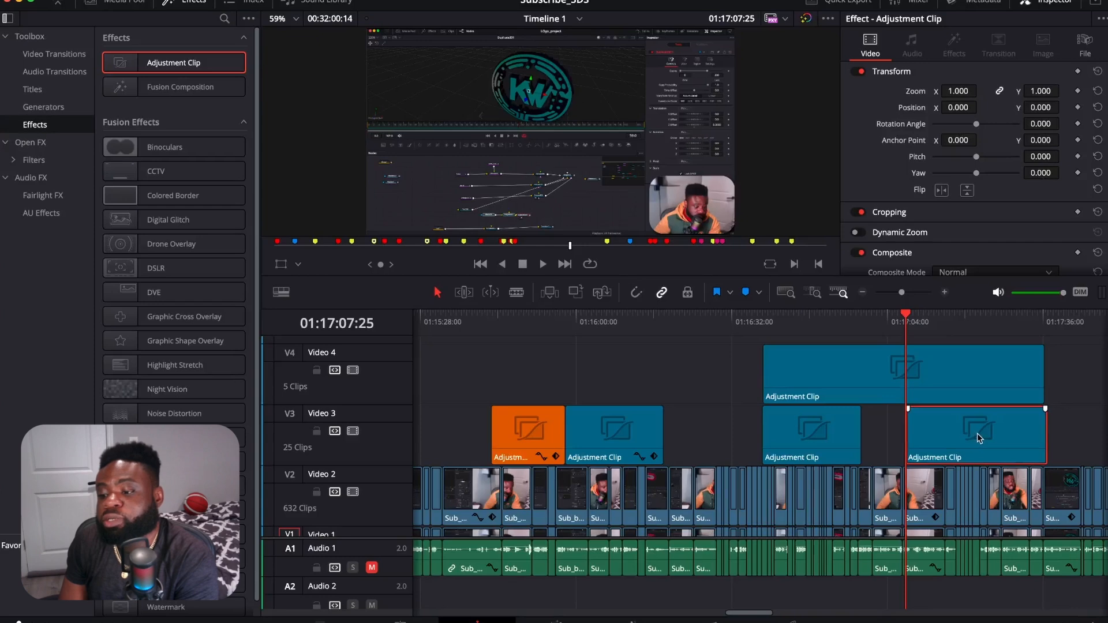
left_click_drag(977, 433, 930, 433)
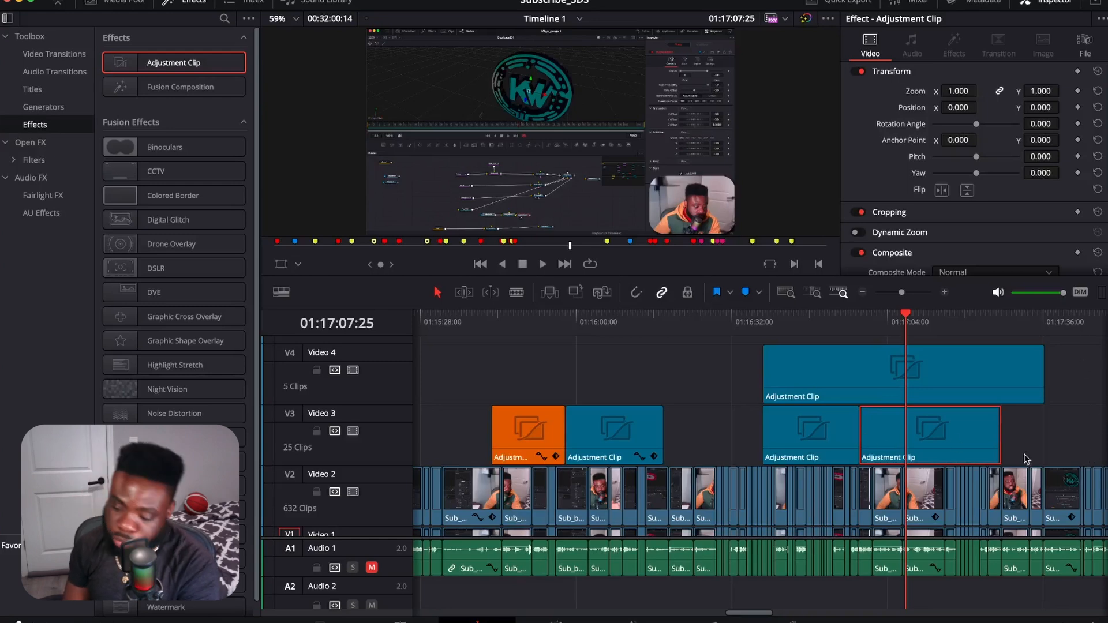
scroll(889, 398, "down", 2)
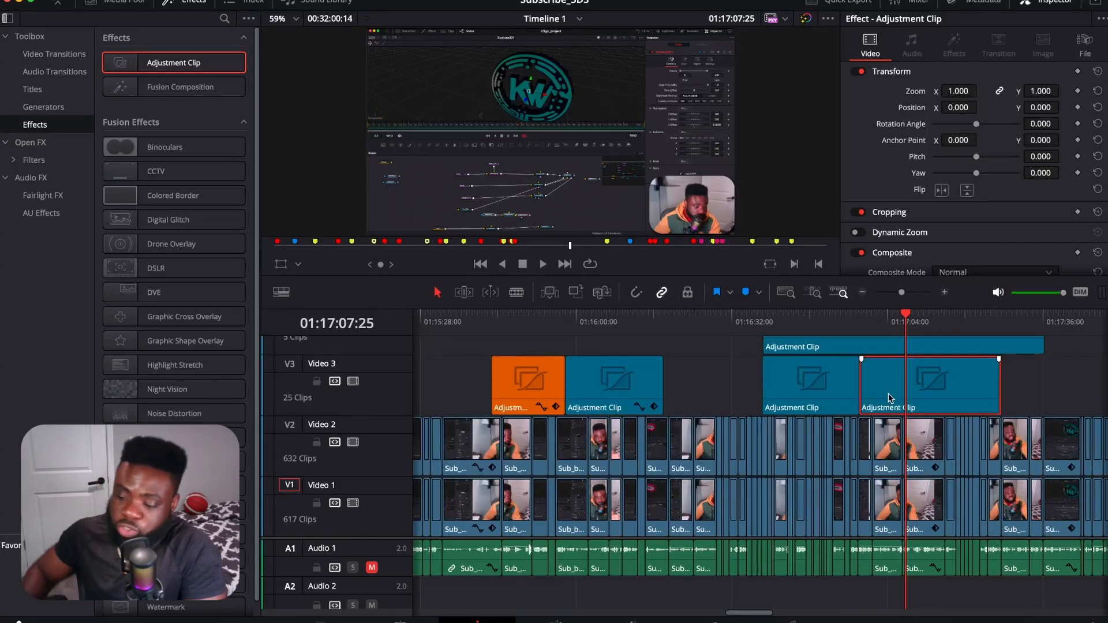
scroll(888, 393, "up", 3)
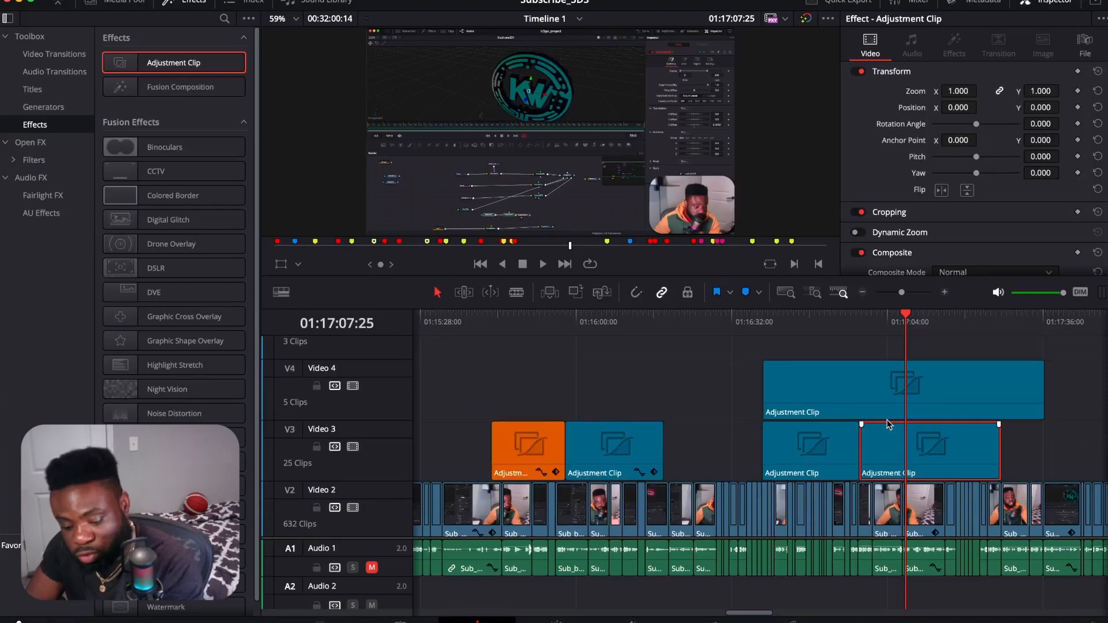
Step: Undo the move, the deletion and both cuts so the Video 3 adjustment clip is whole again
key("super+z")
key("super+z")
key("super+z")
key("super+z")
key("super+z")
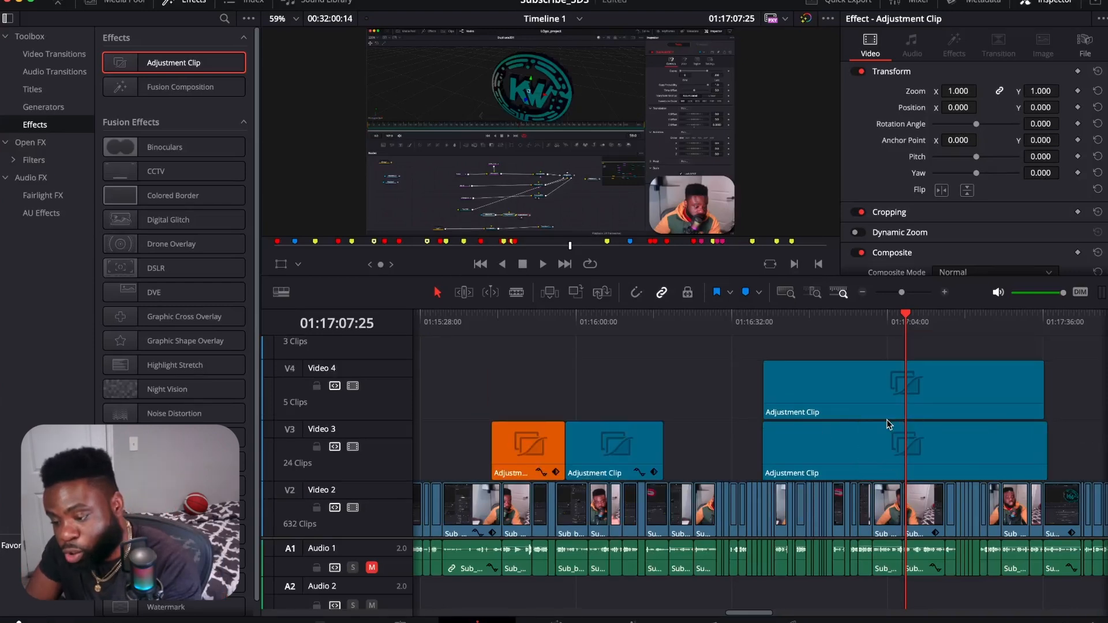
Step: Split the long adjustment clip on Video 3 at 01:16:59:19
left_click(889, 322)
left_click(886, 322)
left_click(904, 454)
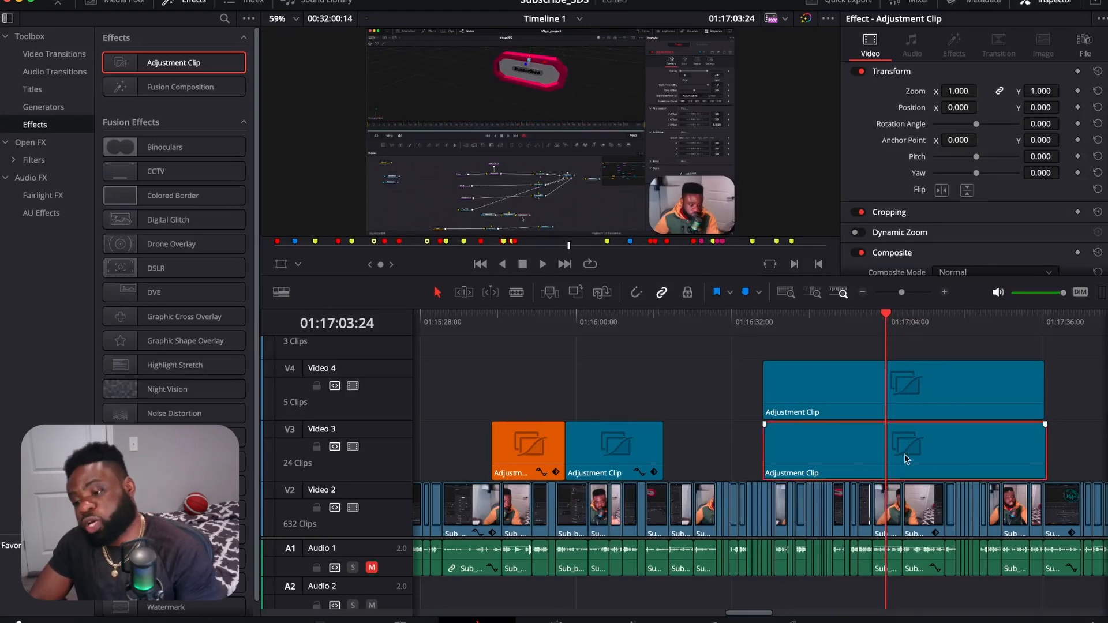
left_click(882, 322)
left_click(869, 323)
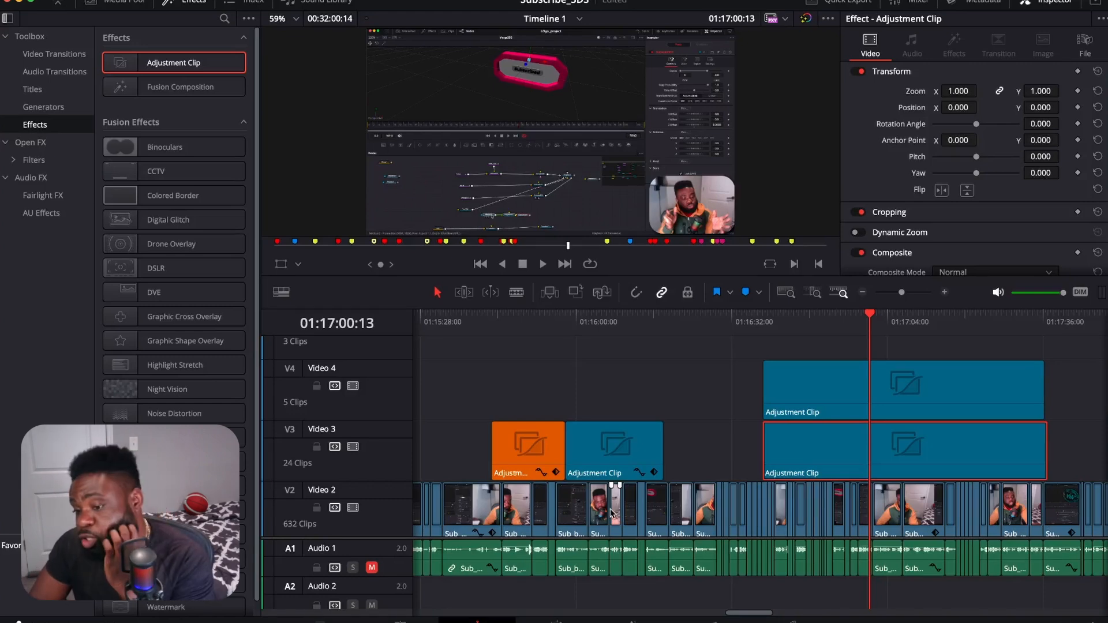
left_click(871, 319)
left_click_drag(871, 319, 866, 319)
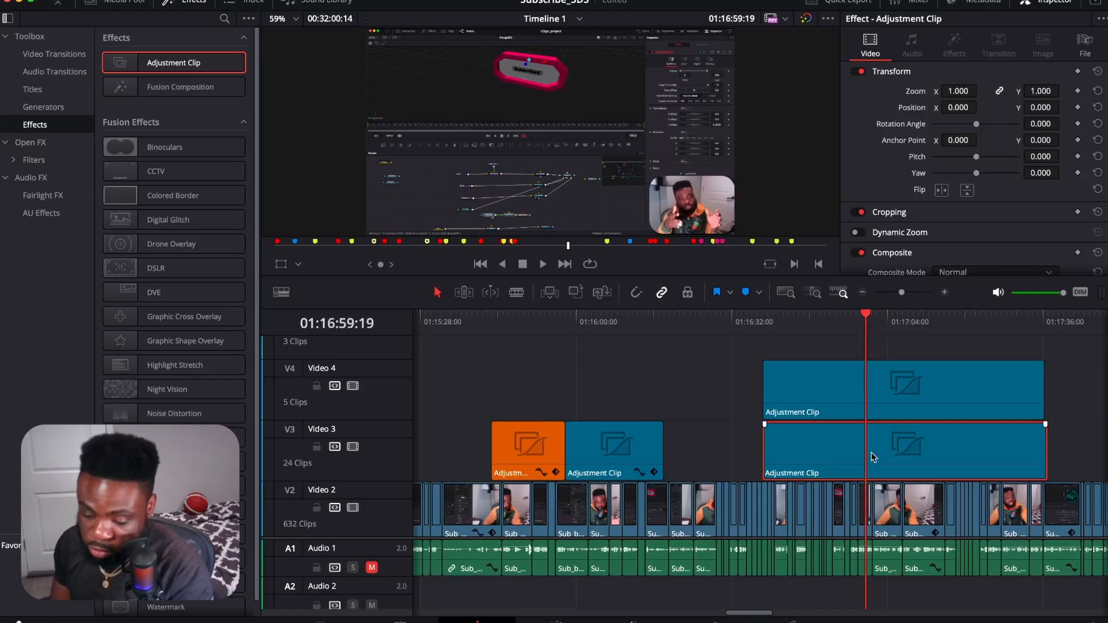
key("super+b")
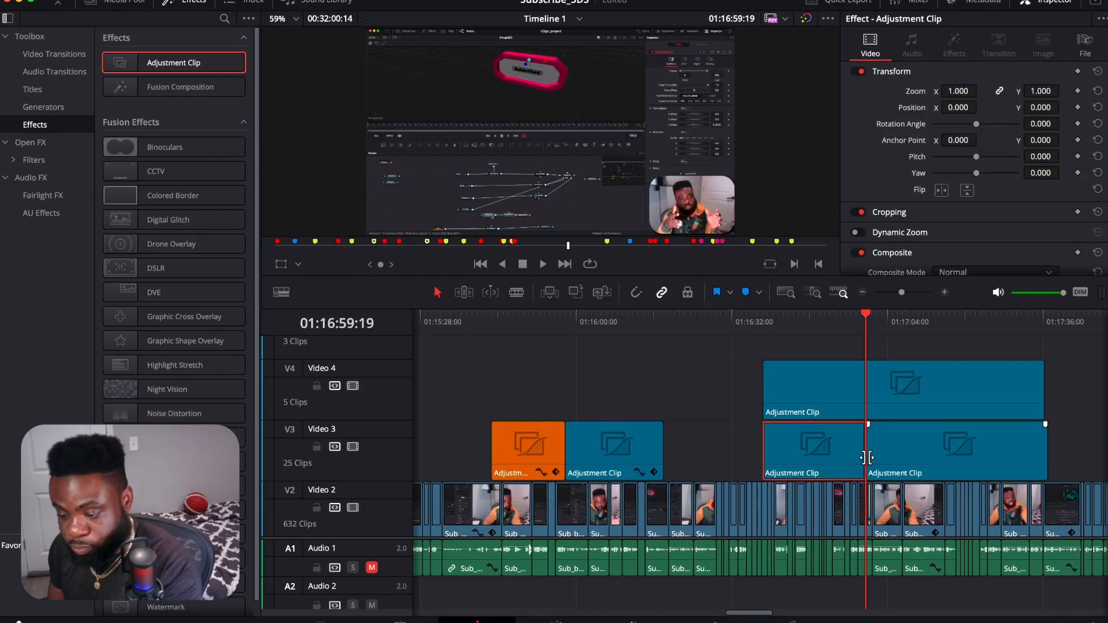
Step: Try ripple-trimming the start of the second Video 3 adjustment piece to 01:17:07:05, and undo the trim
left_click(917, 462)
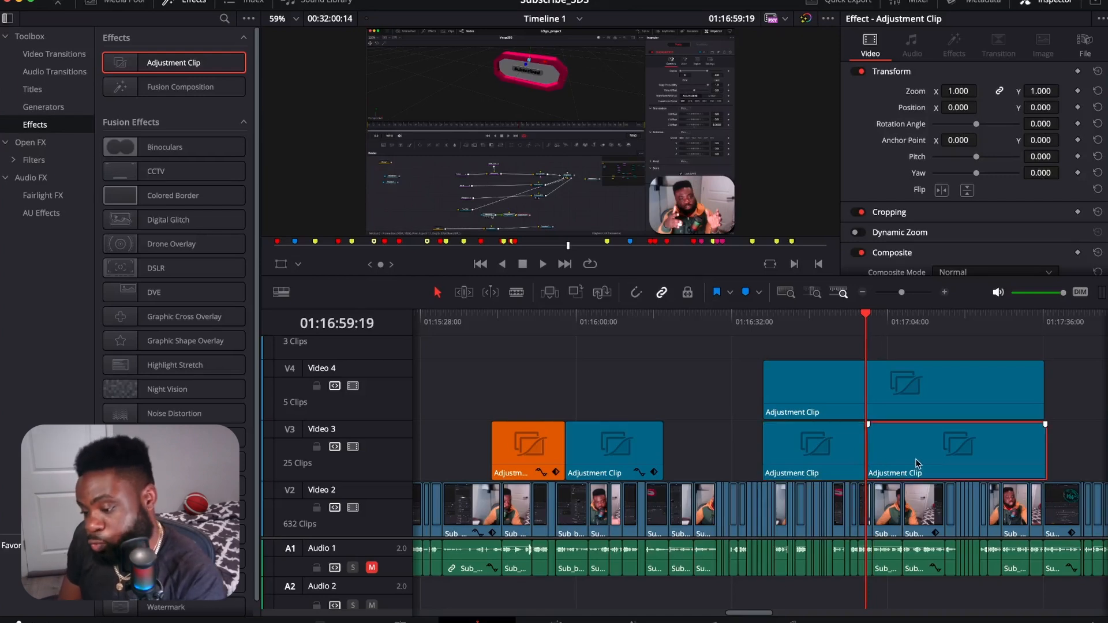
left_click_drag(866, 317, 904, 326)
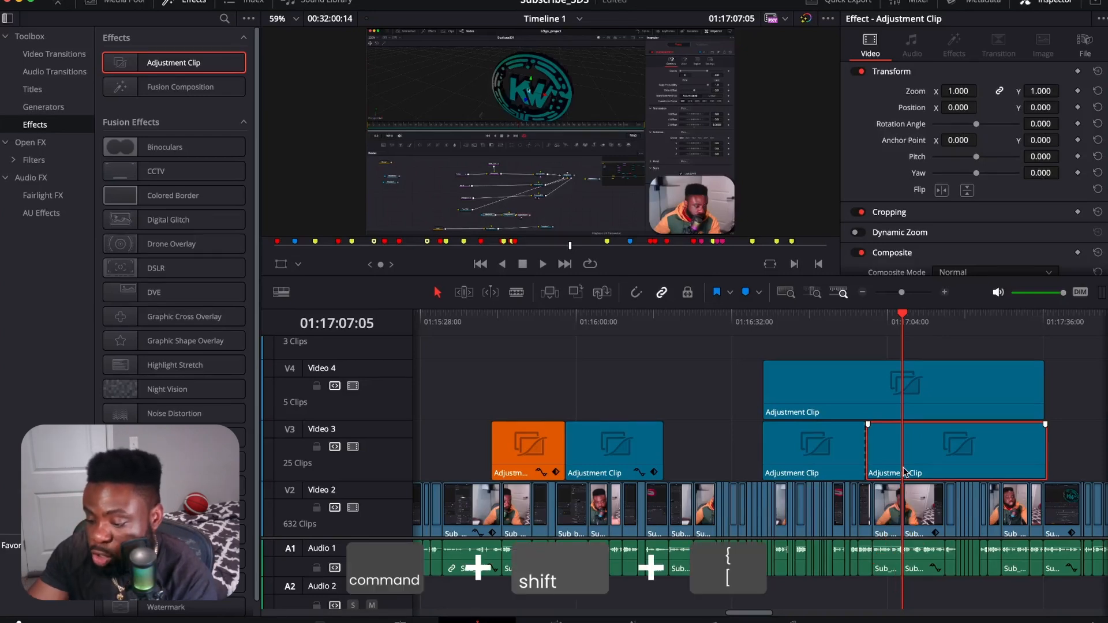
key("super+shift+bracketleft")
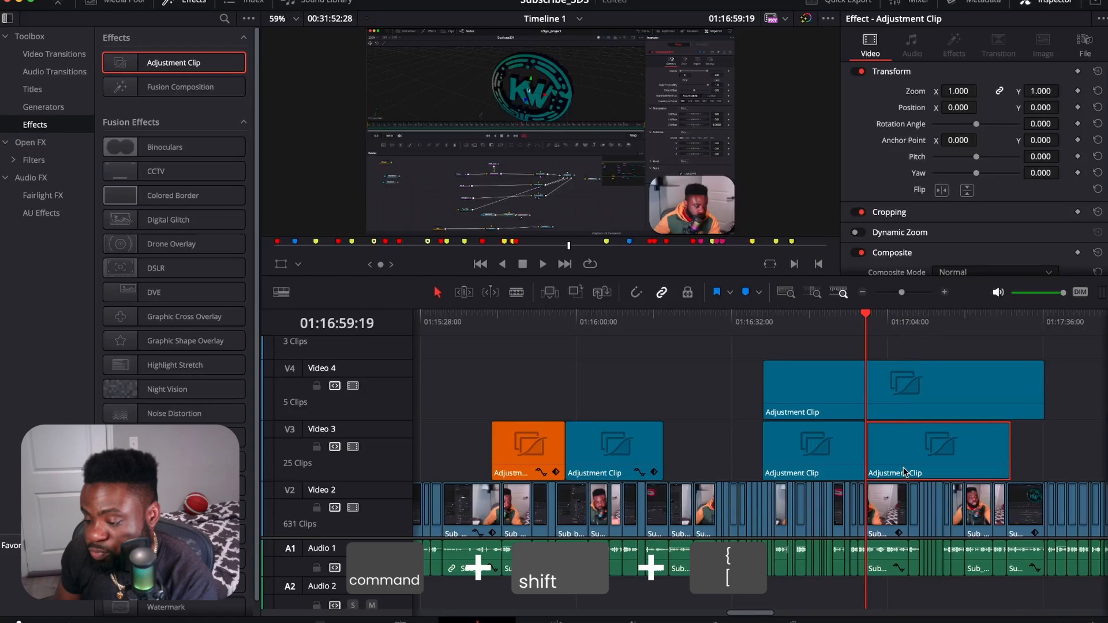
scroll(905, 472, "down", 2)
left_click_drag(844, 324, 839, 326)
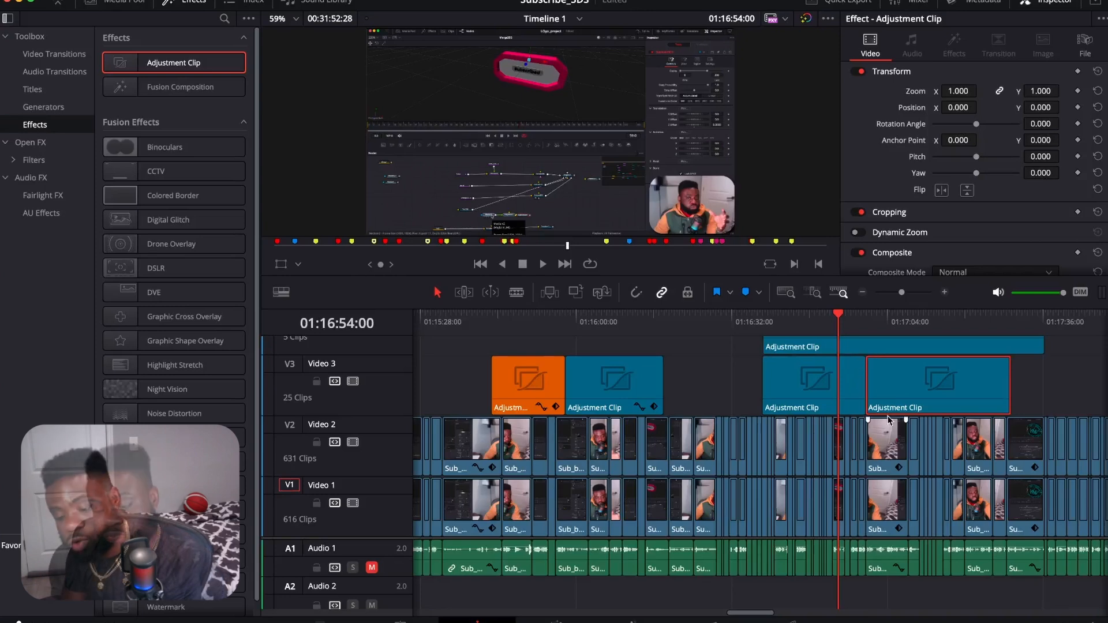
key("super+z")
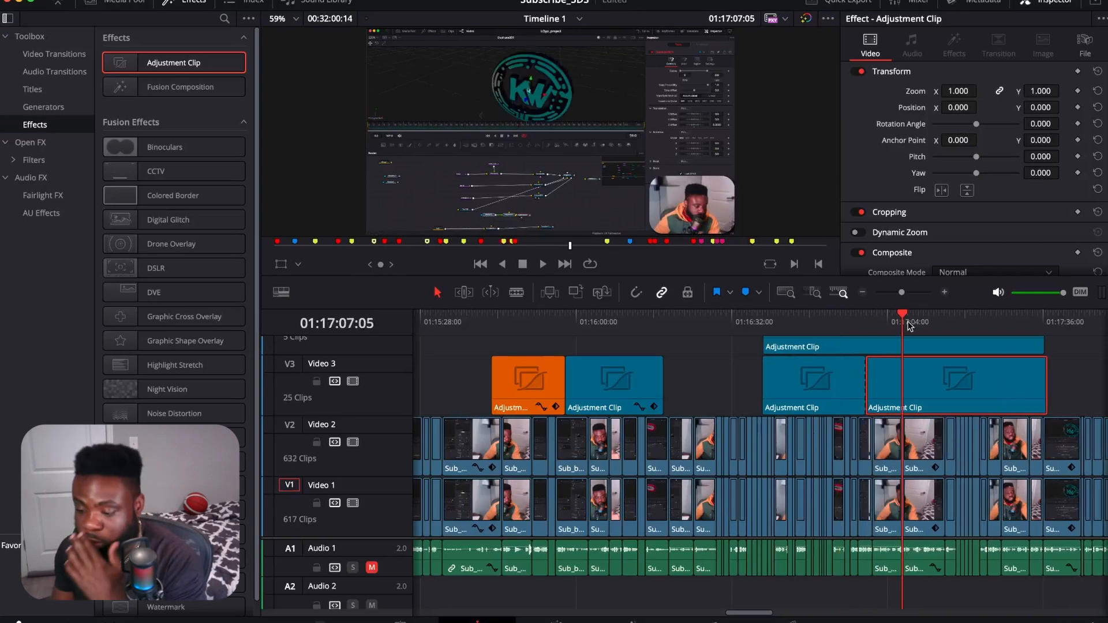
Step: Try ripple-trimming the end of the first piece of the split Video 3 adjustment clip to 01:16:53:10, and undo it
left_click_drag(903, 320, 835, 319)
left_click(852, 391)
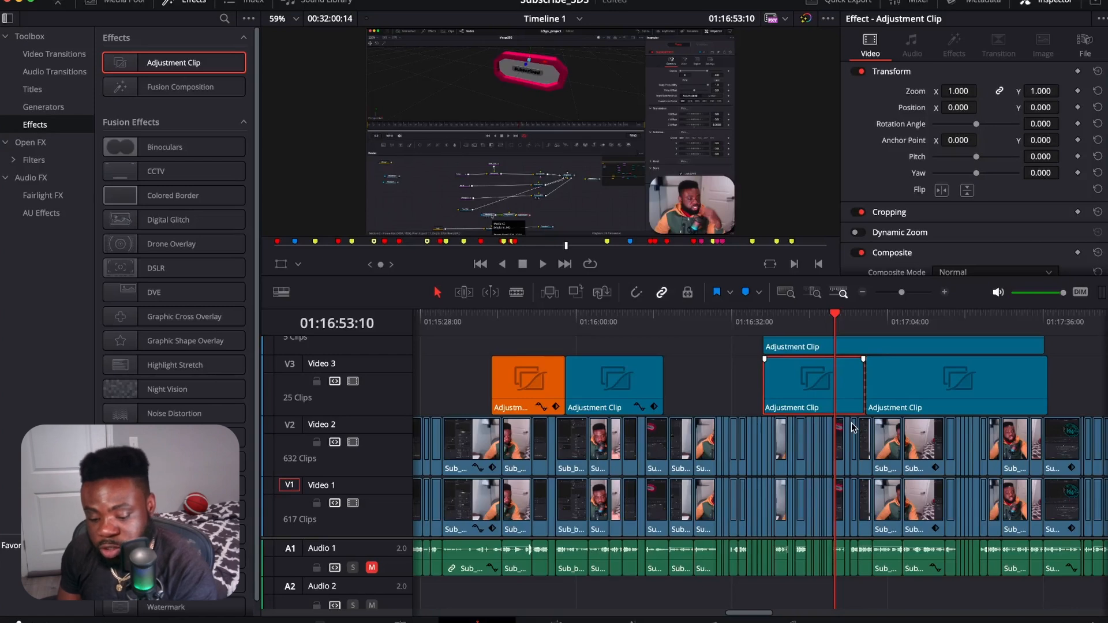
key("super+shift+bracketright")
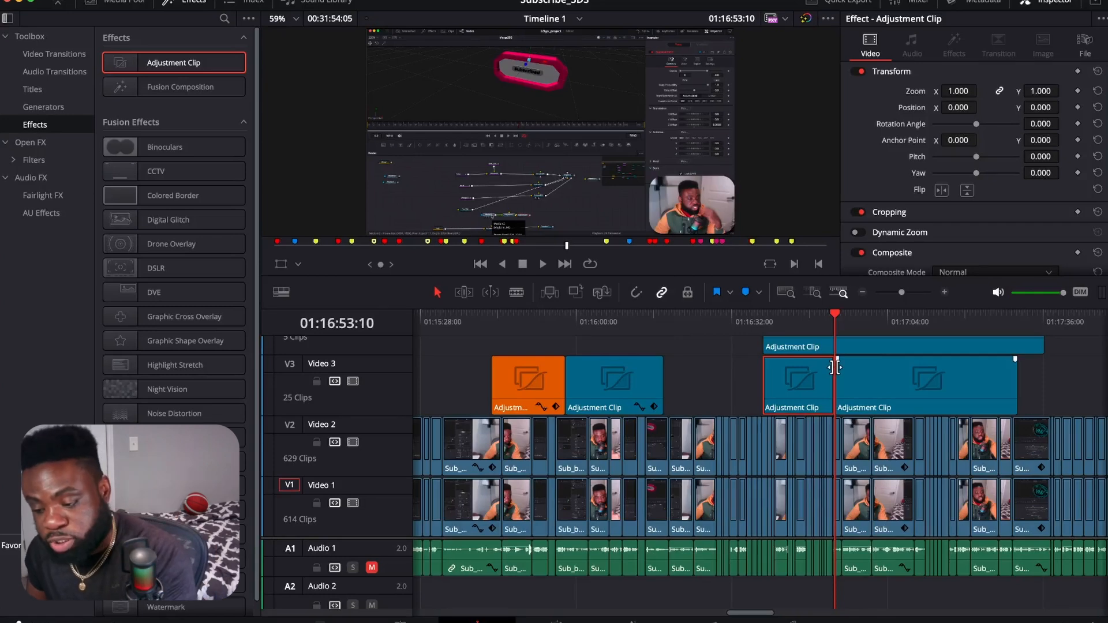
key("super+z")
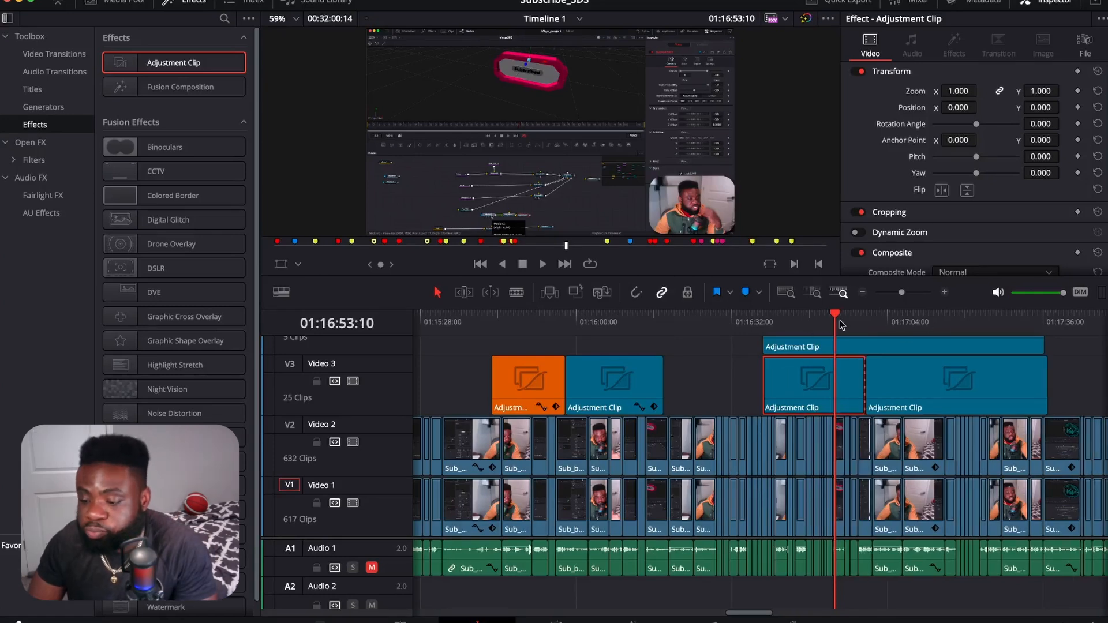
Step: Ripple-trim the start of the first piece of the split Video 3 adjustment clip to 01:16:46:02
left_click(749, 381)
left_click_drag(835, 317, 779, 322)
scroll(800, 416, "up", 2)
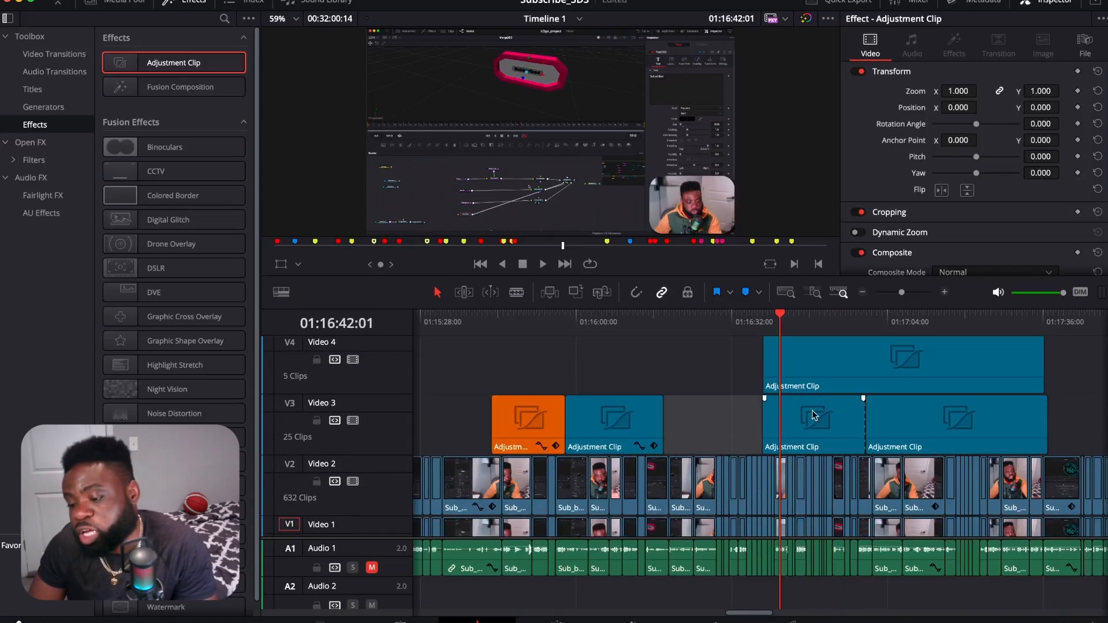
left_click(795, 356)
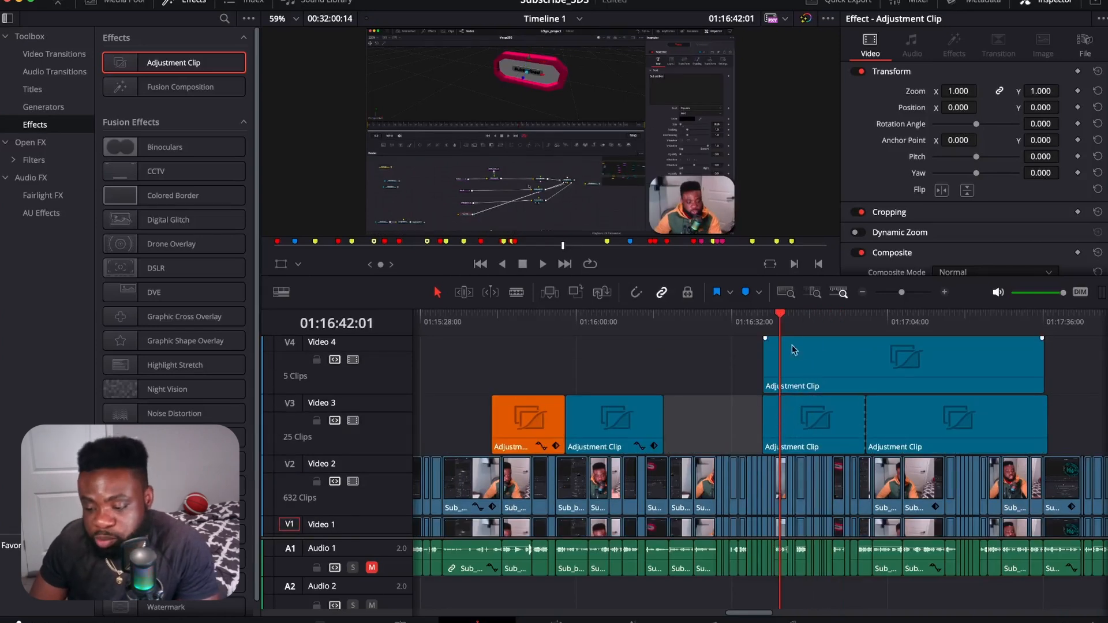
left_click_drag(780, 317, 801, 333)
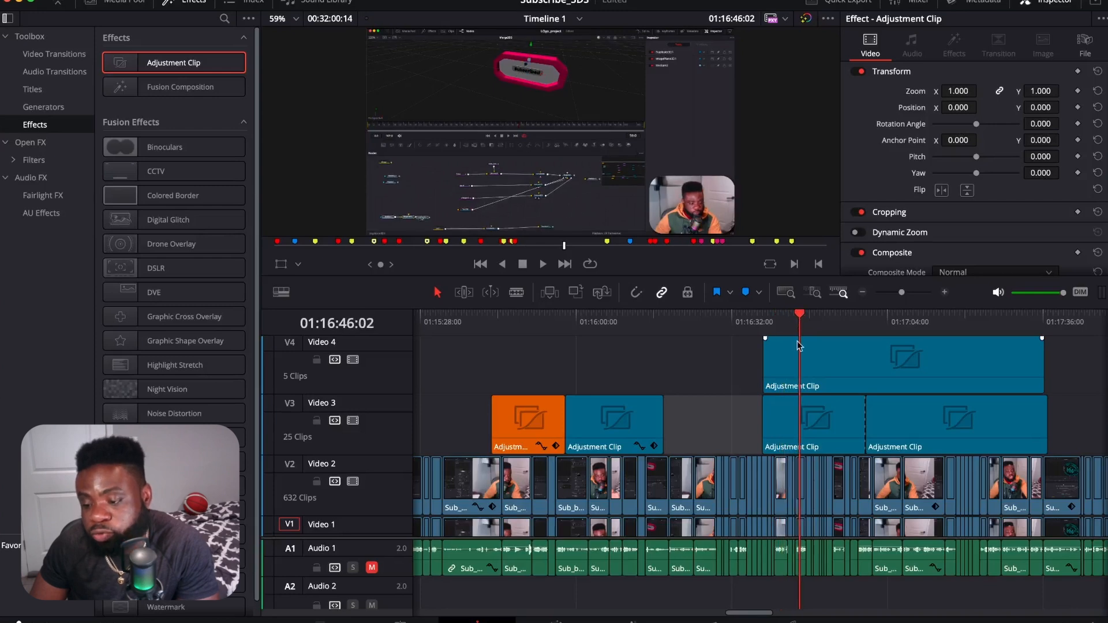
left_click(802, 406)
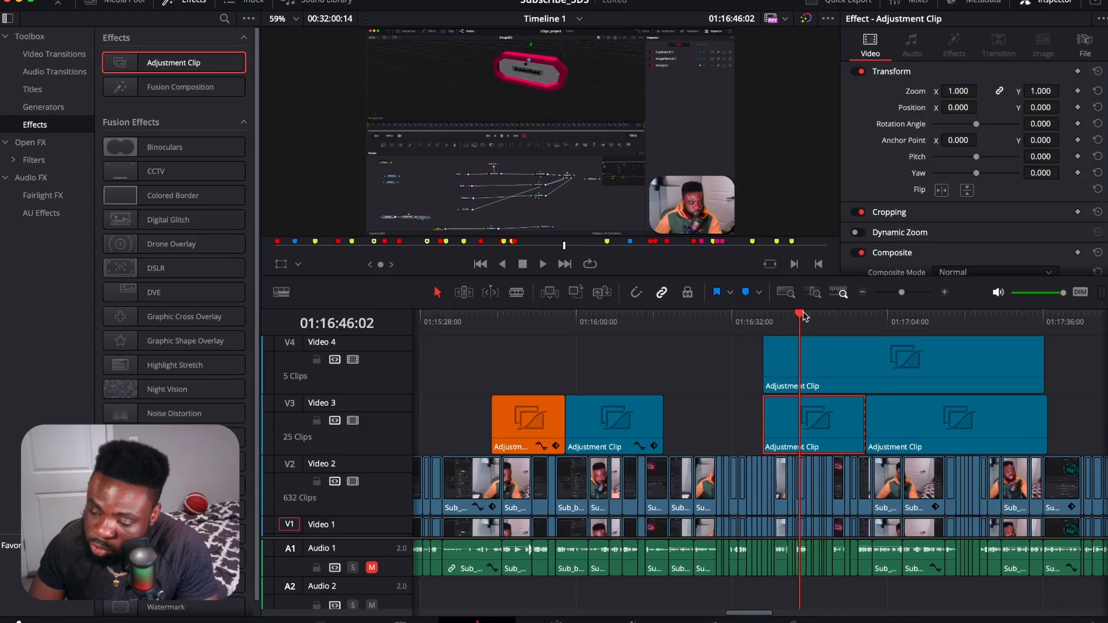
mouse_move(801, 314)
left_mouse_down()
mouse_move(788, 320)
mouse_move(831, 330)
mouse_move(783, 335)
mouse_move(794, 326)
left_mouse_up()
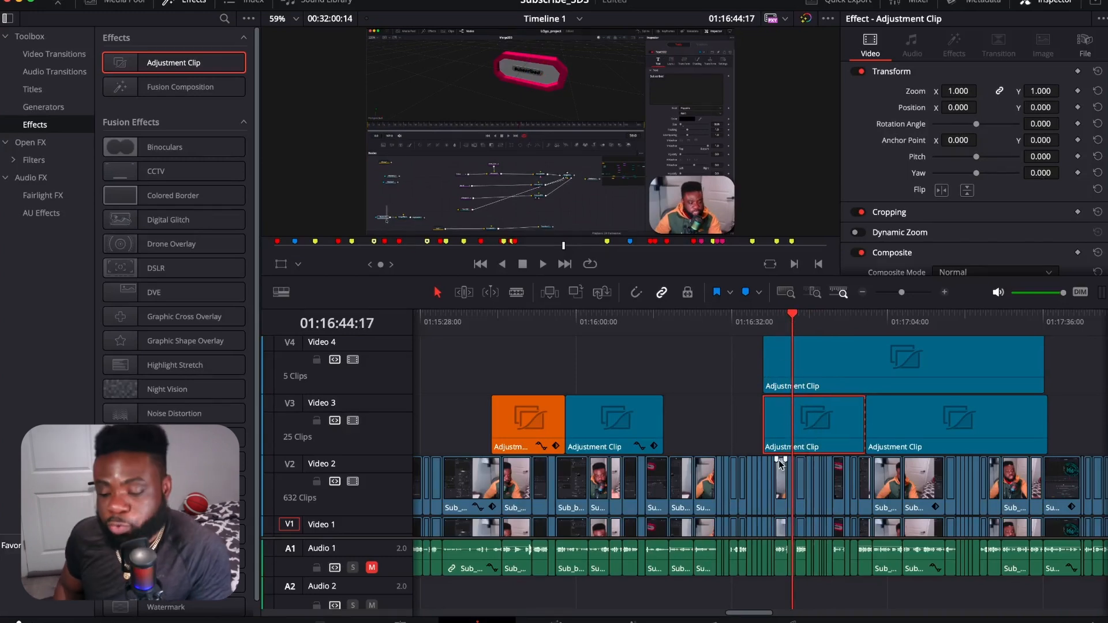
left_click_drag(788, 323, 746, 346)
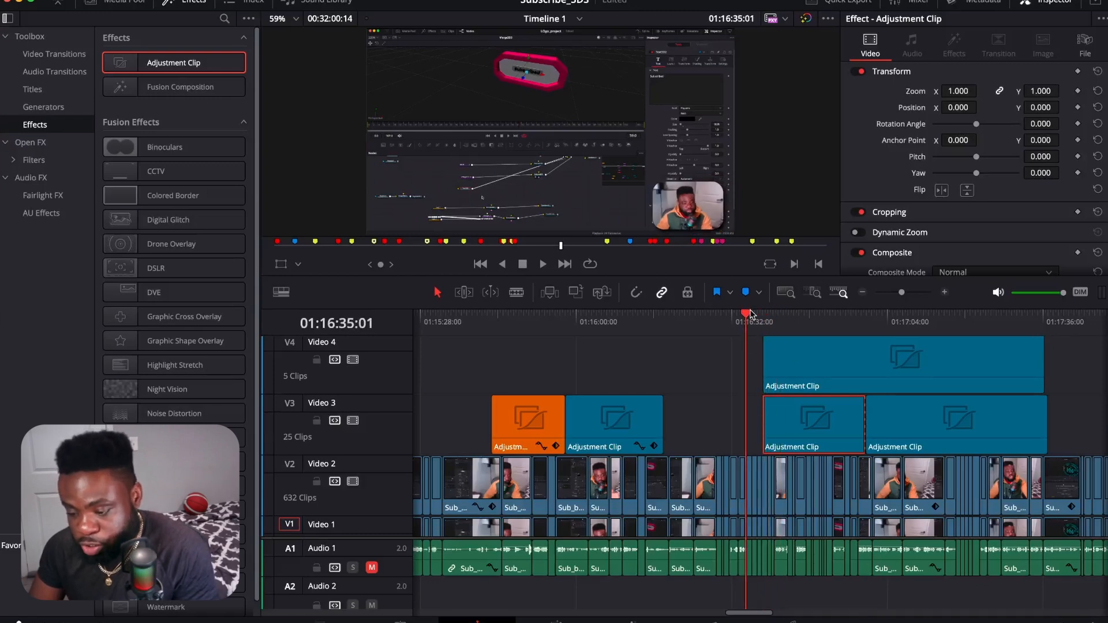
left_click_drag(746, 322, 800, 334)
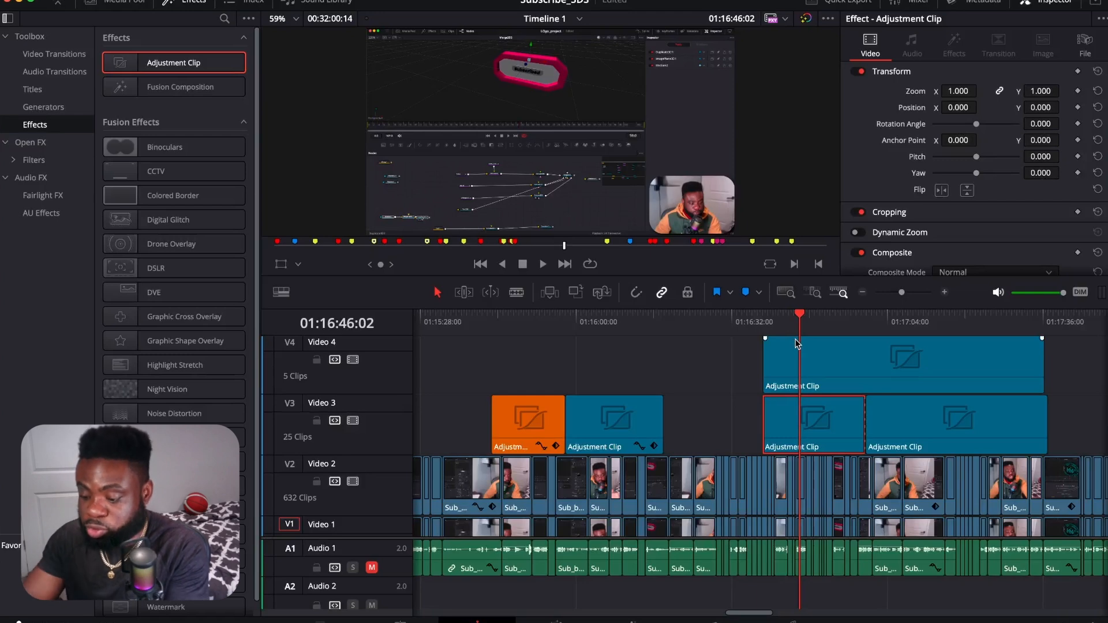
key("super+shift+bracketleft")
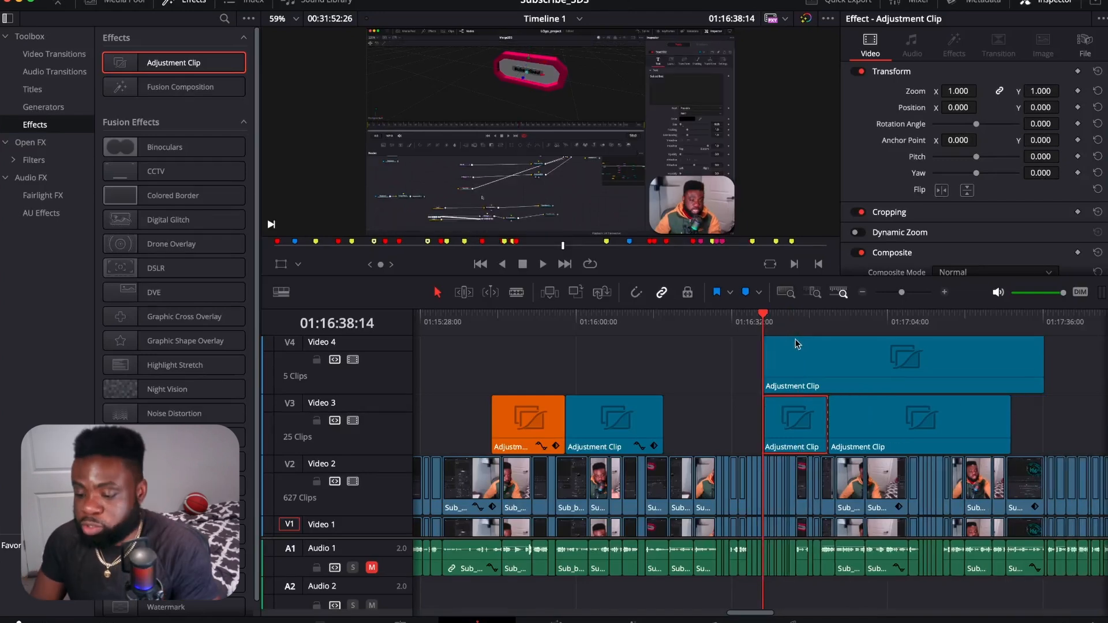
Step: Ripple-trim the end of the second piece of the split Video 3 adjustment clip to 01:17:22:07
left_click_drag(763, 314, 975, 314)
left_click(985, 437)
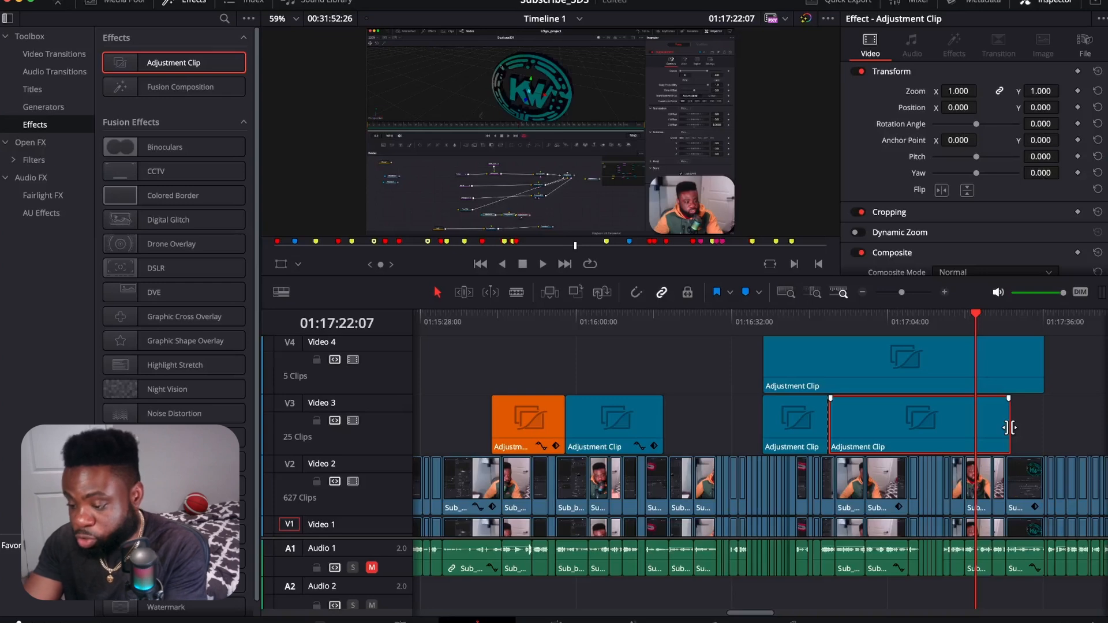
key("shift+]")
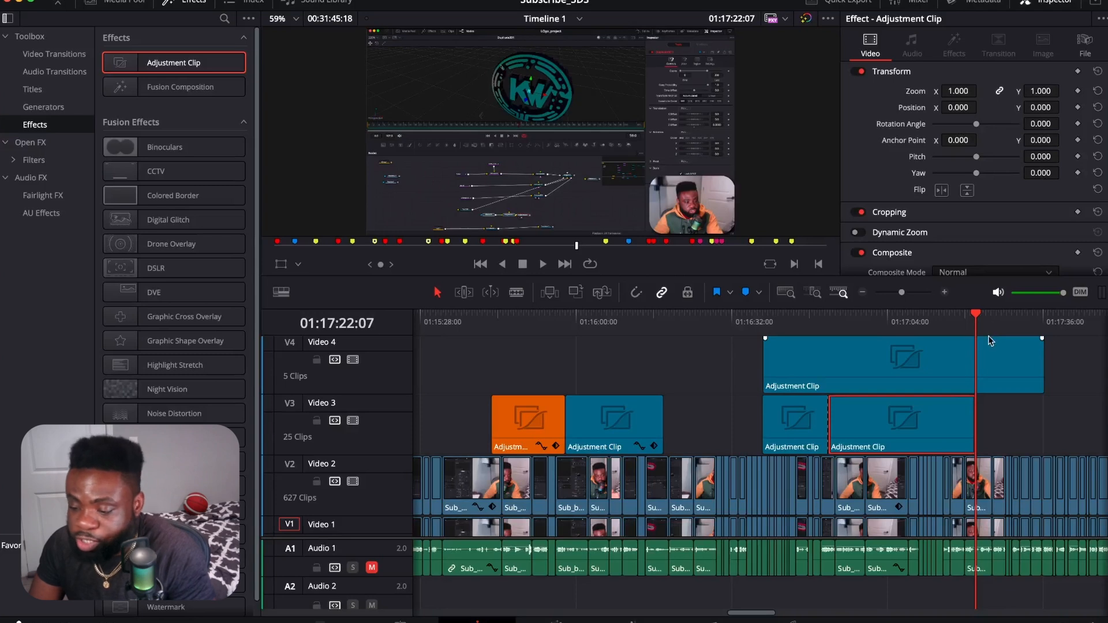
Step: Undo the start and end trims on the two pieces of the split Video 3 adjustment clip
key("super+z")
key("super+z")
key("super+z")
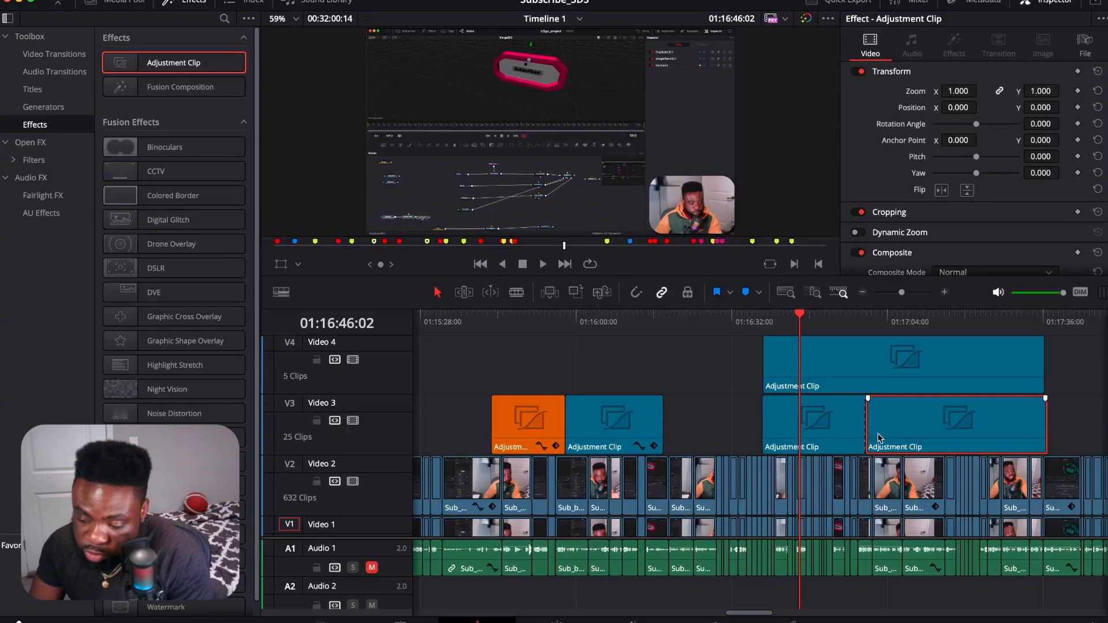
Step: Select both pieces of the split adjustment clip on Video 3
left_click(815, 429)
left_click_drag(1074, 427, 784, 446)
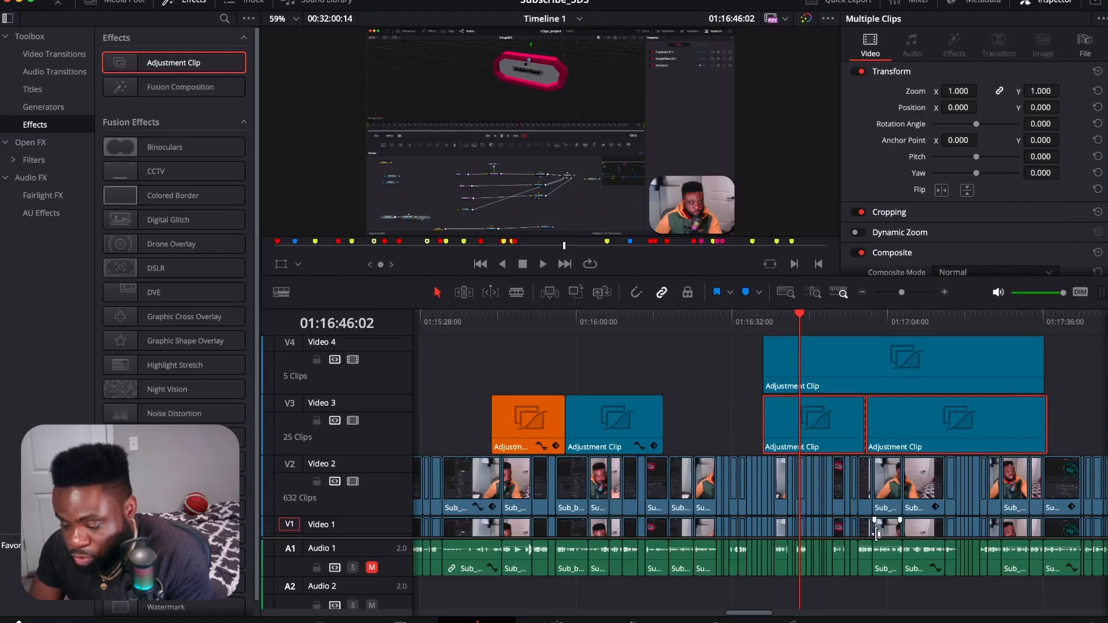
scroll(874, 522, "down", 2)
scroll(866, 521, "up", 3)
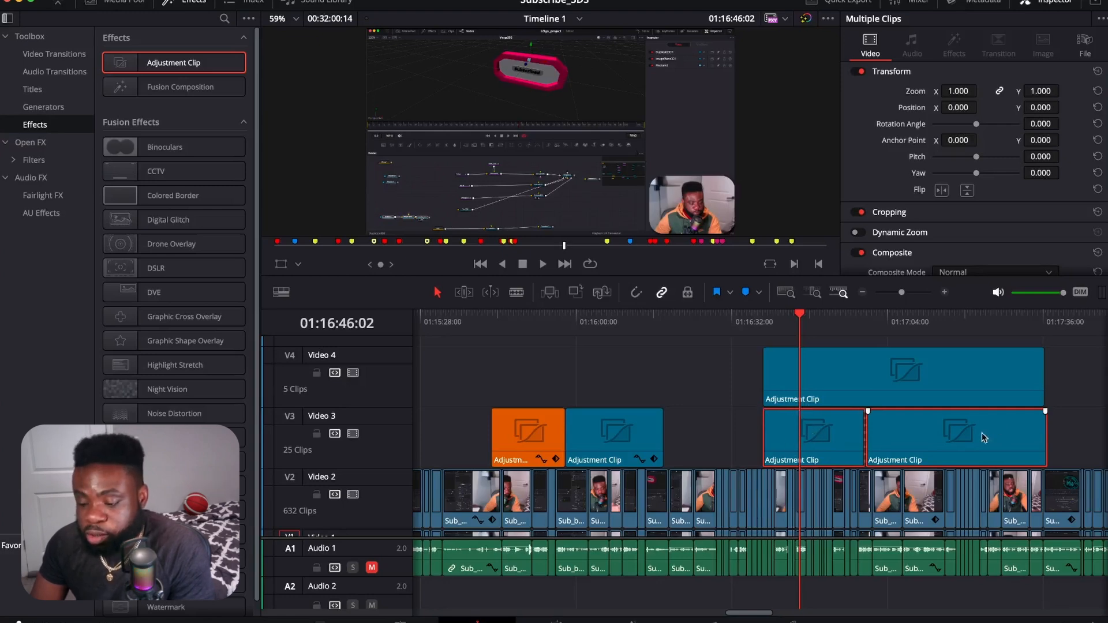
Step: Try ripple-trimming the start of the Video 4 adjustment clip to 01:16:44:05, and undo the trim
left_click_drag(787, 321, 791, 345)
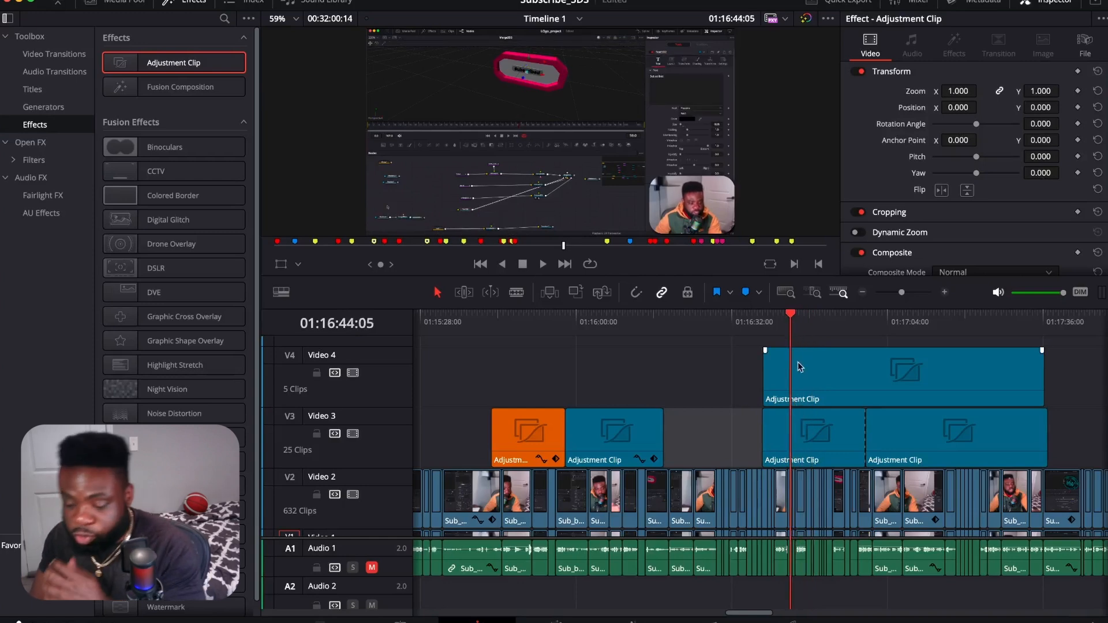
scroll(796, 398, "up", 2)
scroll(791, 396, "down", 4)
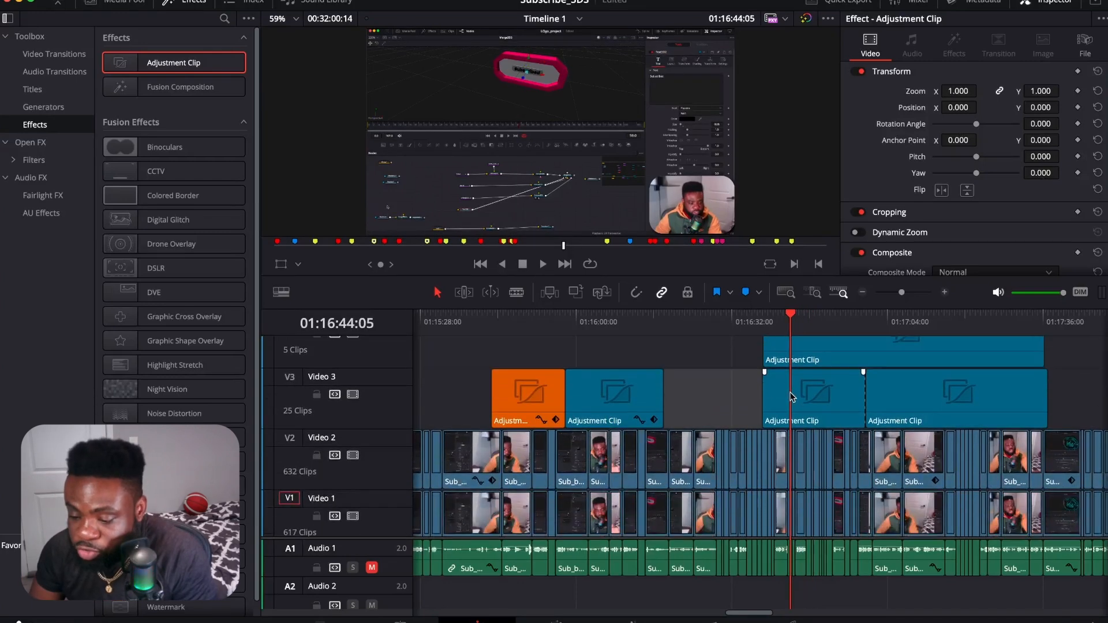
scroll(790, 398, "up", 3)
key("super+shift+bracketleft")
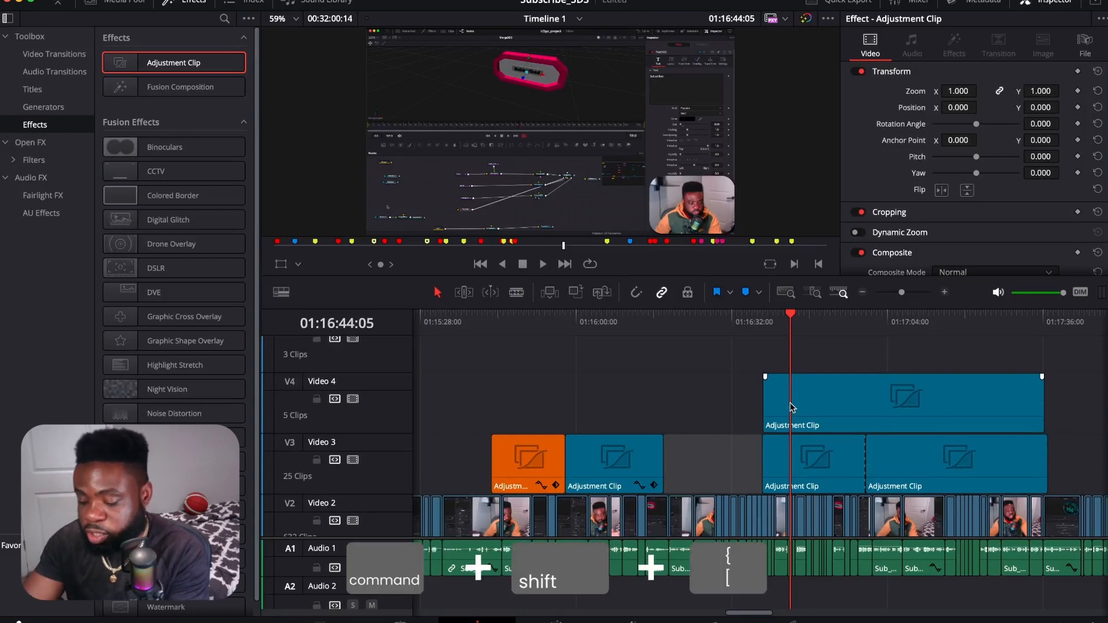
key("super+shift+bracketleft")
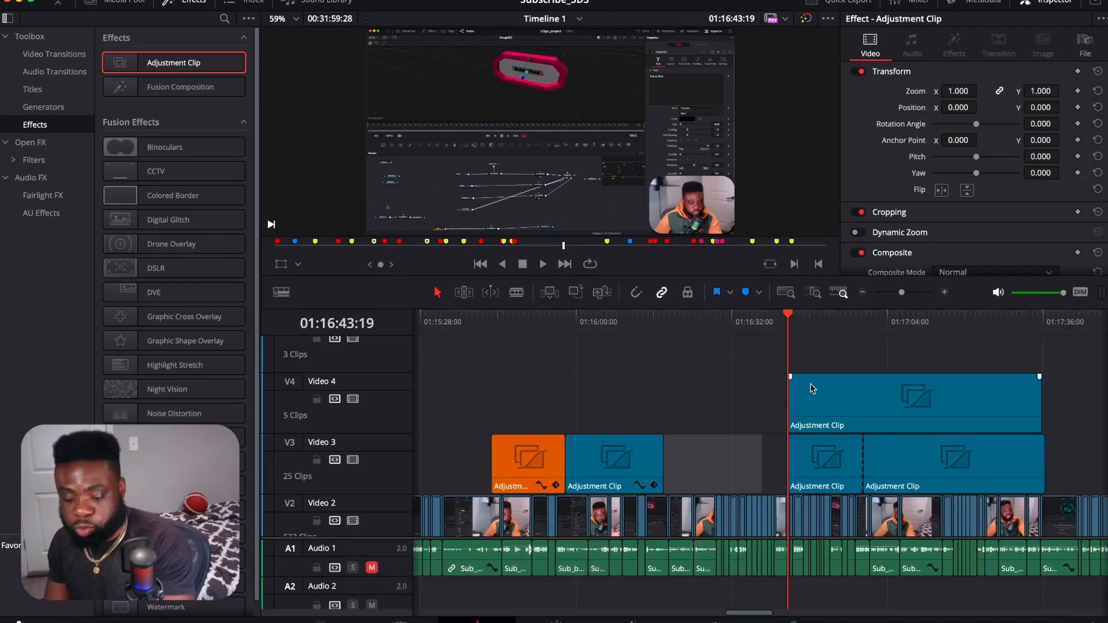
key("super+z")
Step: Select the two pieces of the split Video 3 adjustment clip together again
left_click_drag(1048, 471, 782, 465)
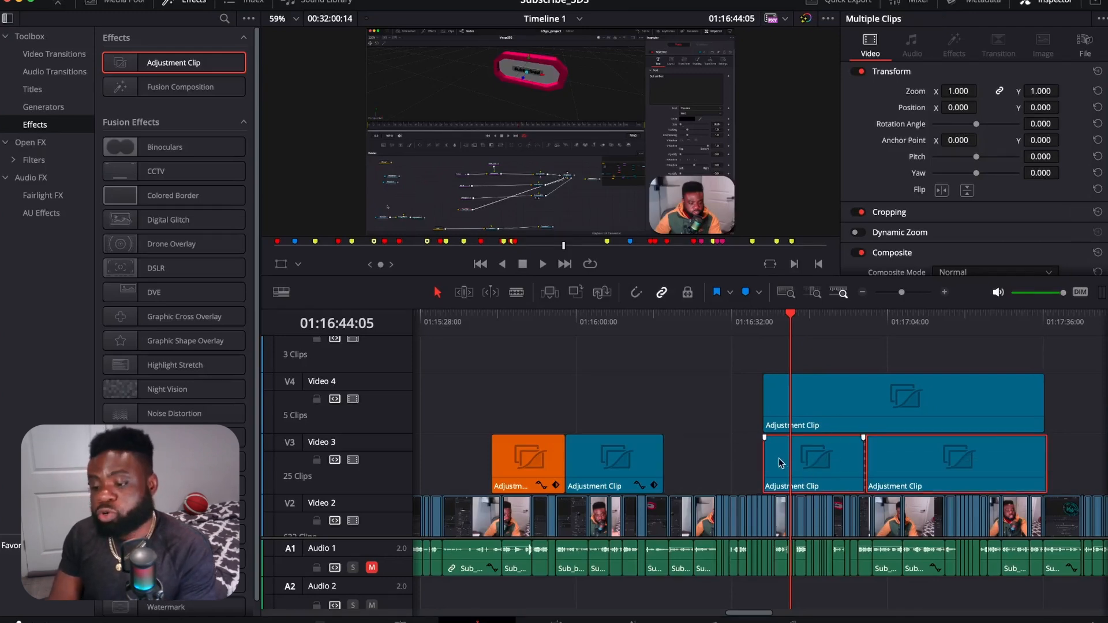
scroll(787, 470, "down", 3)
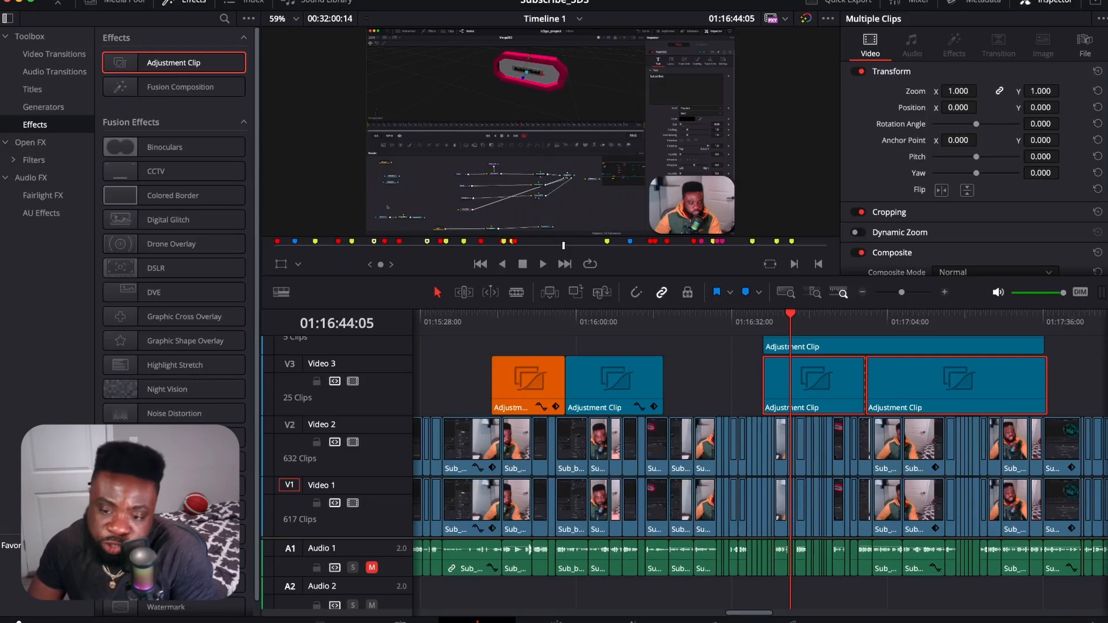
Step: Open Keyboard Customization and switch the keyboard preset to DaVinci Resolve
left_click(60, 0)
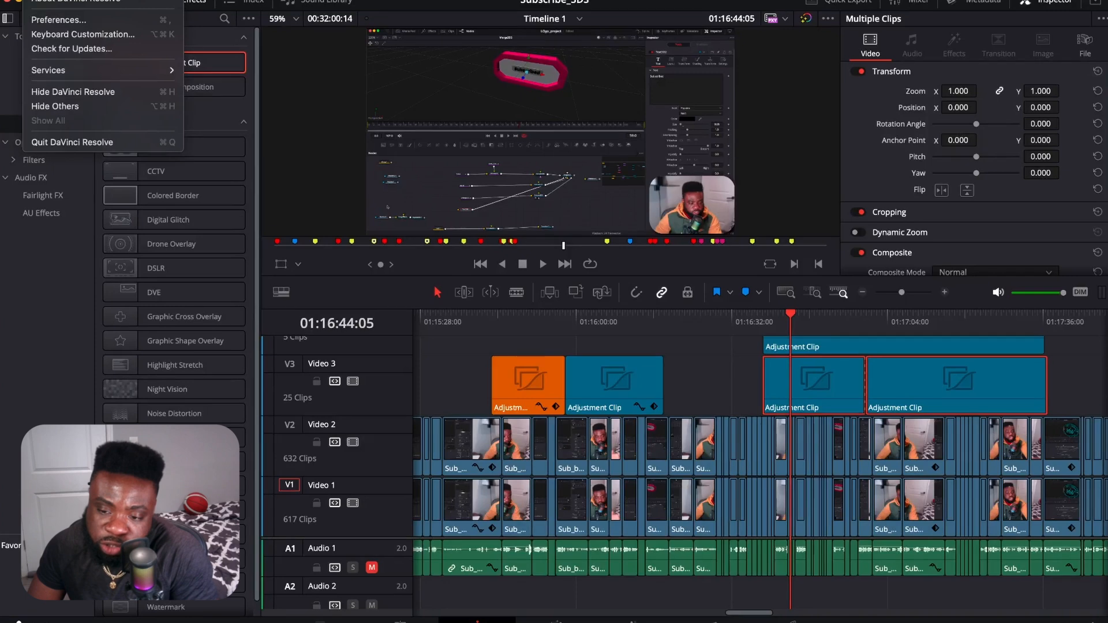
left_click(86, 36)
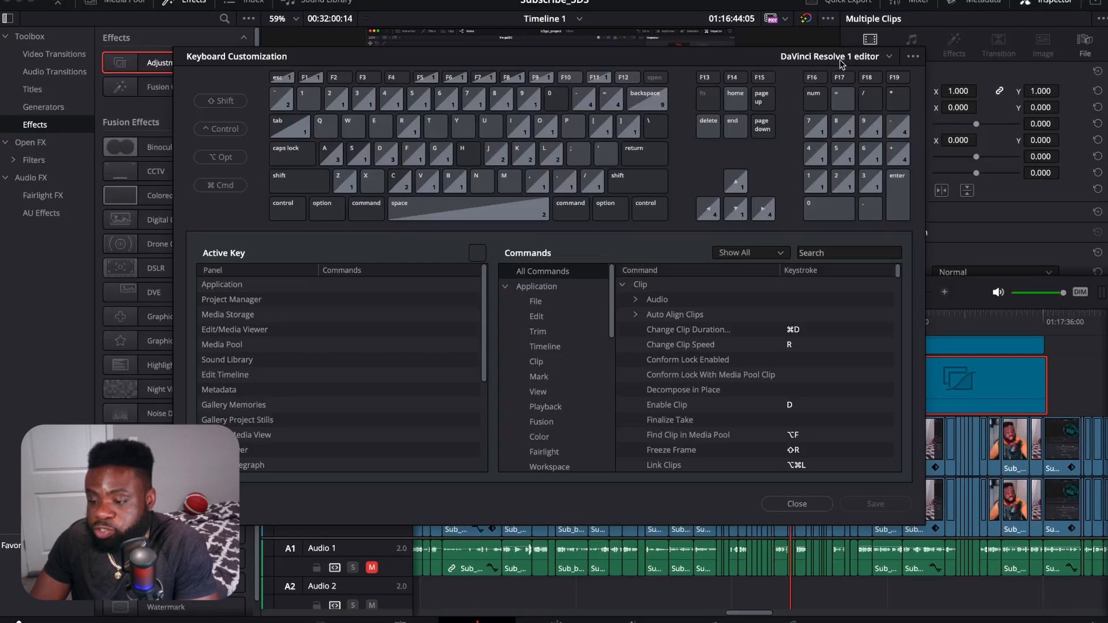
left_click(889, 57)
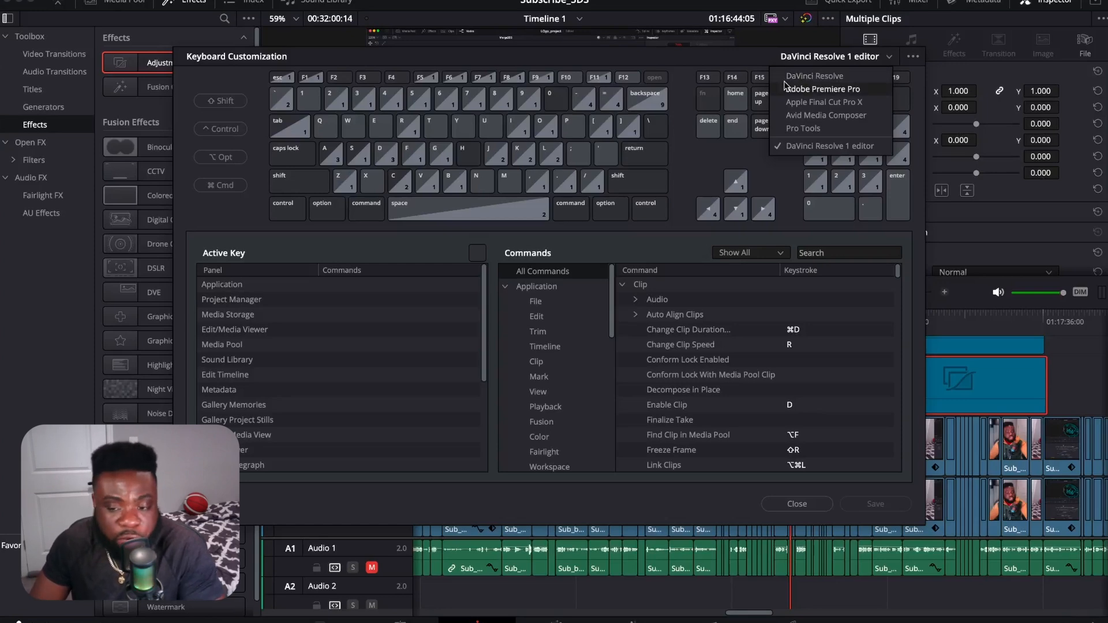
left_click(815, 78)
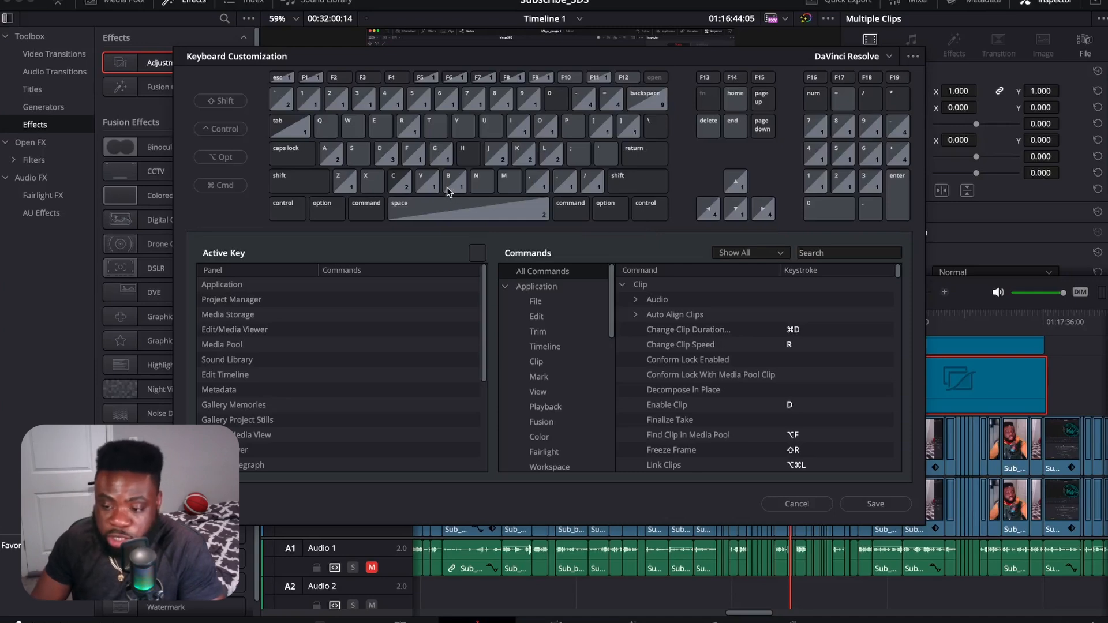
Step: Search the keyboard customization commands for "cut"
key("super+b")
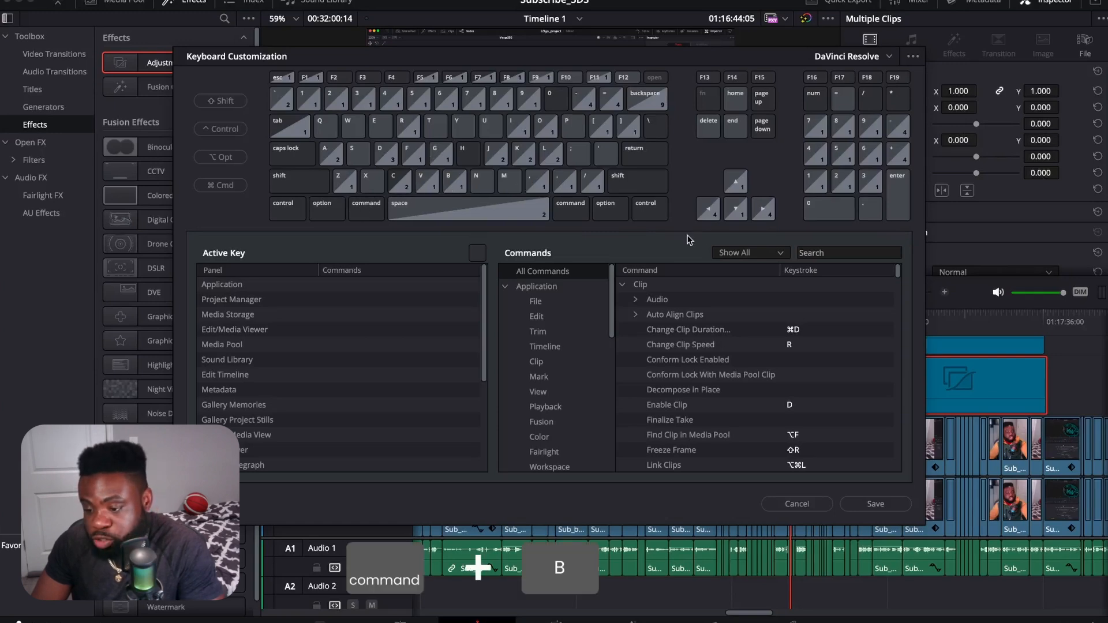
scroll(751, 402, "down", 5)
scroll(753, 398, "down", 10)
left_click(832, 253)
type("cut")
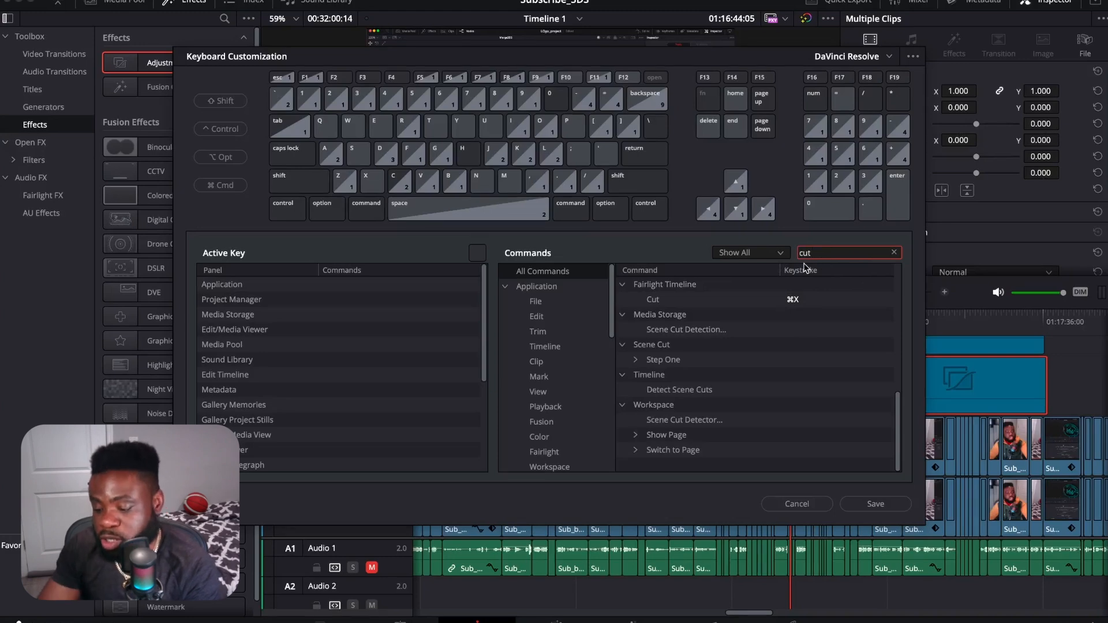
Step: Clear the "cut" search term from the keyboard customization command list
key("BackSpace")
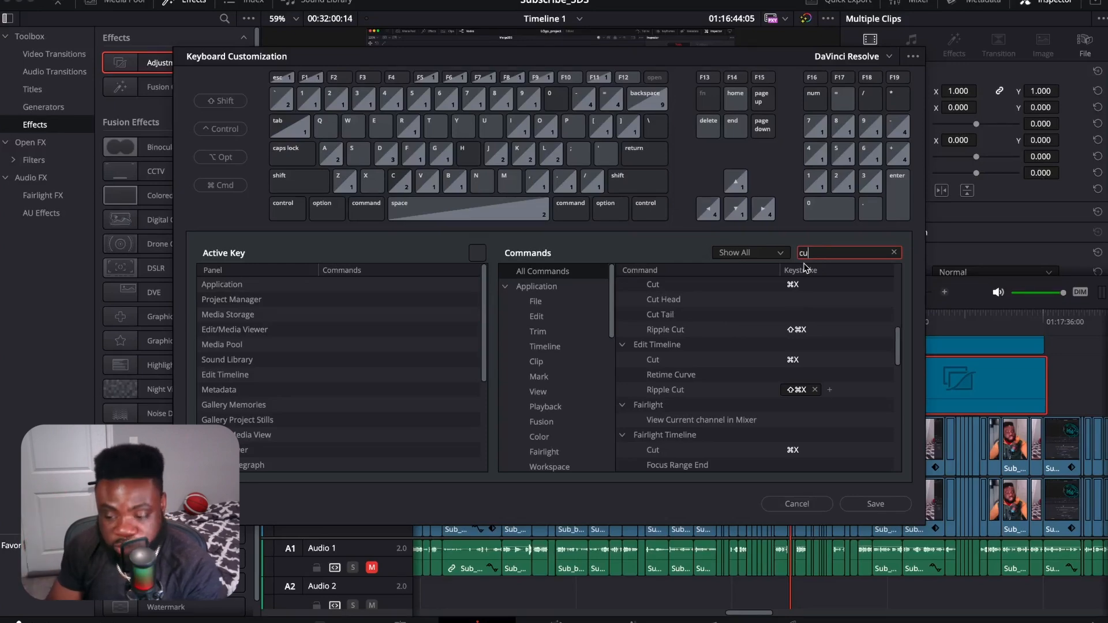
key("BackSpace")
key("BackSpace")
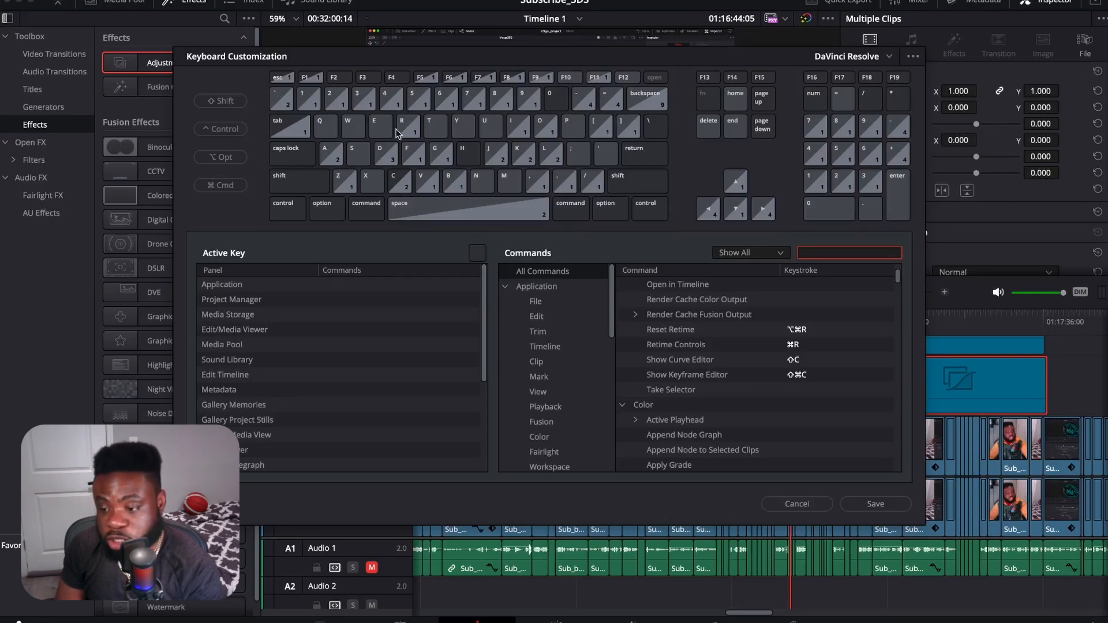
Step: Look up the Color command Previous through its Cmd+B assignment and add 1 as an extra shortcut for it
key("super+b")
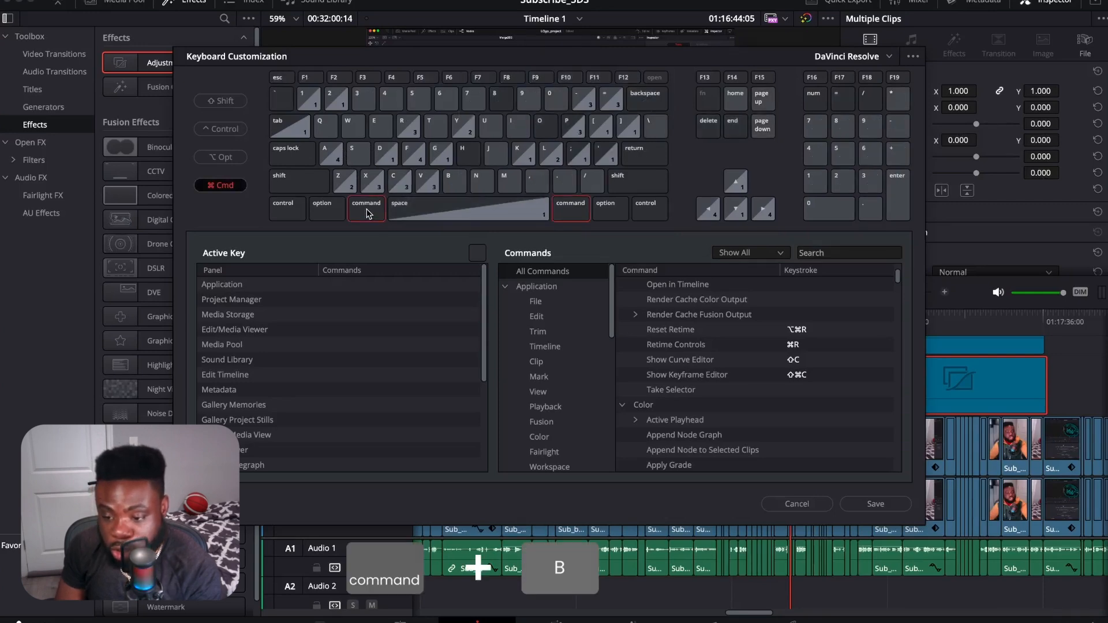
left_click(450, 182)
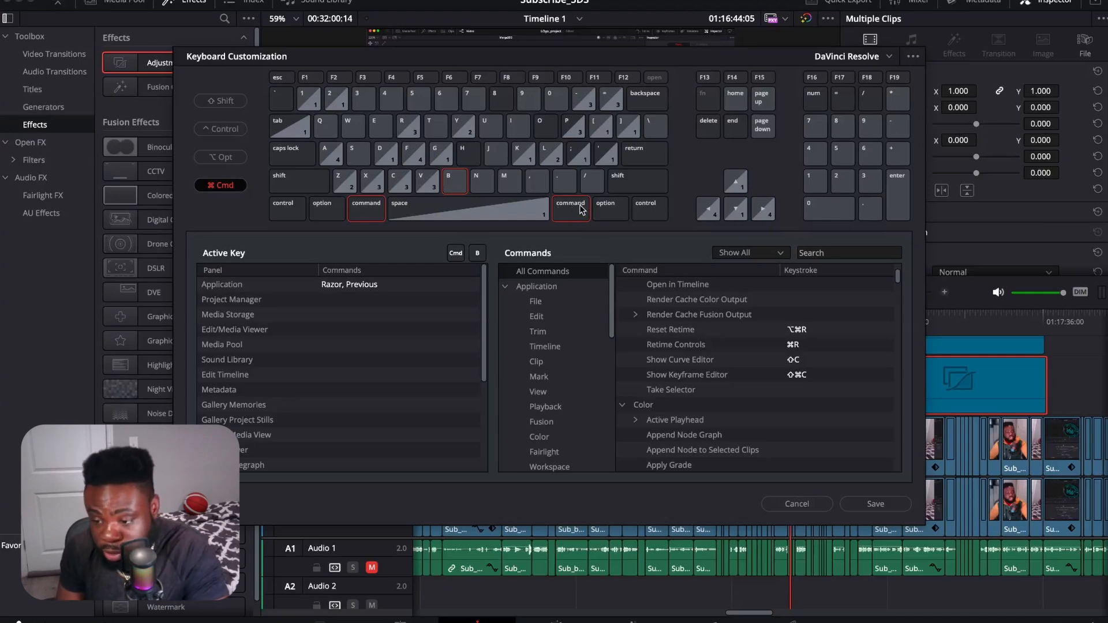
left_click(359, 285)
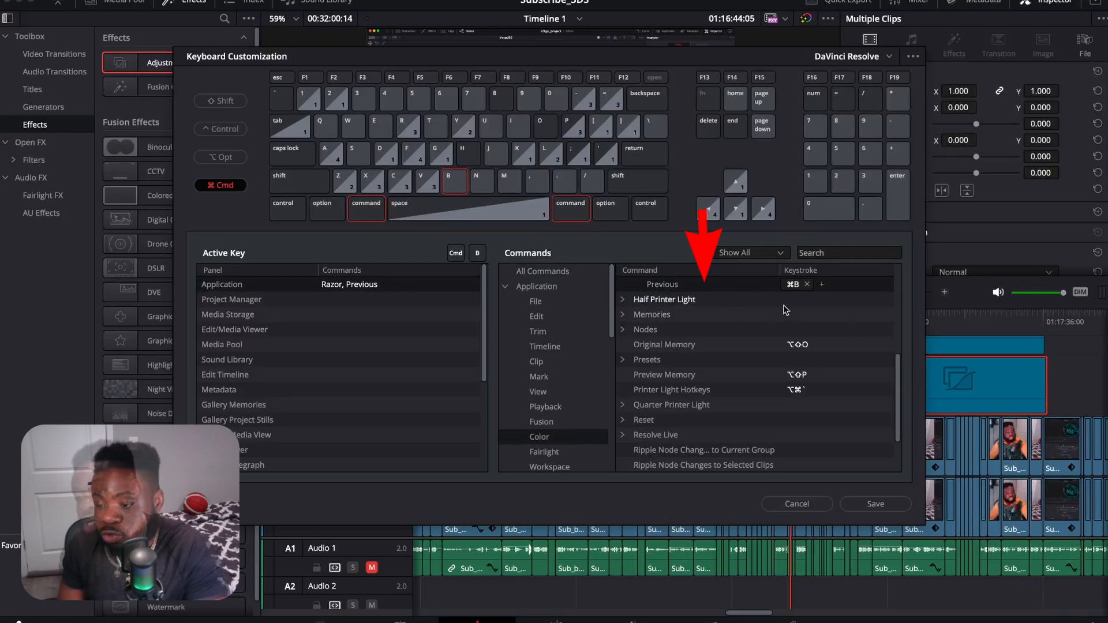
left_click(822, 285)
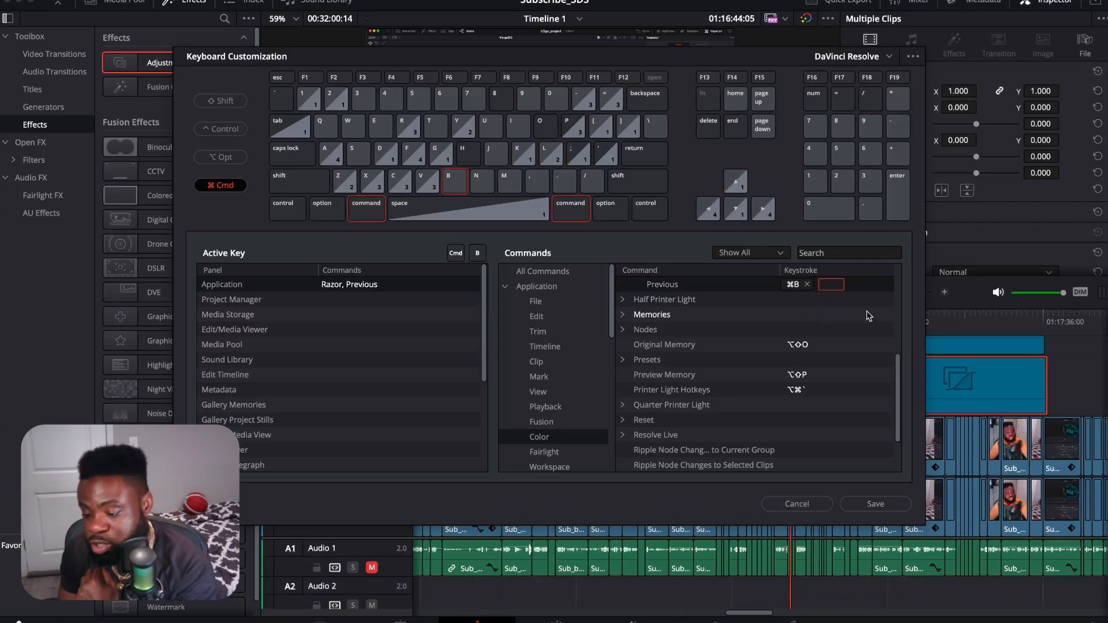
key("1")
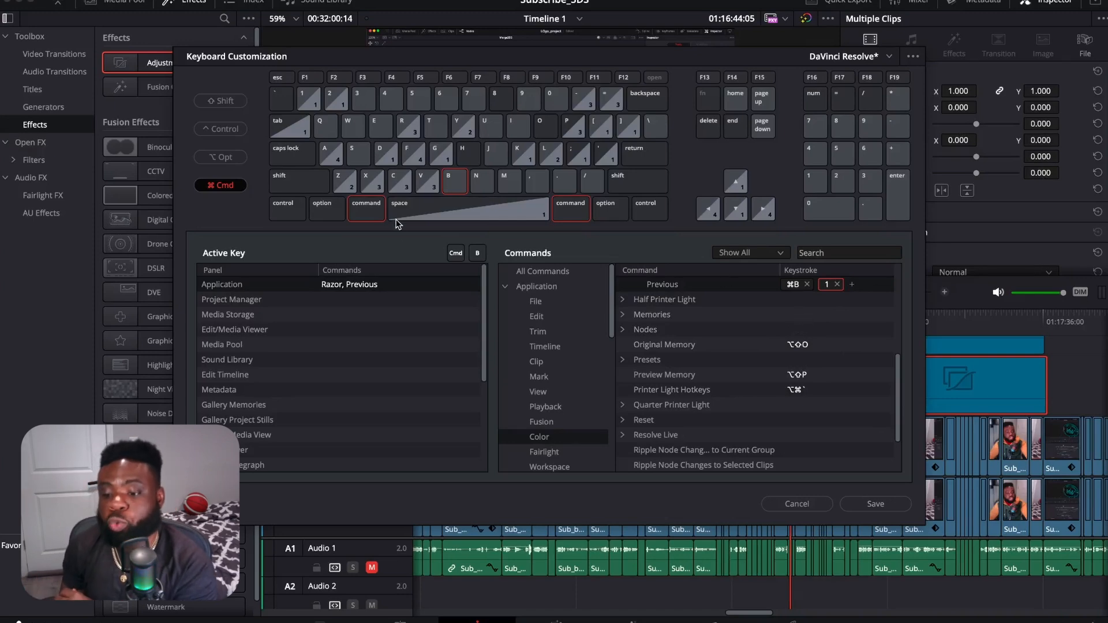
Step: Look up the commands assigned to the 1 key and remove that shortcut from the multicam command Cut to Angle 1
left_click(371, 218)
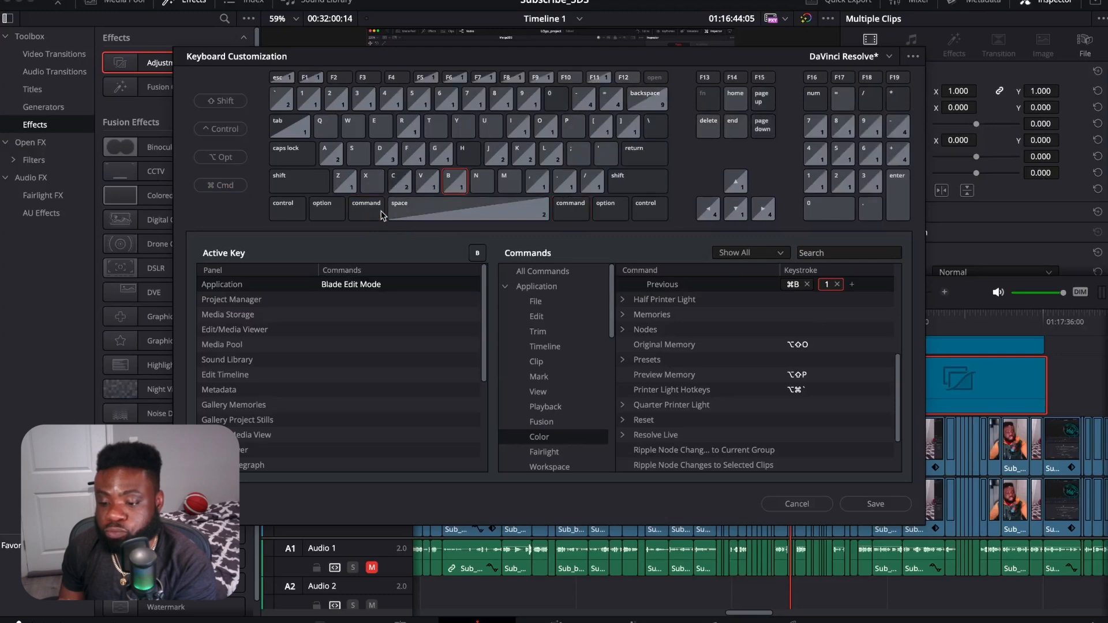
left_click(457, 180)
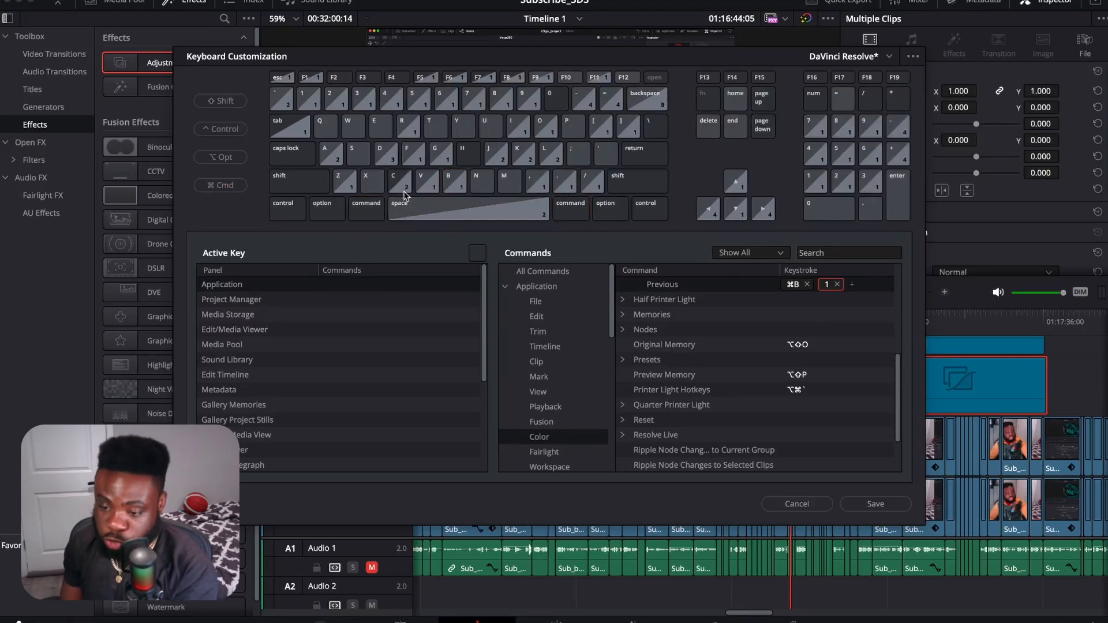
left_click(305, 95)
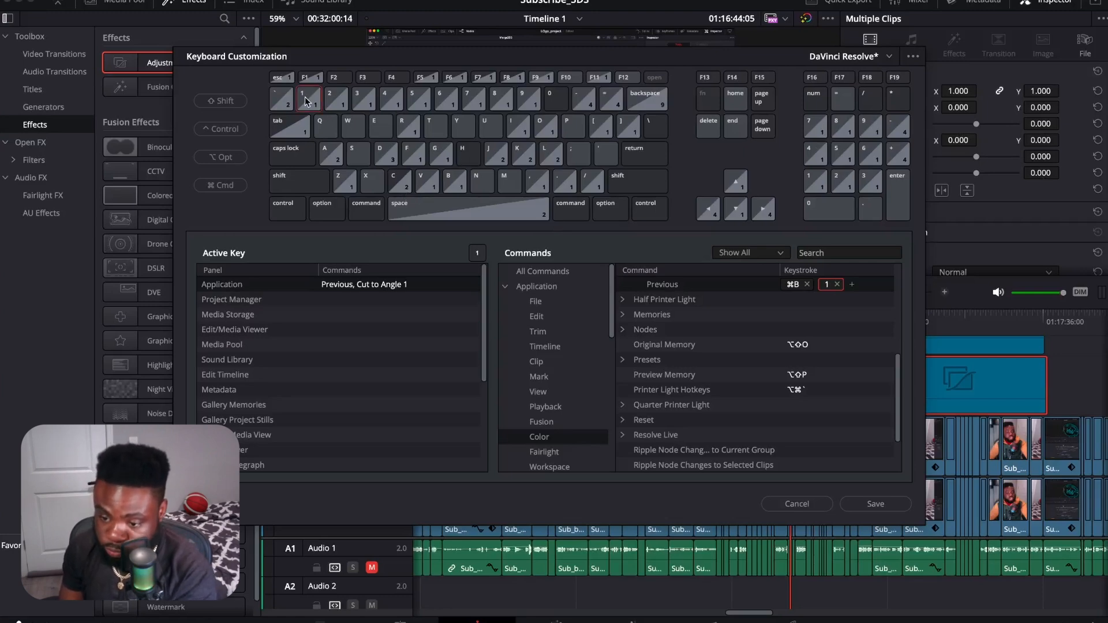
left_click(382, 287)
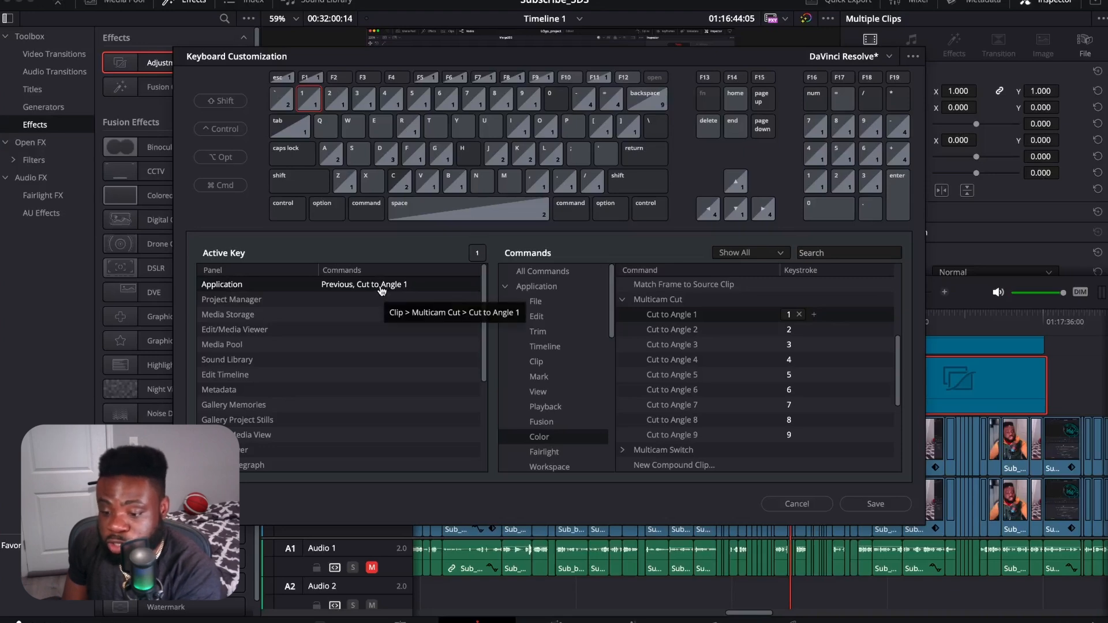
left_click(799, 315)
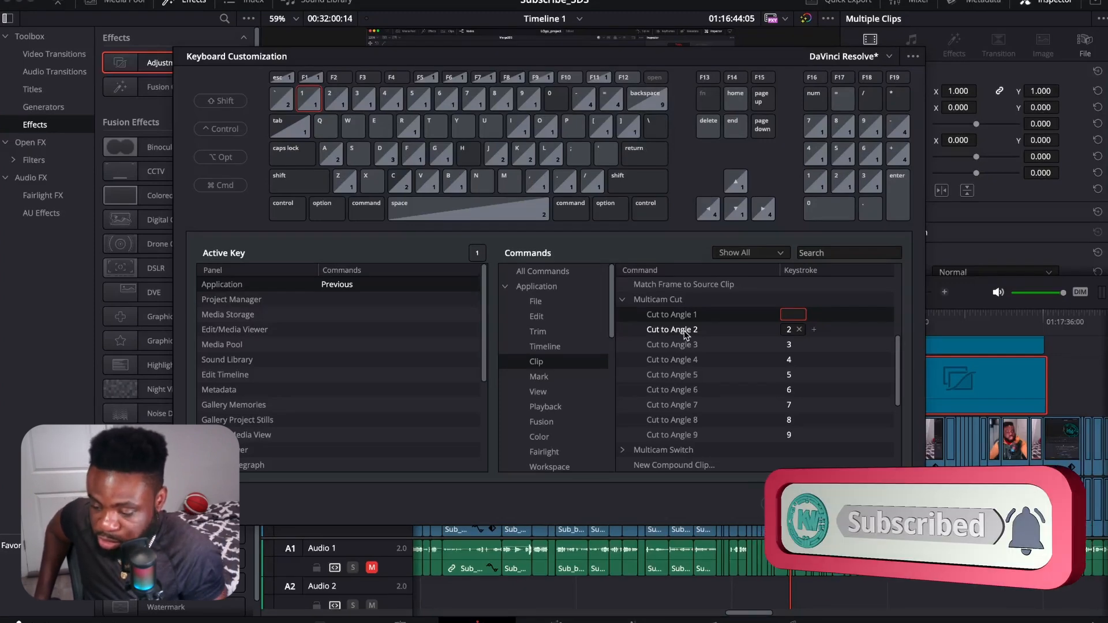
Step: Remove the 2 and 3 shortcuts from the multicam commands Cut to Angle 2 and Cut to Angle 3
left_click(709, 348)
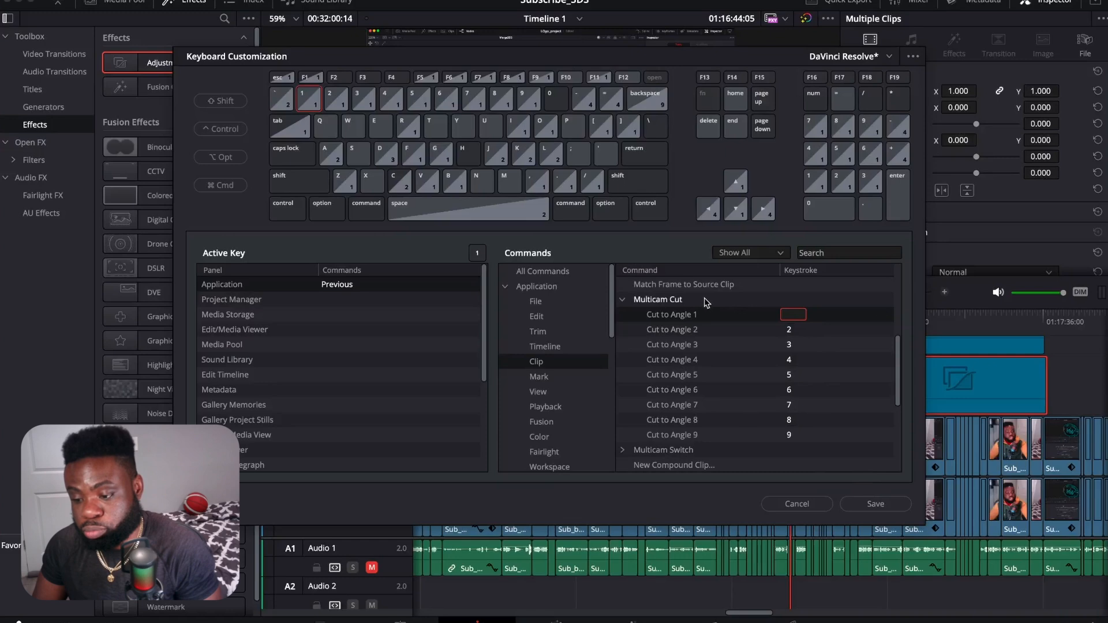
left_click(669, 320)
left_click(670, 329)
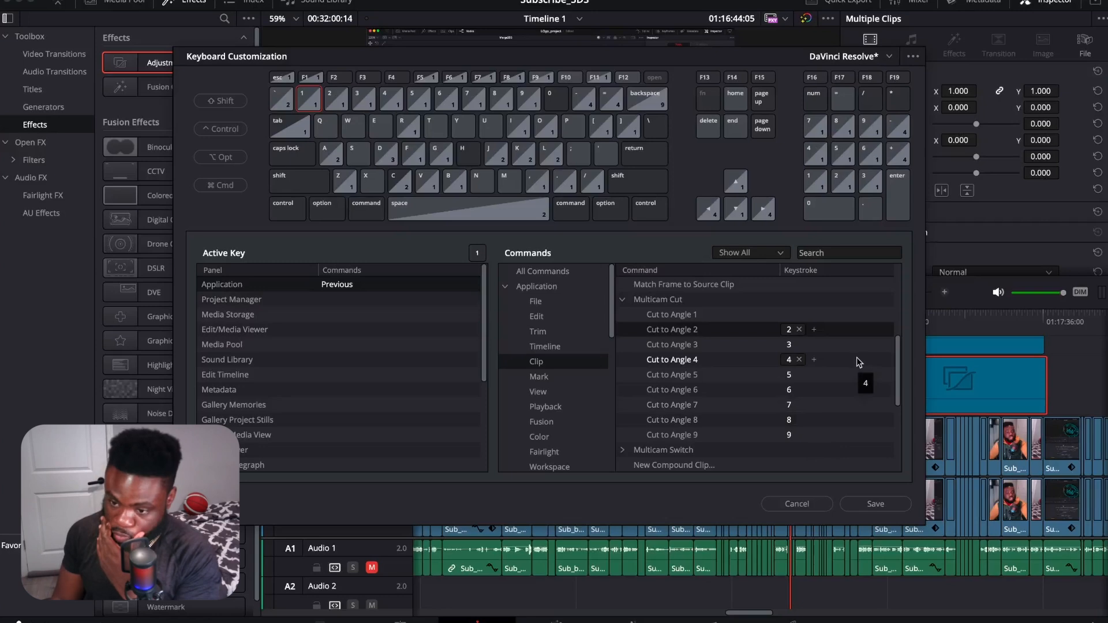
left_click(330, 104)
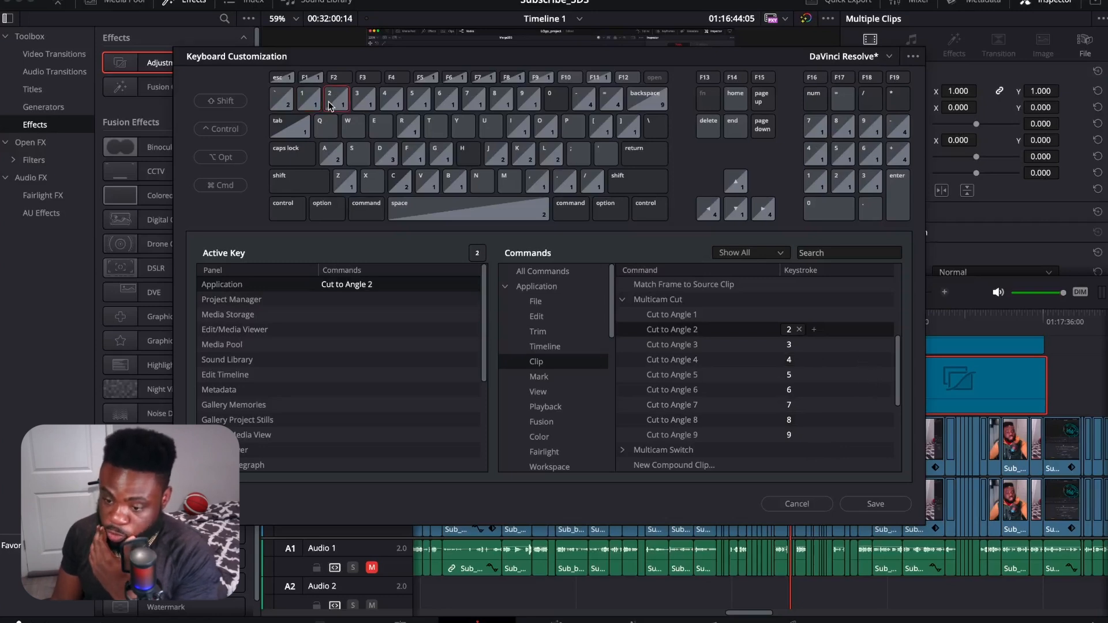
left_click(799, 330)
left_click(799, 346)
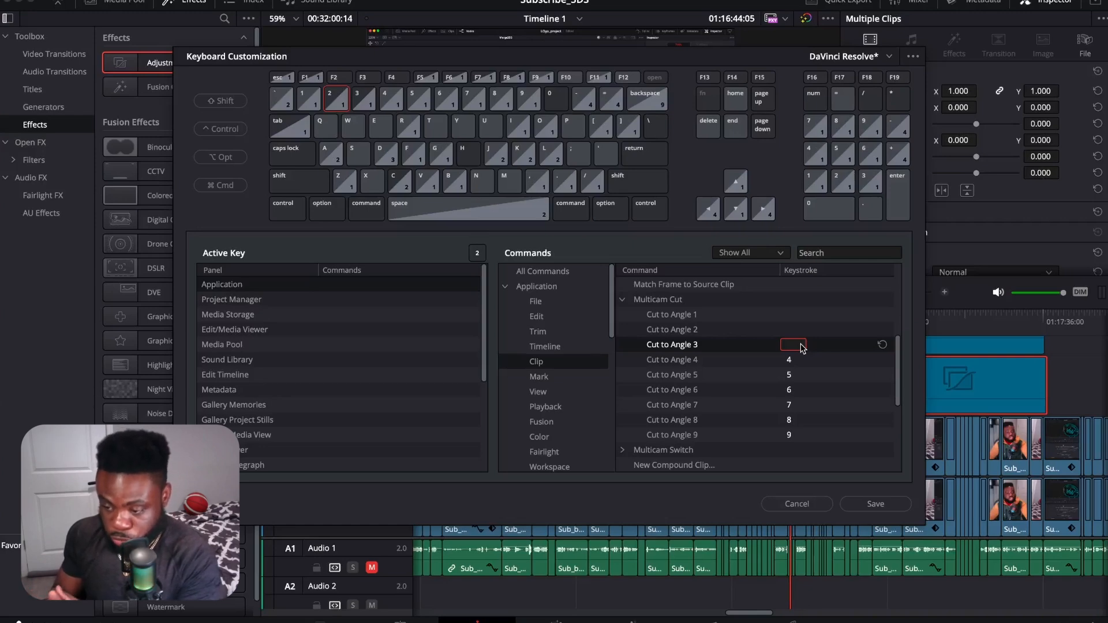
Step: Check which commands are assigned to the number keys 1 through 0 without modifiers
left_click(306, 97)
left_click(334, 100)
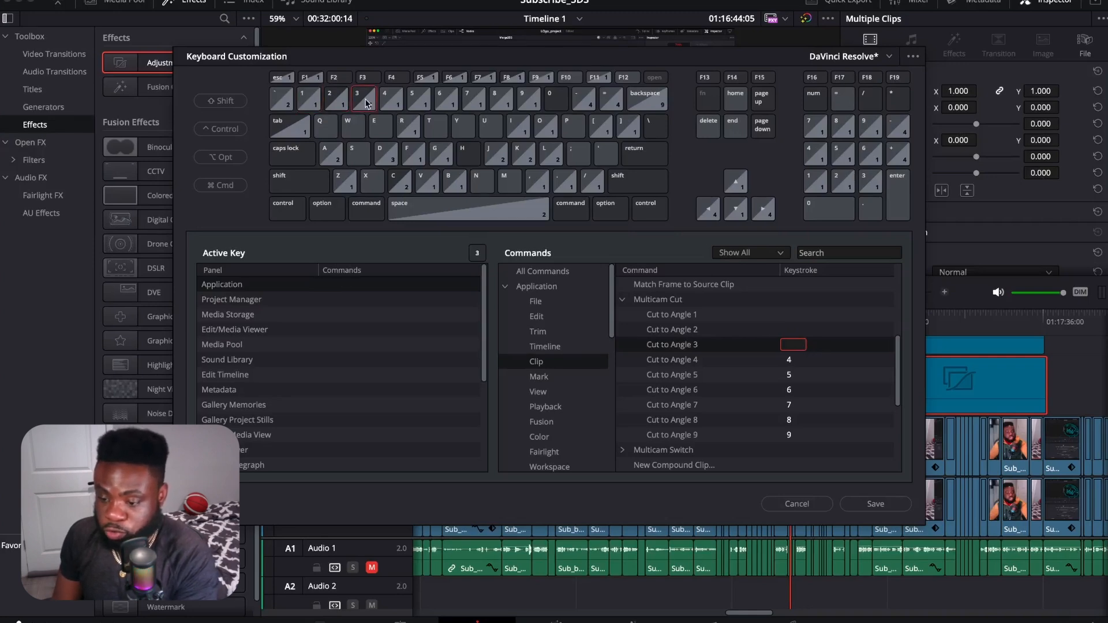
left_click(312, 102)
left_click(390, 103)
left_click(413, 99)
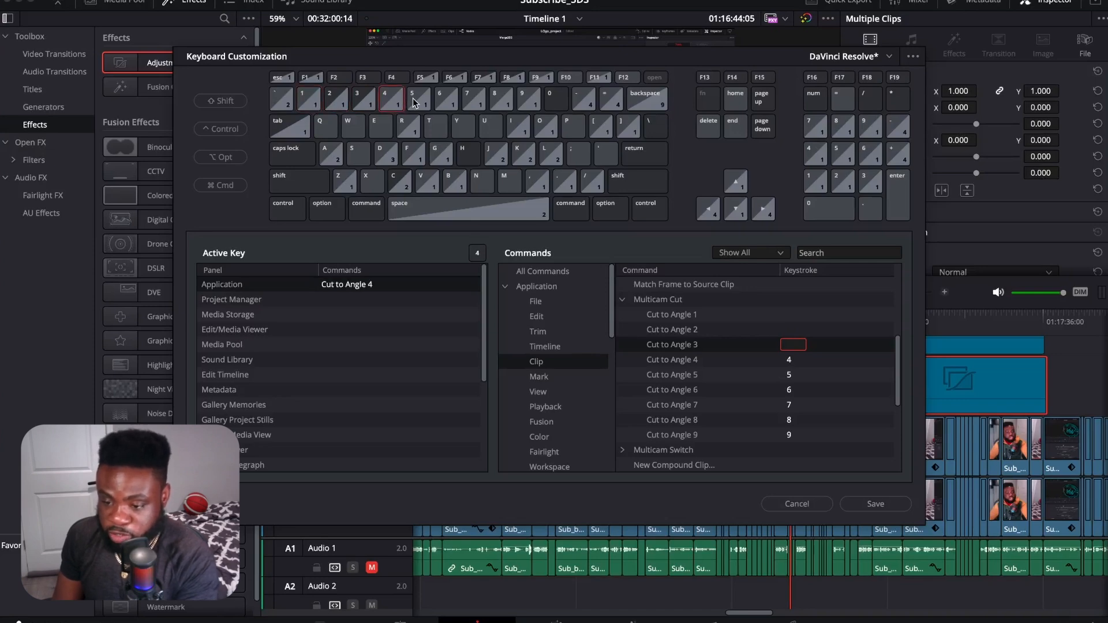
left_click(448, 105)
left_click(475, 101)
left_click(501, 101)
left_click(530, 103)
left_click(556, 101)
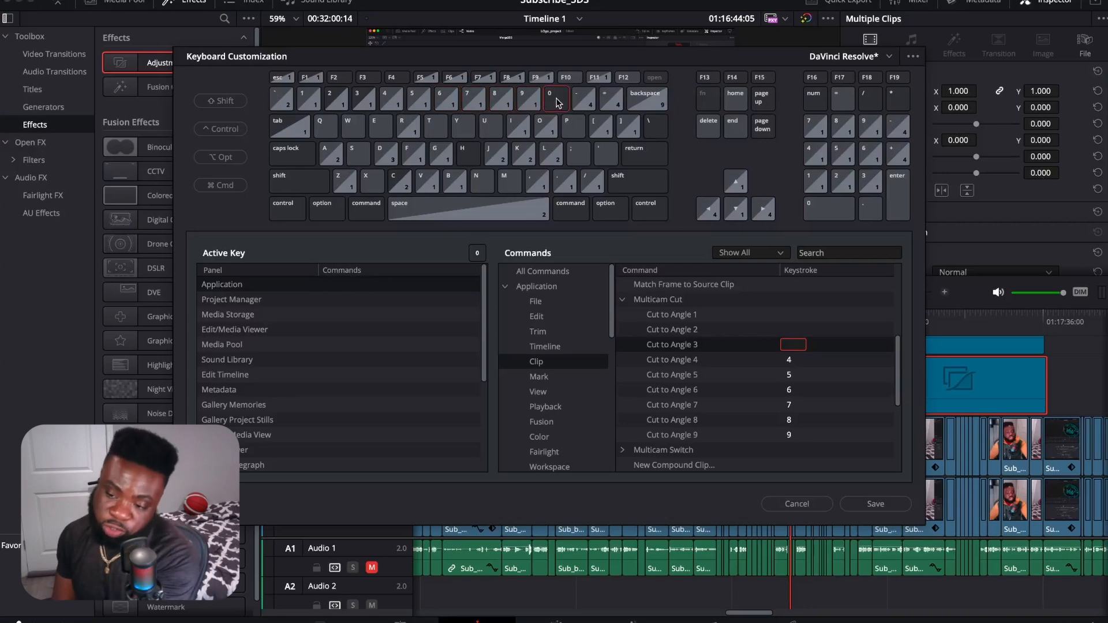
left_click(310, 98)
left_click(338, 98)
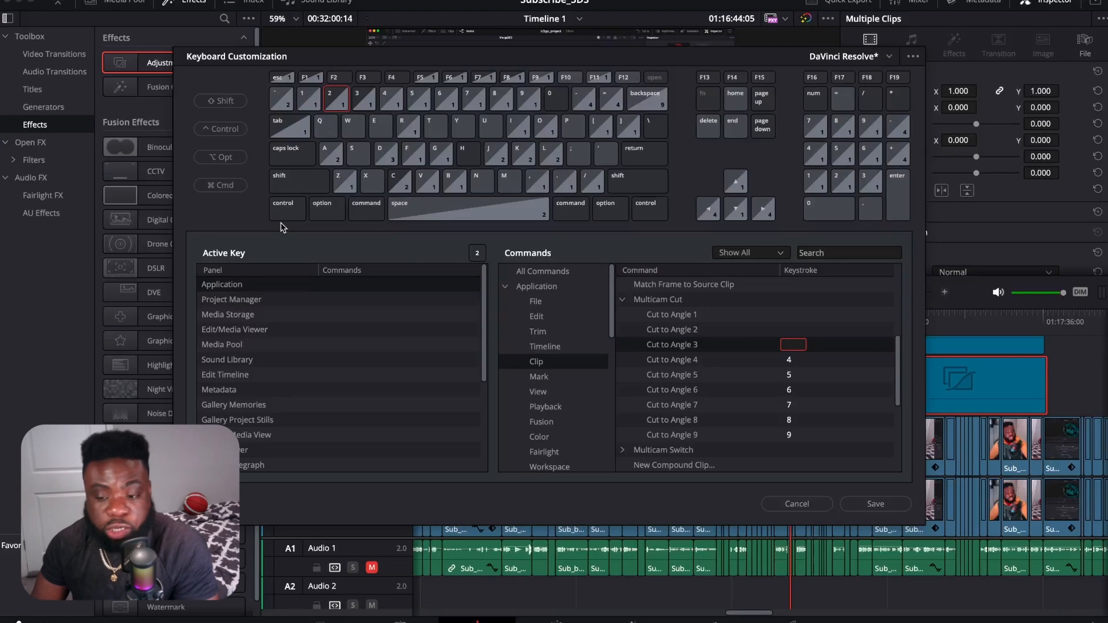
Step: Look up the Ripple command Start to Playhead through Cmd+Shift+[ and add 2 as an extra shortcut for it
left_click(176, 240)
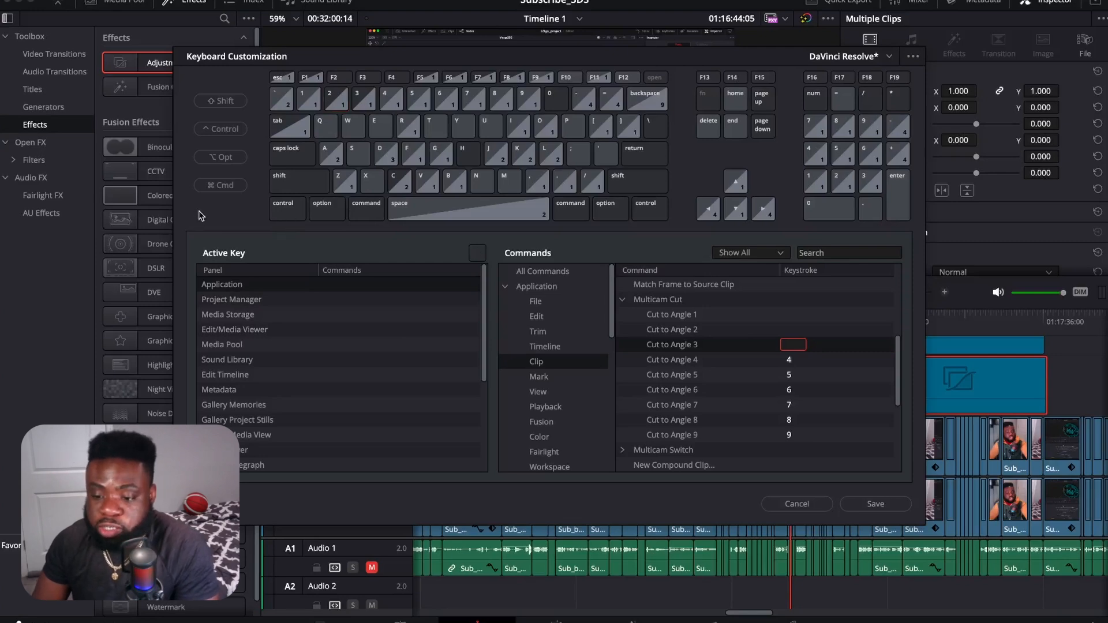
left_click(362, 215)
left_click(290, 184)
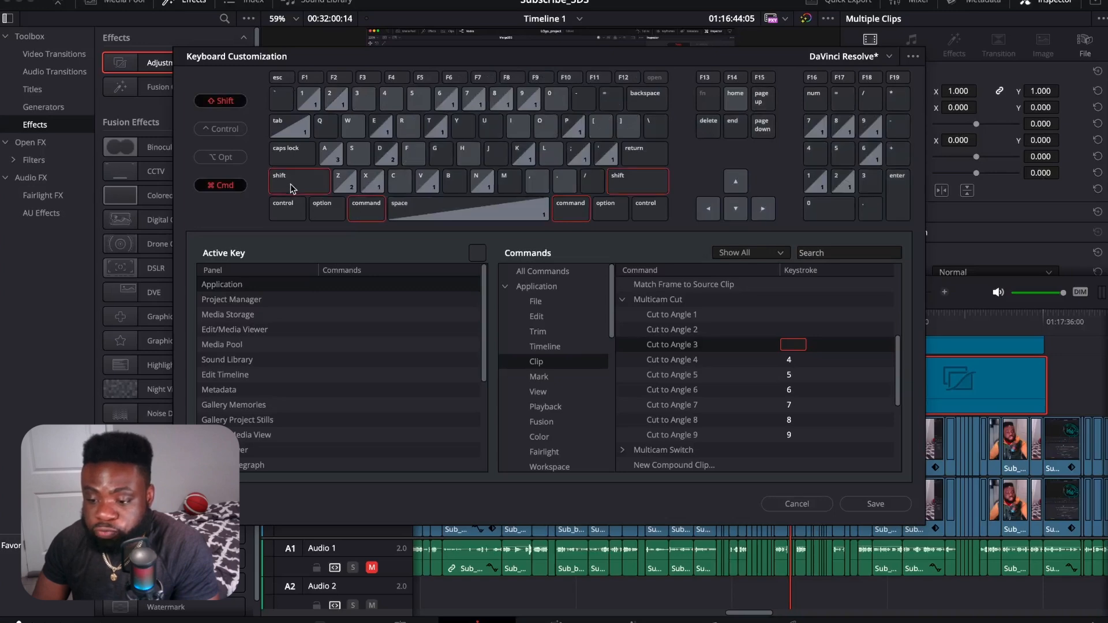
left_click(601, 129)
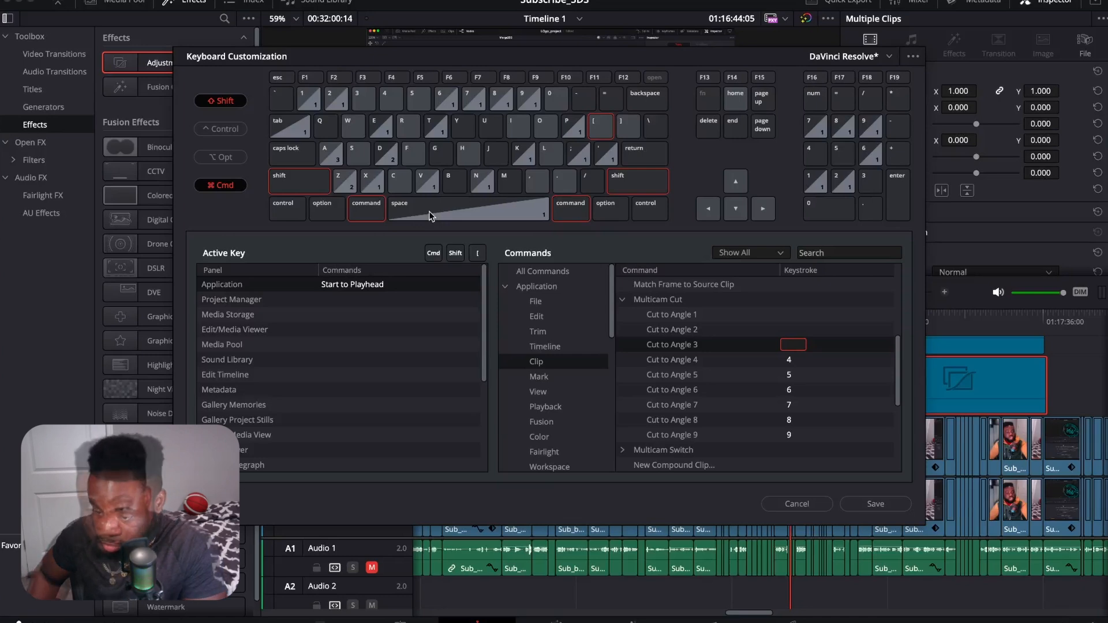
left_click(348, 290)
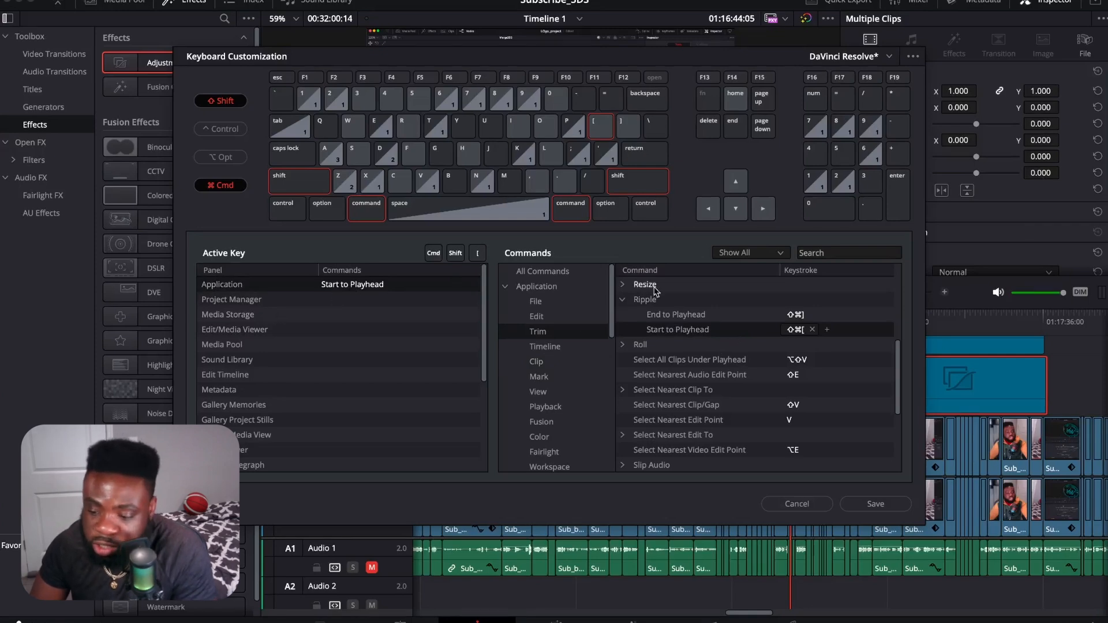
left_click(826, 330)
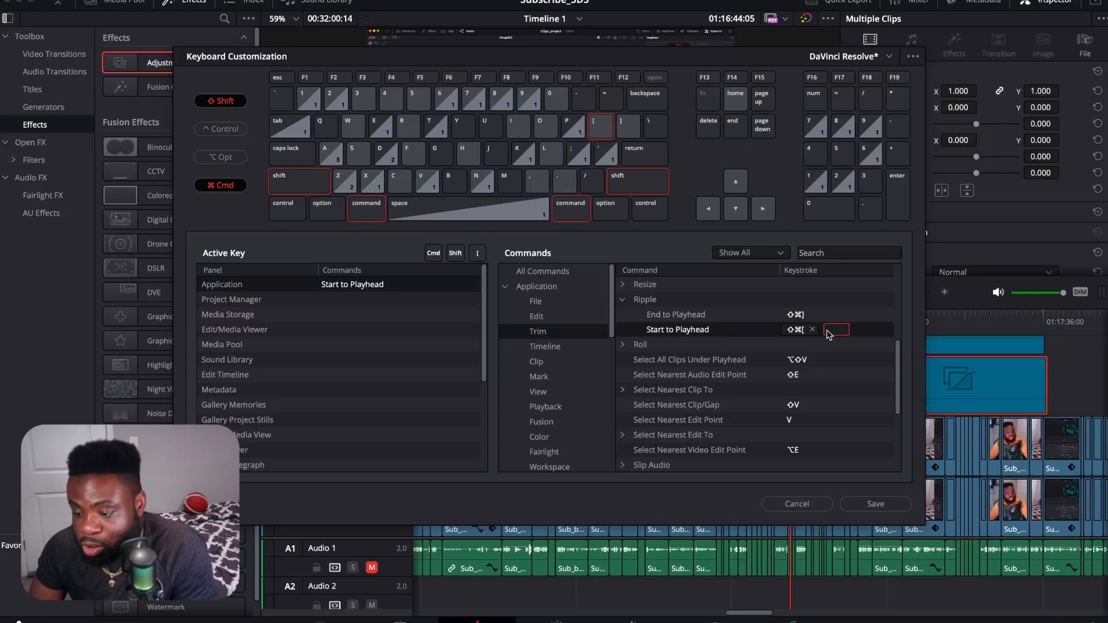
key("2")
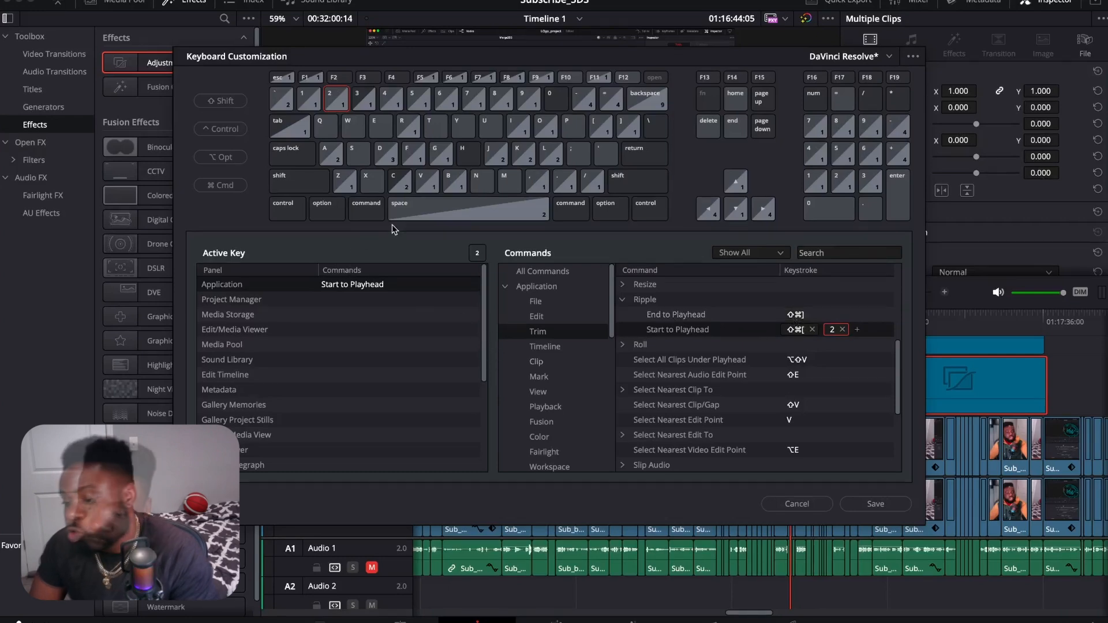
Step: Look up the Ripple command End to Playhead through Cmd+Shift+] and add 3 as an extra shortcut for it
left_click(348, 226)
key("super")
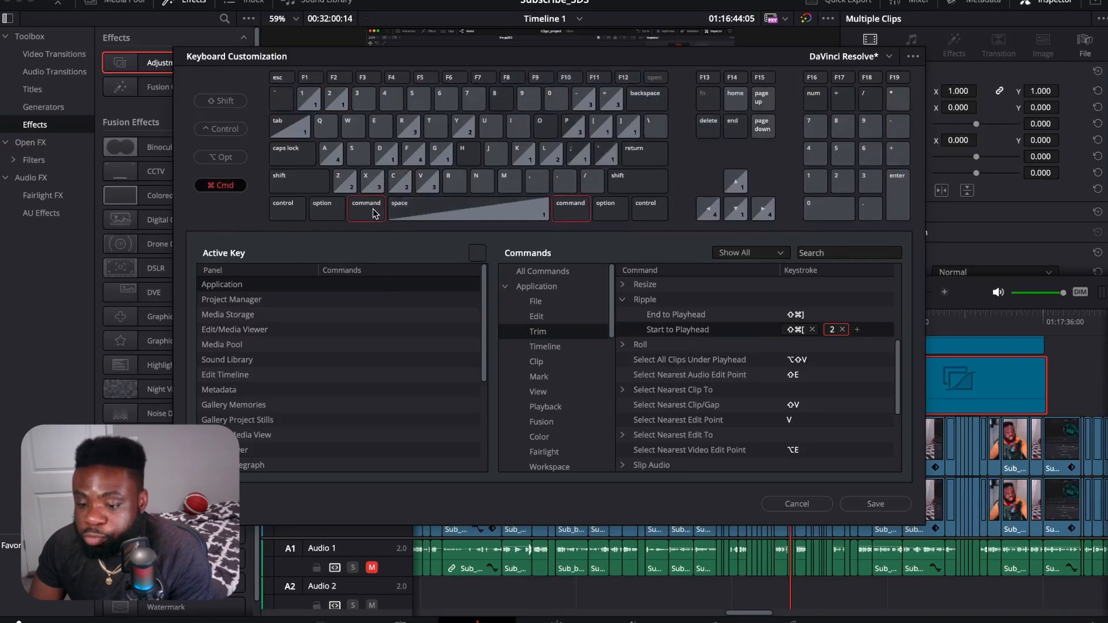
key("shift")
left_click(628, 127)
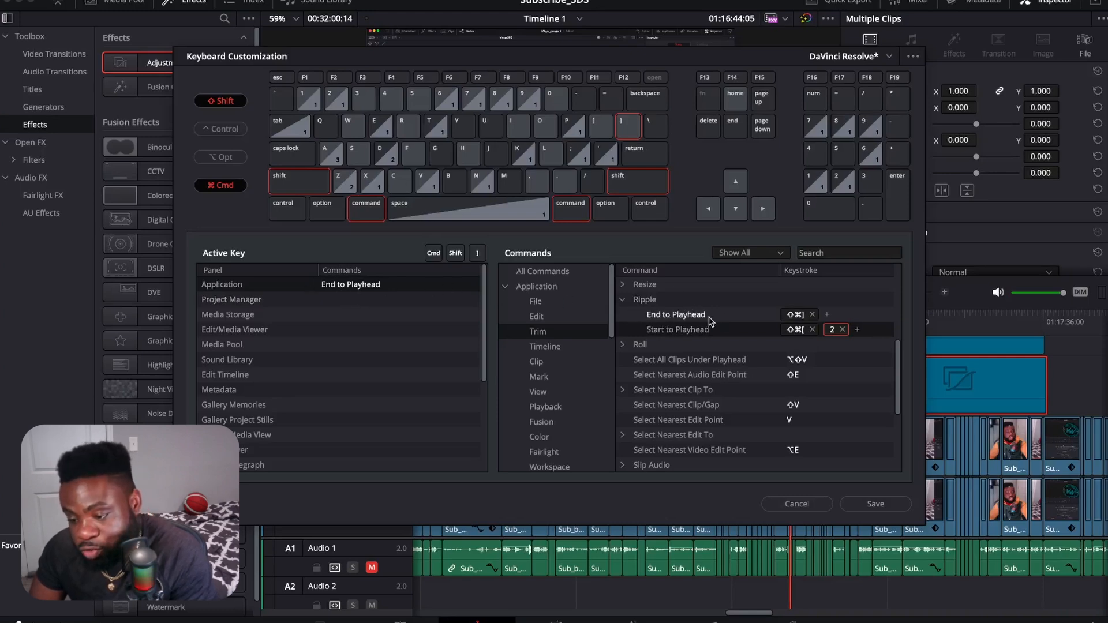
left_click(370, 291)
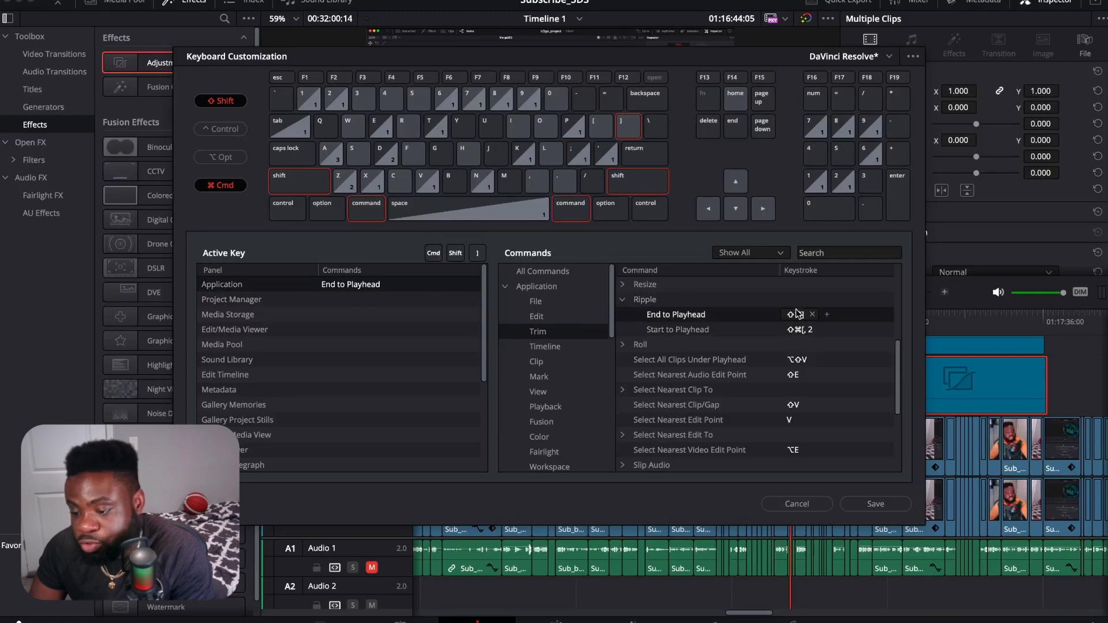
left_click(827, 313)
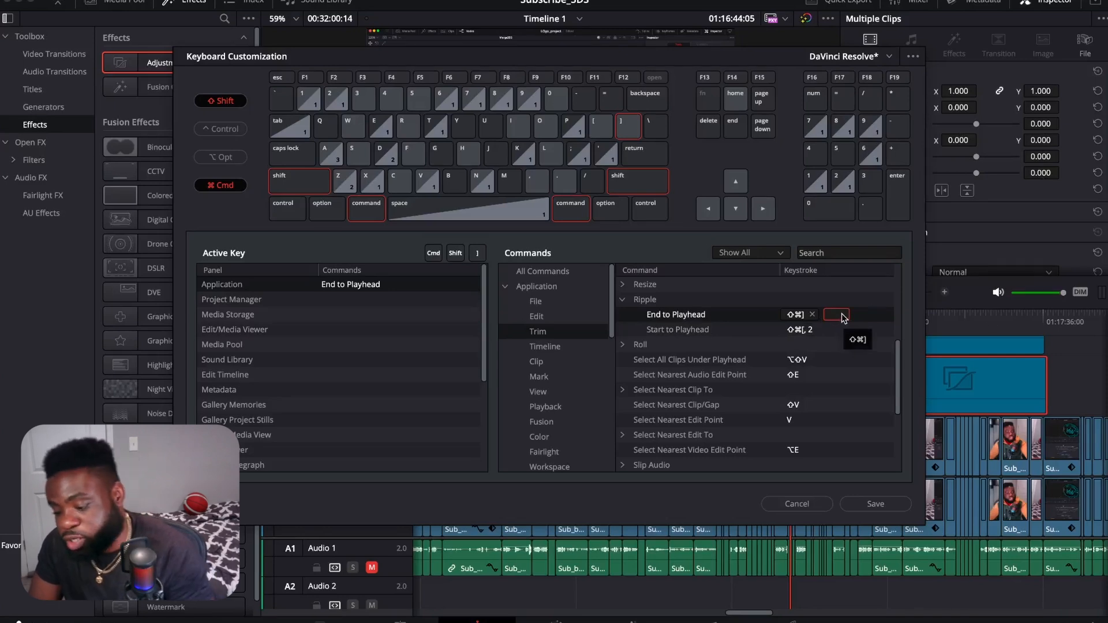
key("3")
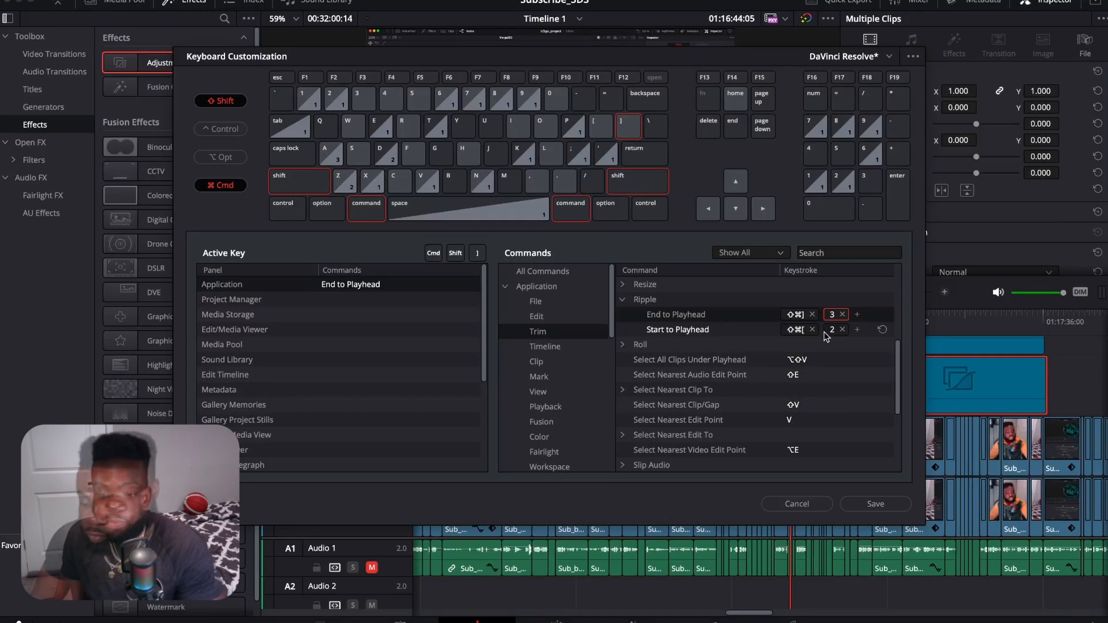
Step: Save the customized shortcuts as a new keyboard mapping preset named Faster_Editor
left_click(872, 504)
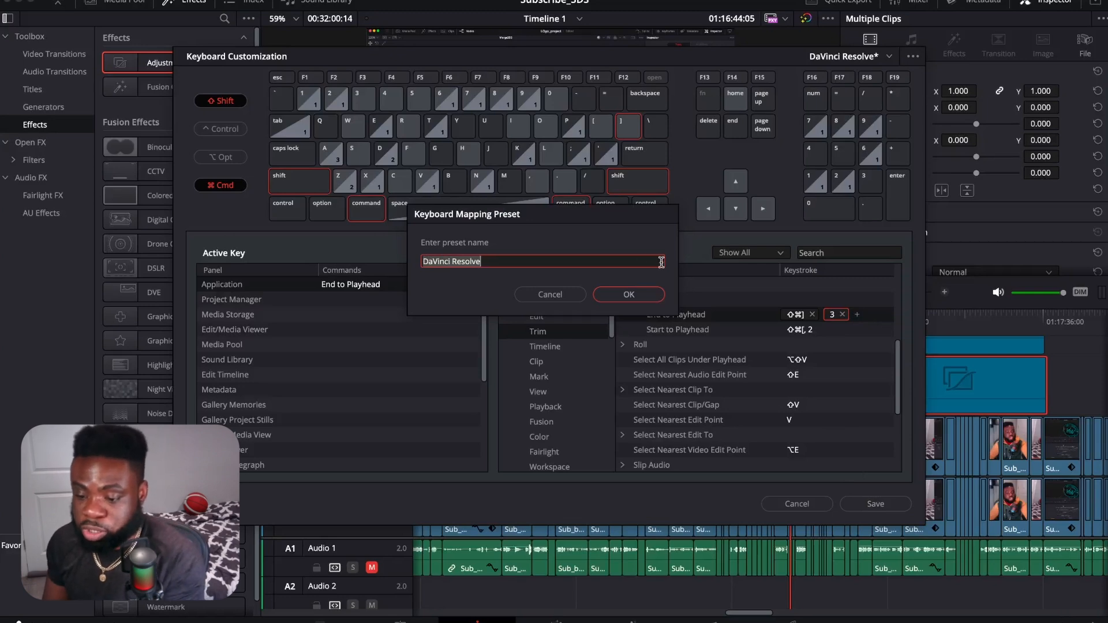
key("BackSpace")
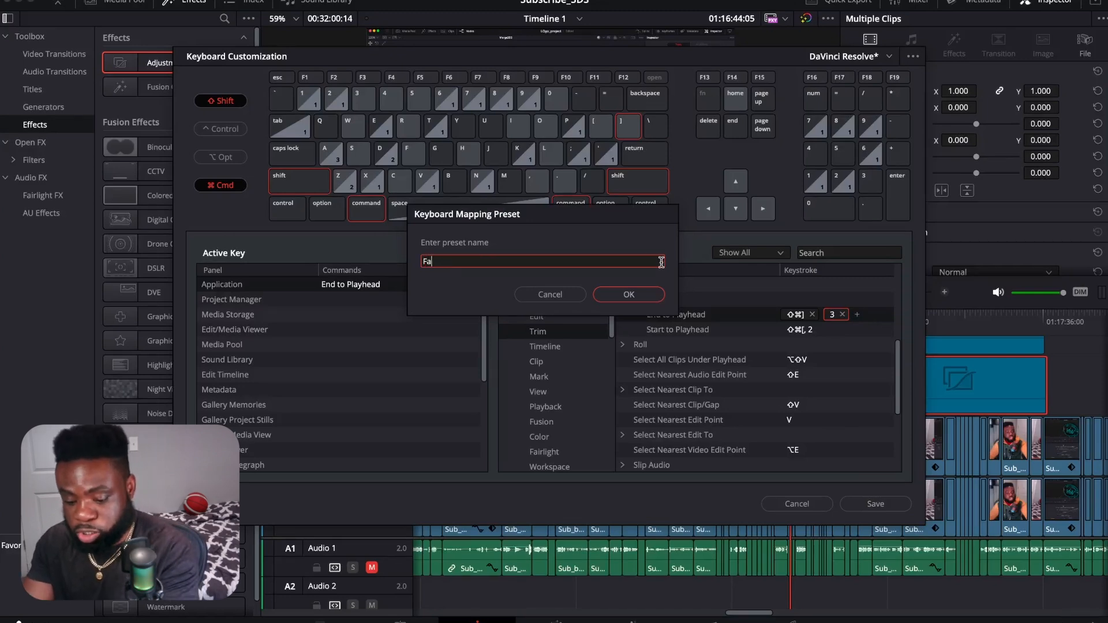
type("Faster_Editor")
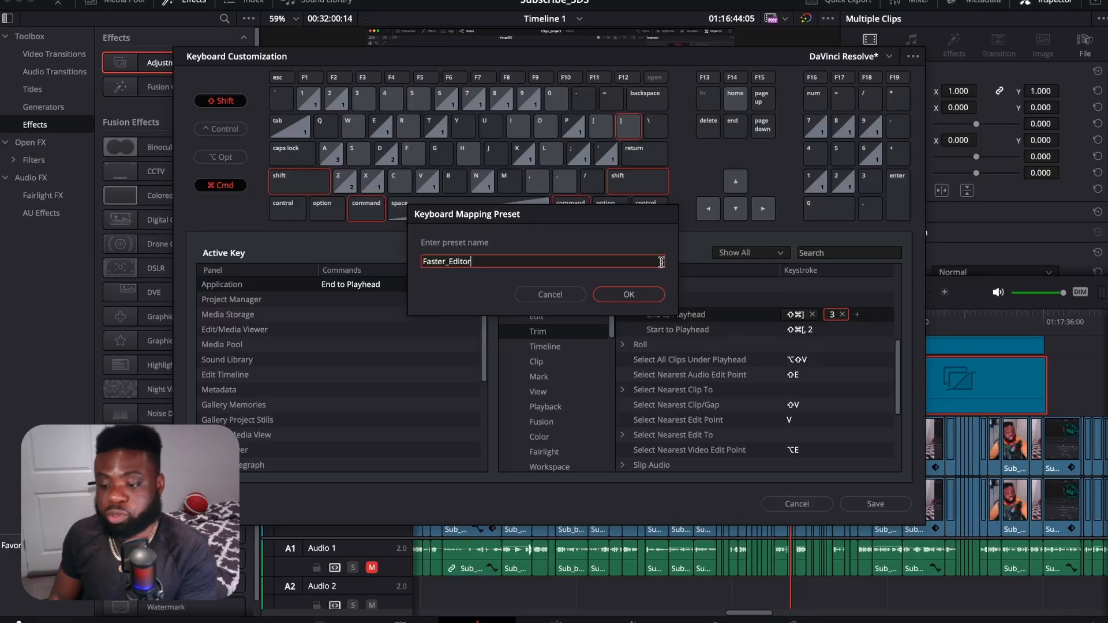
left_click(634, 296)
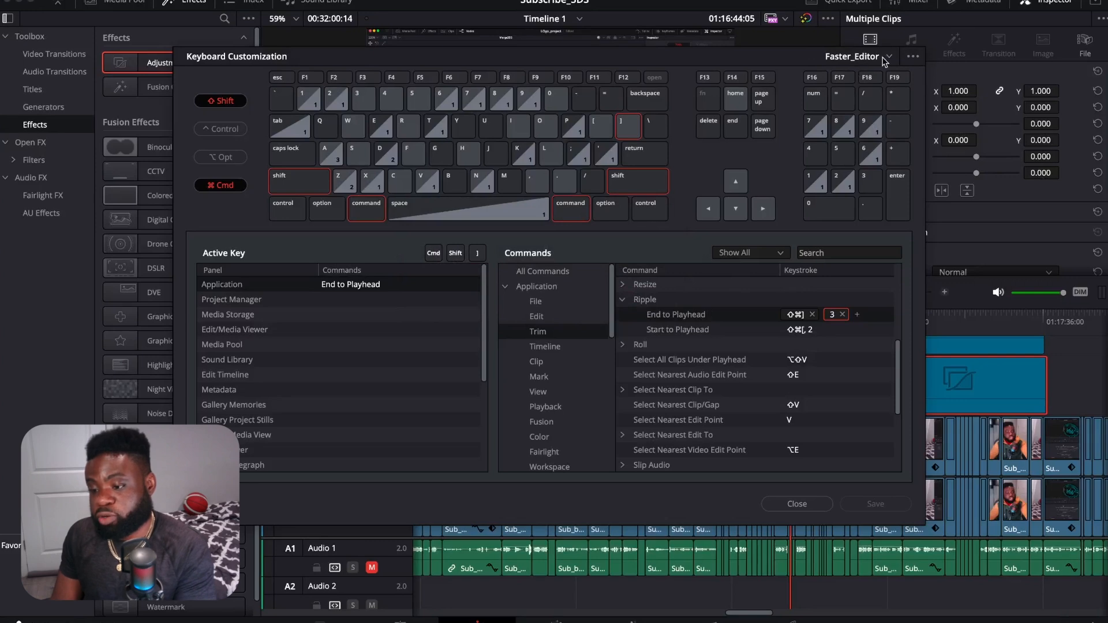
Step: Close the keyboard customization window
left_click(798, 505)
Step: Ripple-trim the end of the blue adjustment clip beside the orange one on Video 3 to 01:16:09:02, and undo the trim
left_click_drag(793, 314, 621, 345)
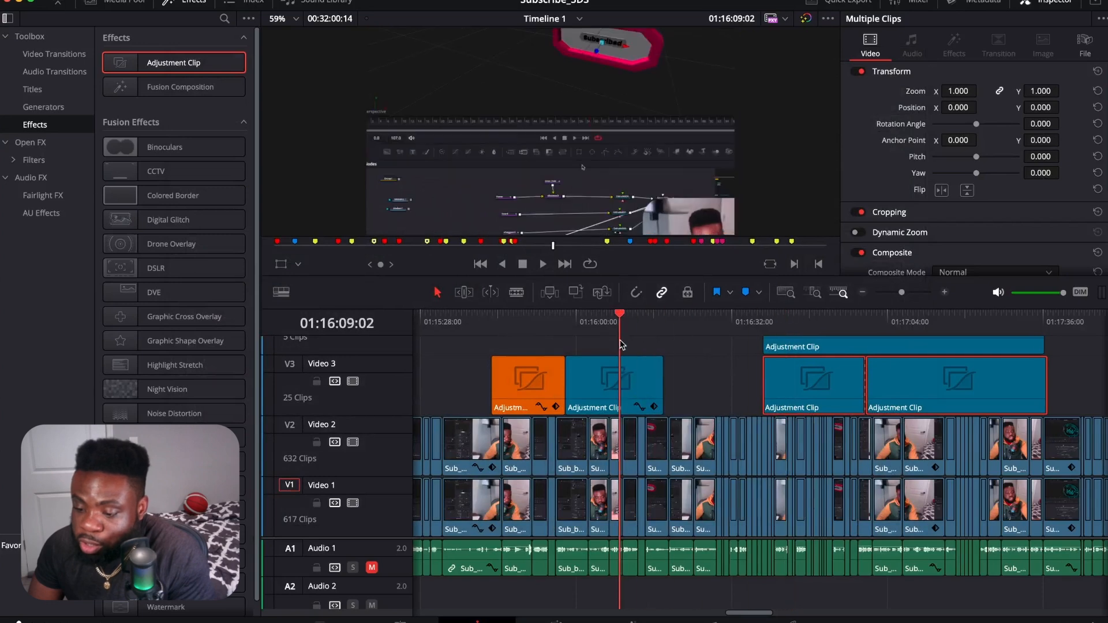
left_click(638, 395)
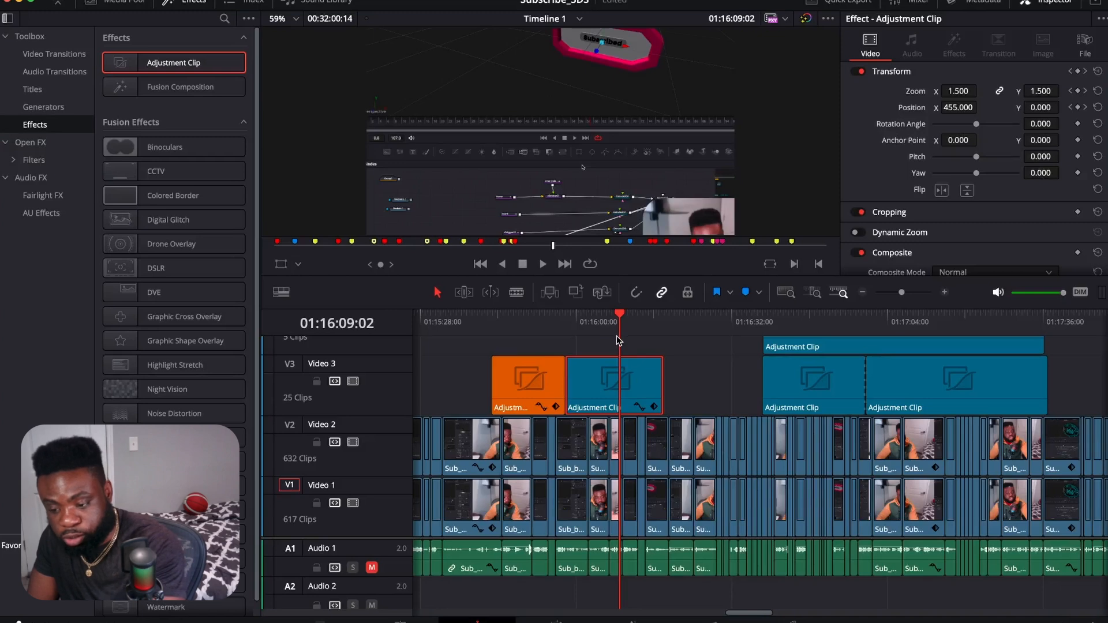
key("ctrl+shift+]")
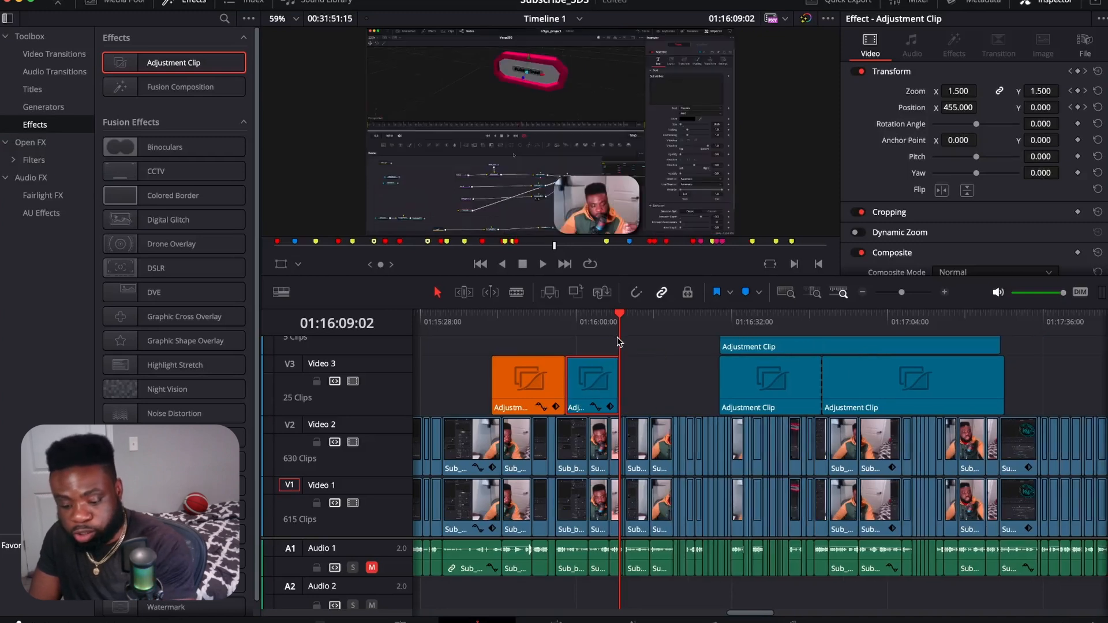
key("super+z")
key("super+z")
Step: Ripple-trim the start of the selected Video 3 adjustment clip to the playhead at 01:16:01:16, and undo the trim
left_click_drag(619, 322, 583, 333)
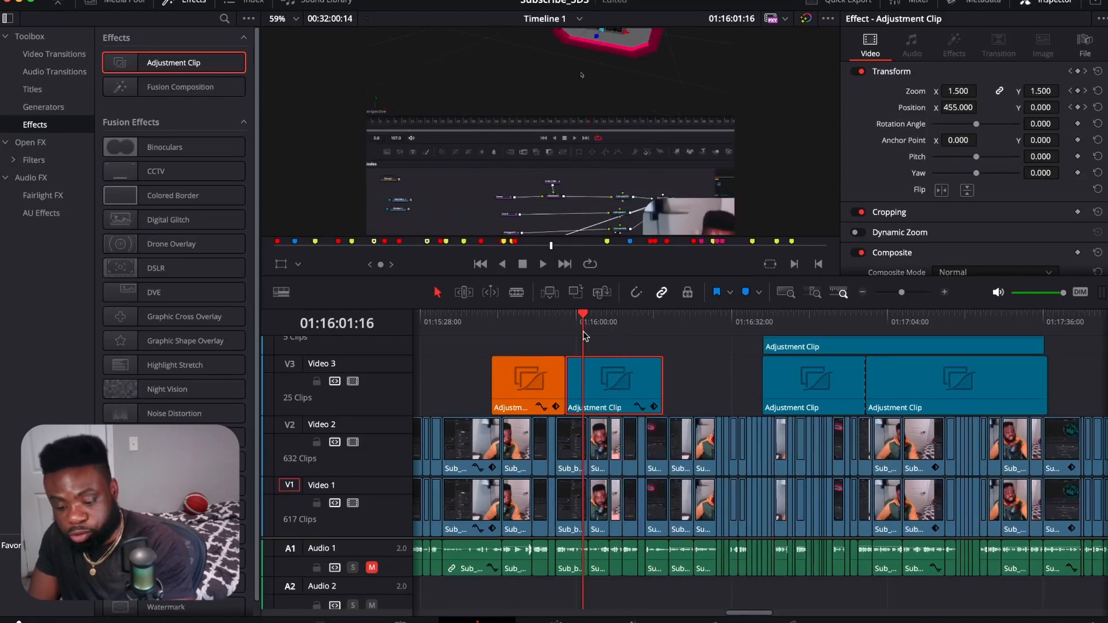
key("ctrl+shift+[")
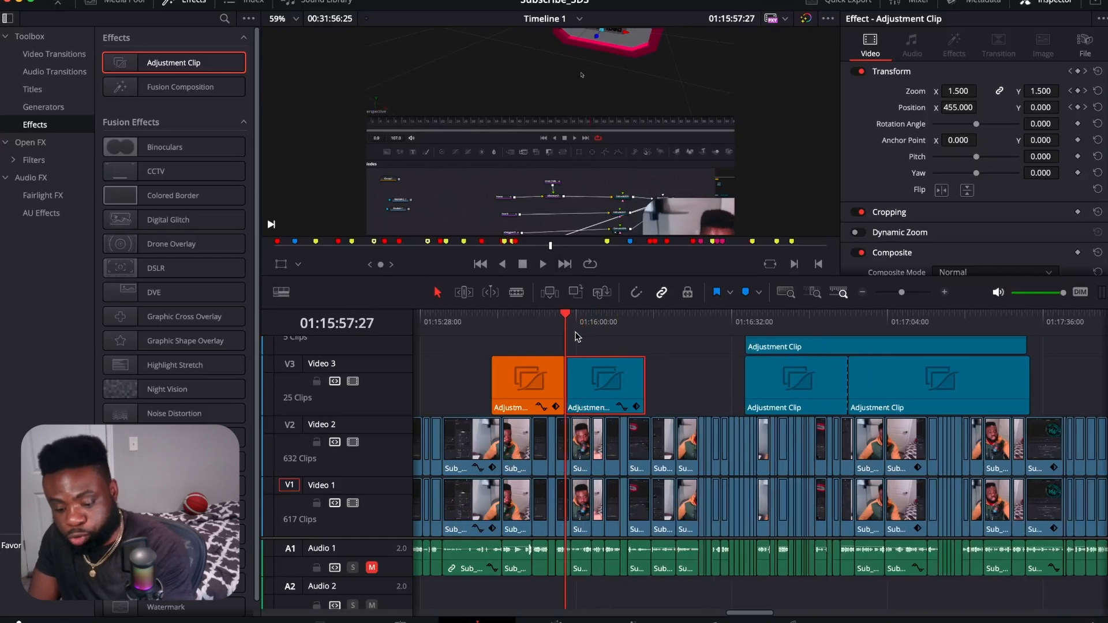
key("super+z")
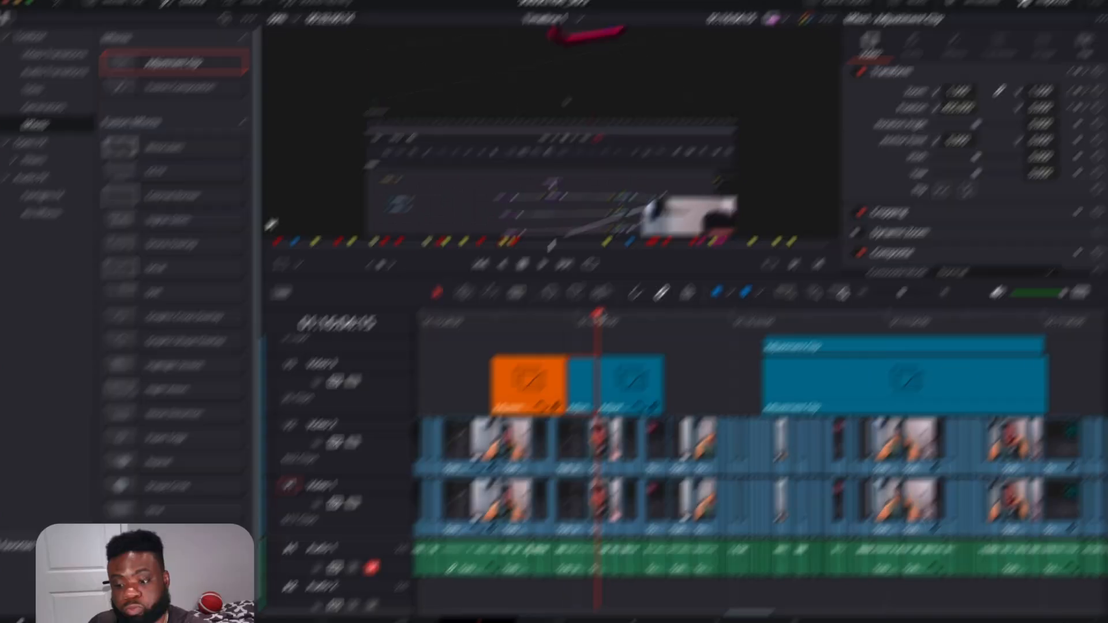